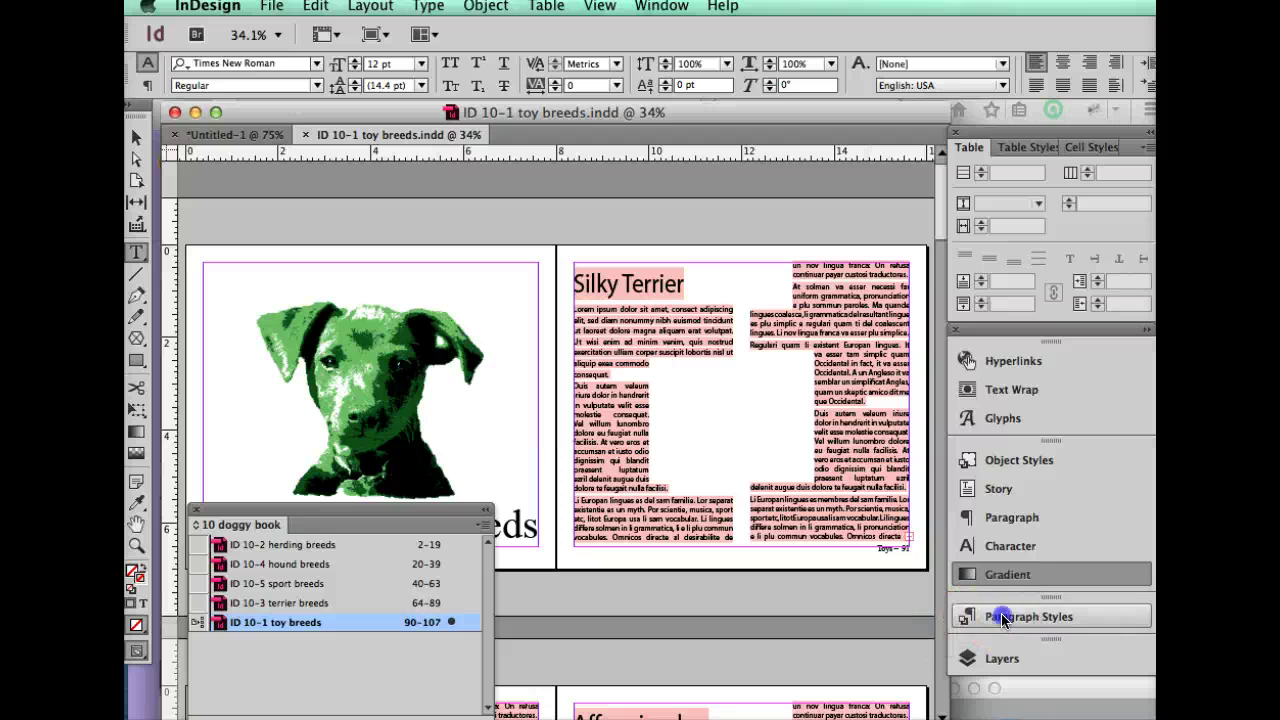
# - Display the paragraph styles and check which ones are applied to the Silky Terrier heading, its body text and the Toy Breeds title
pyautogui.click(1004, 620)
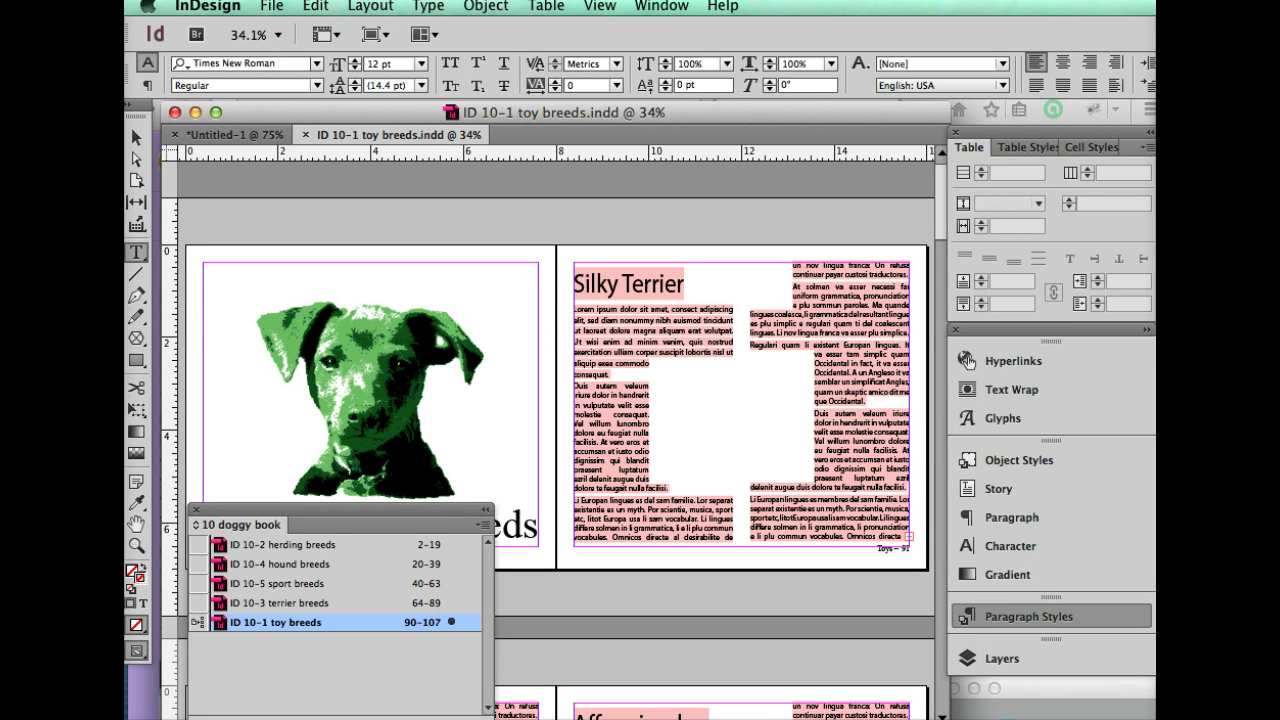
pyautogui.moveTo(1004, 616); pyautogui.dragTo(771, 560)
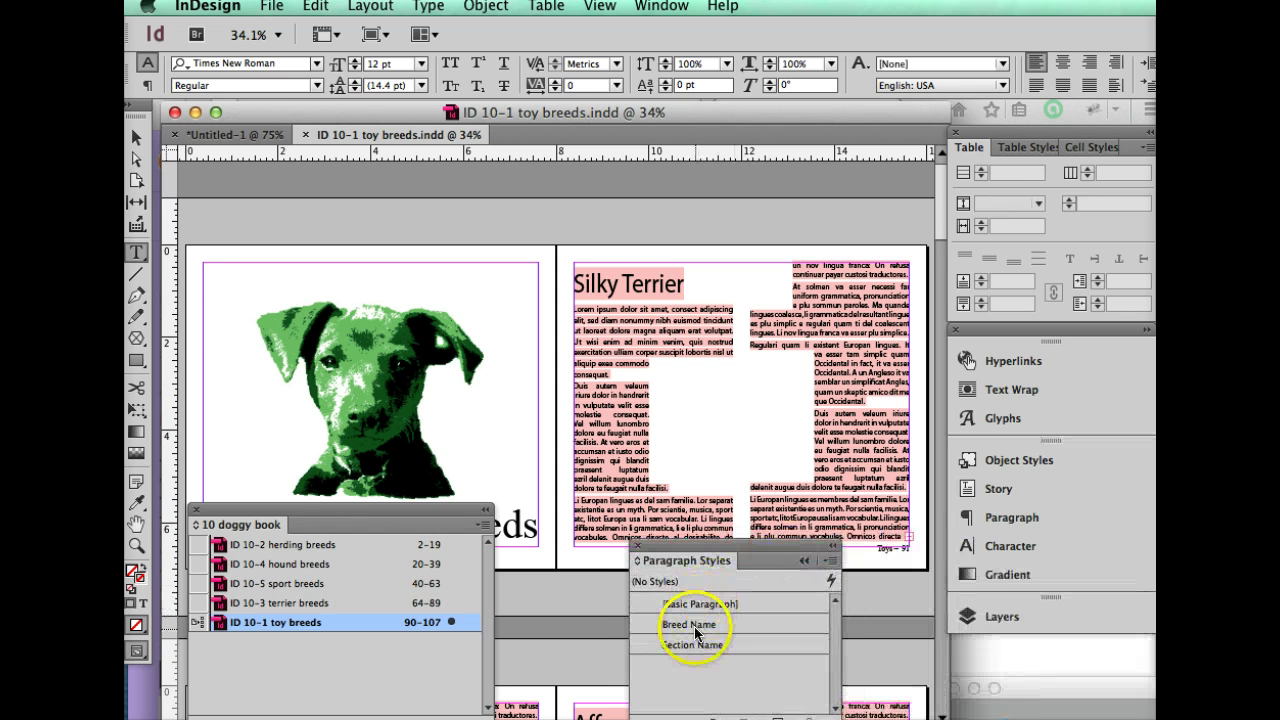
pyautogui.click(614, 285)
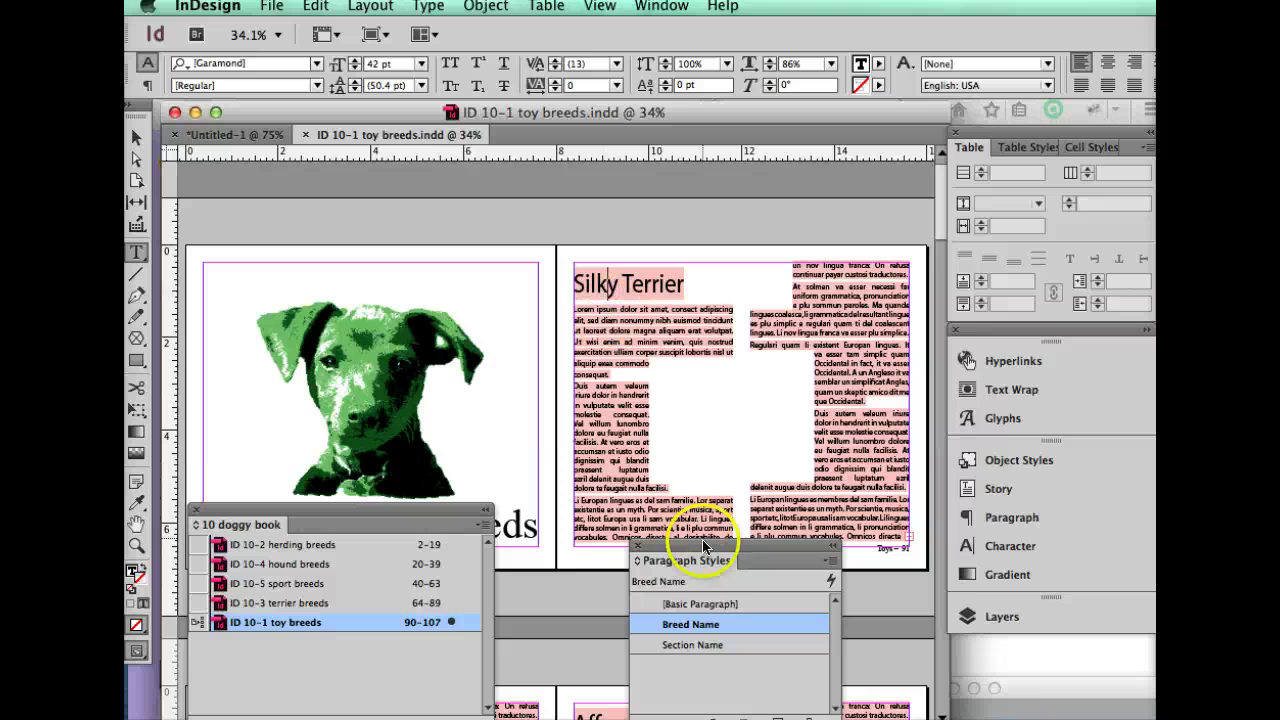
pyautogui.click(592, 308)
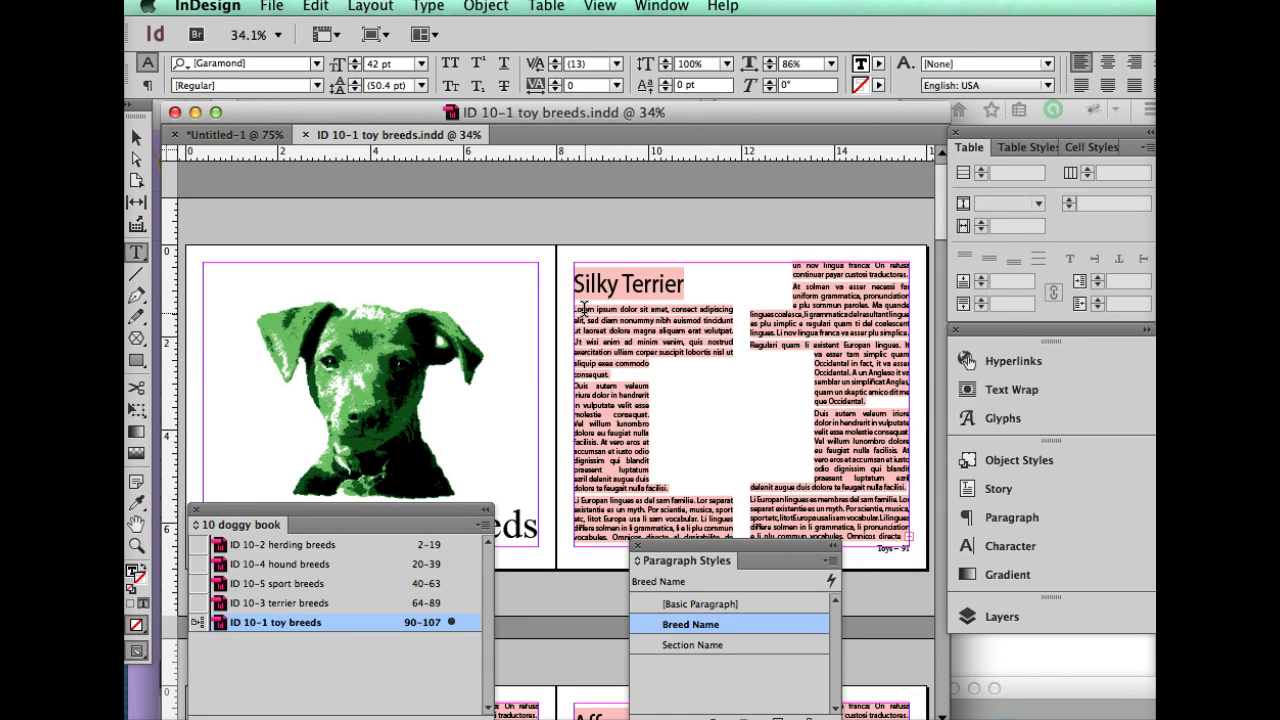
pyautogui.click(522, 526)
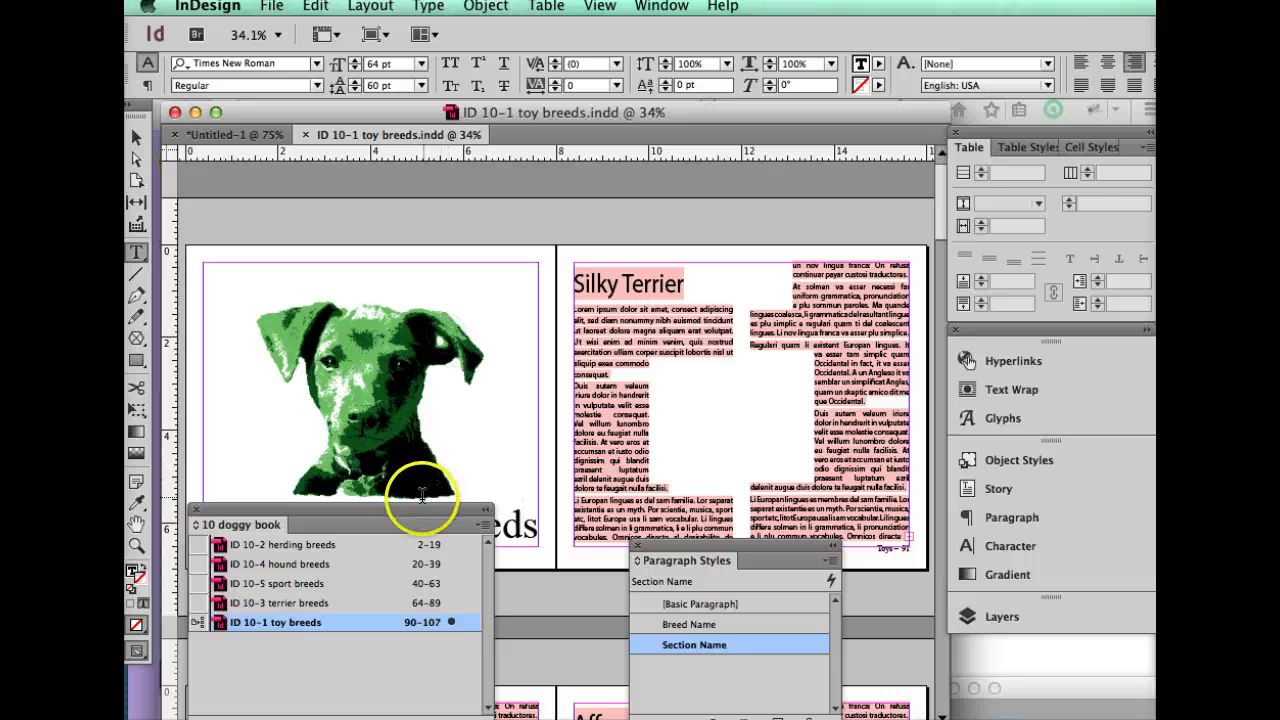
pyautogui.moveTo(420, 512); pyautogui.dragTo(414, 222)
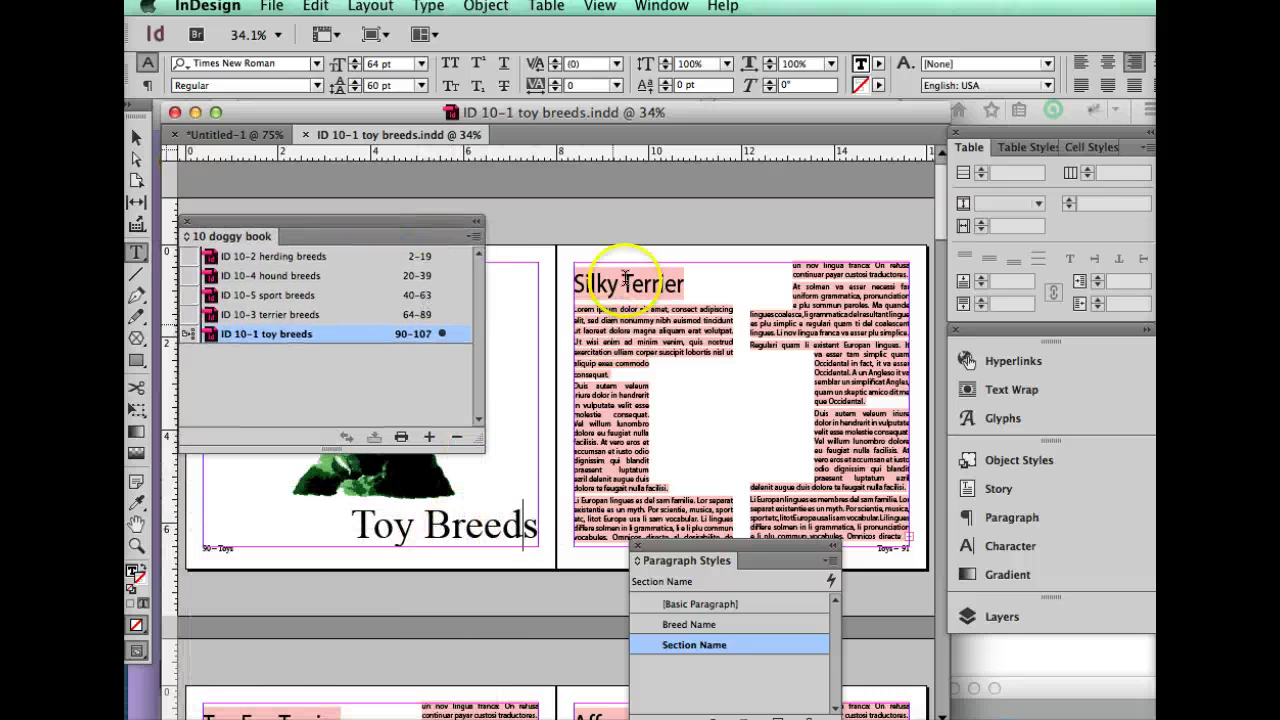
pyautogui.click(614, 283)
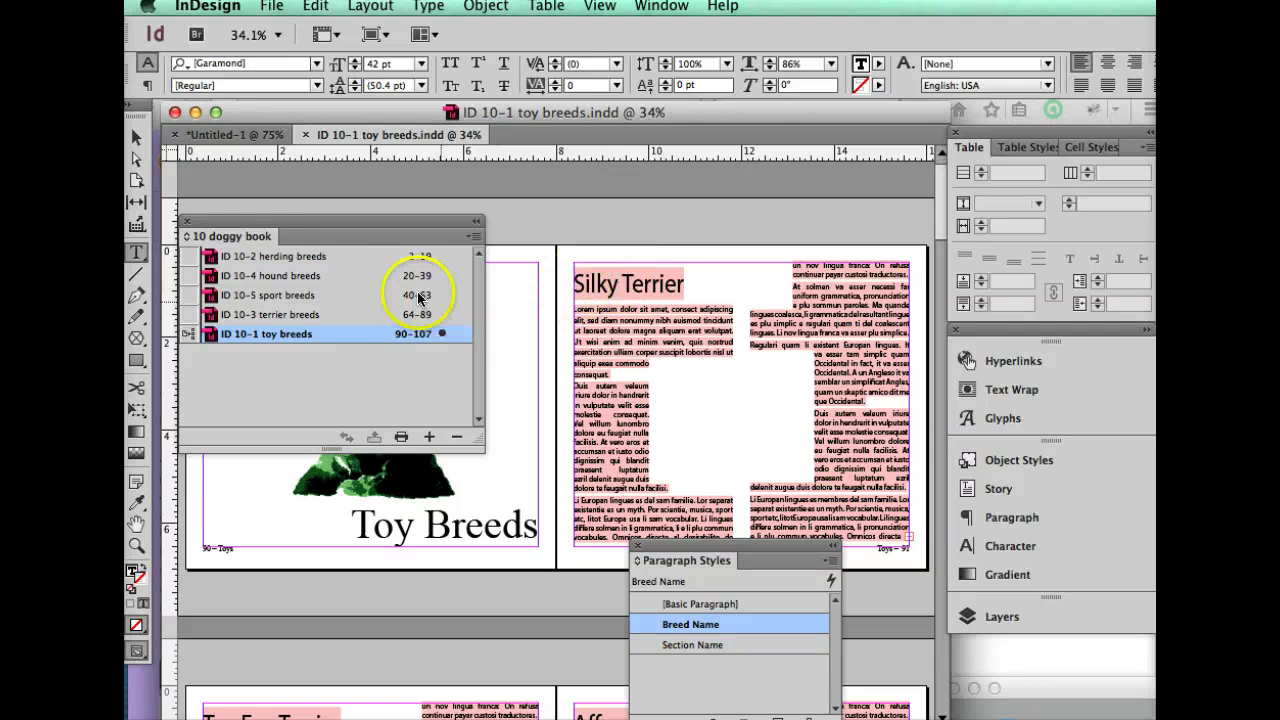
pyautogui.moveTo(351, 223); pyautogui.dragTo(387, 563)
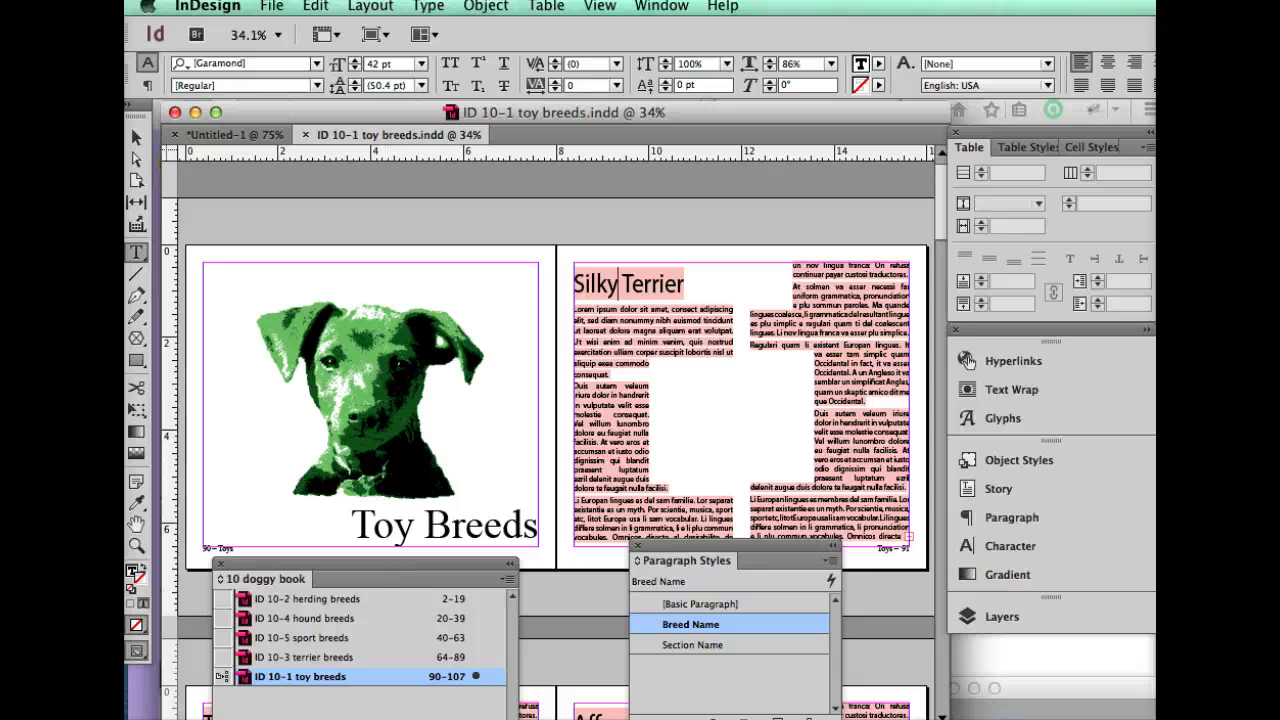
pyautogui.moveTo(345, 716); pyautogui.dragTo(372, 716)
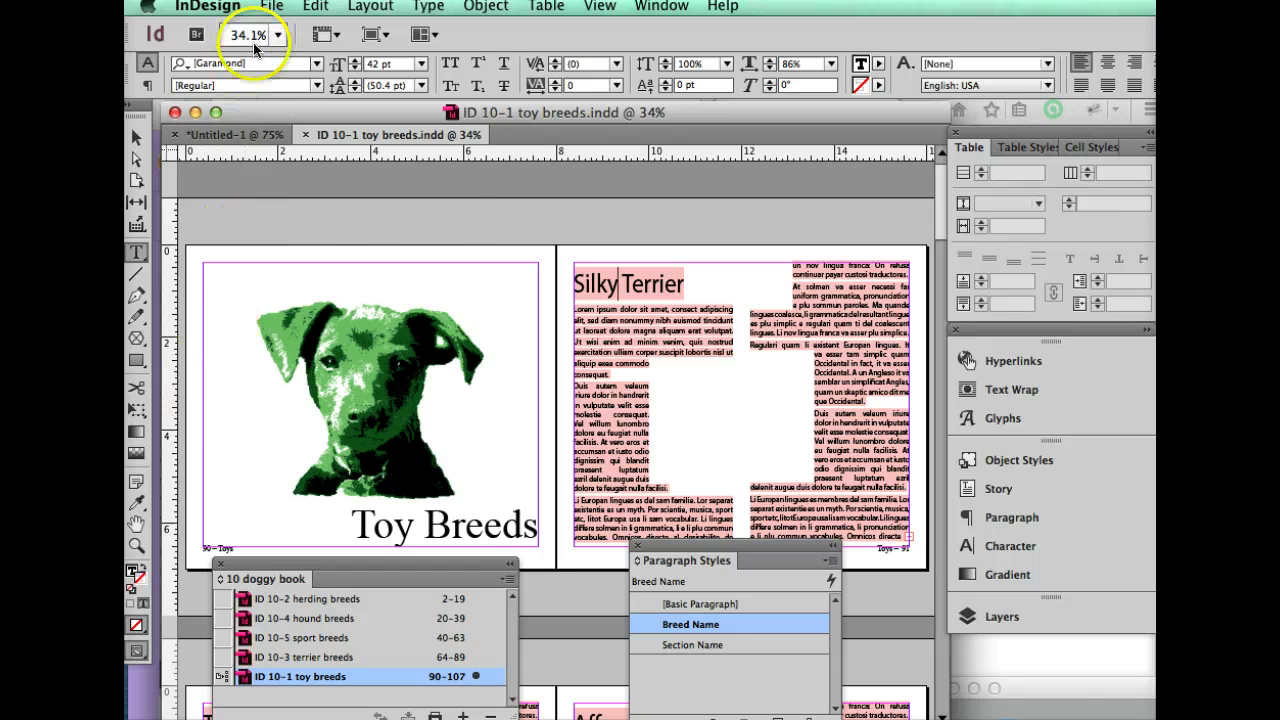
pyautogui.click(270, 6)
pyautogui.click(300, 50)
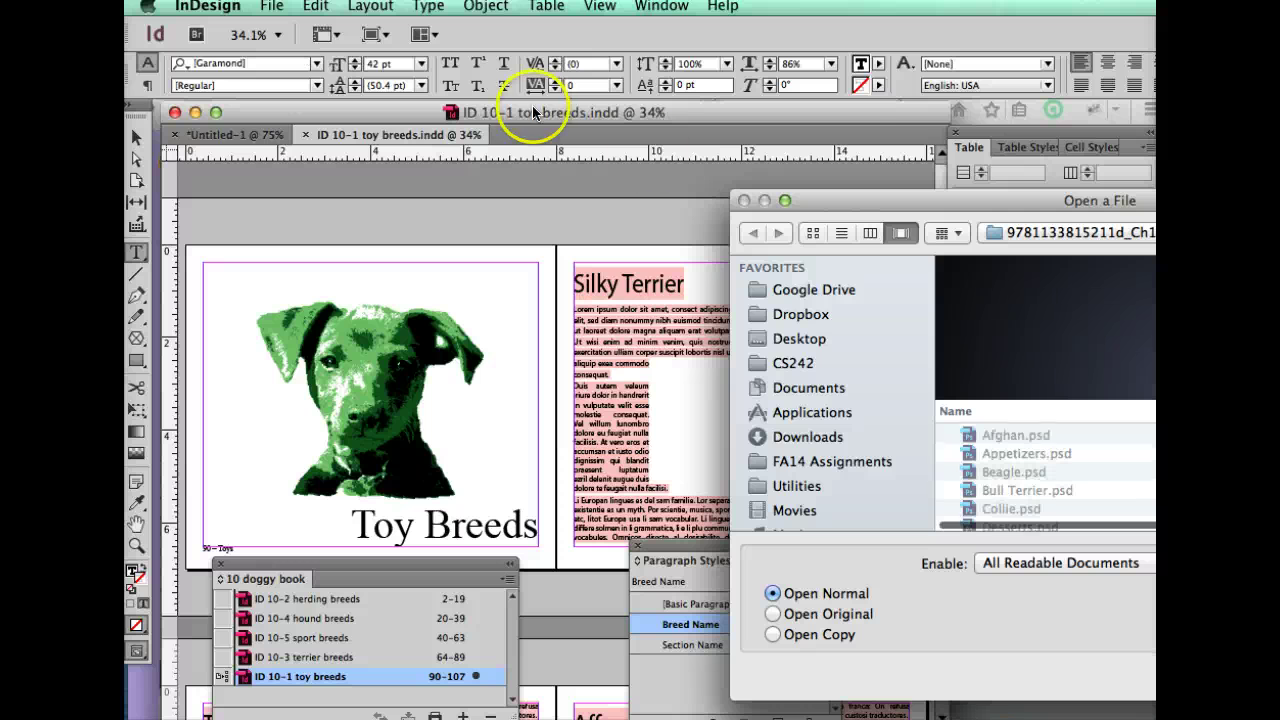
pyautogui.moveTo(846, 201); pyautogui.dragTo(481, 153)
pyautogui.scroll(-10, 607, 432)
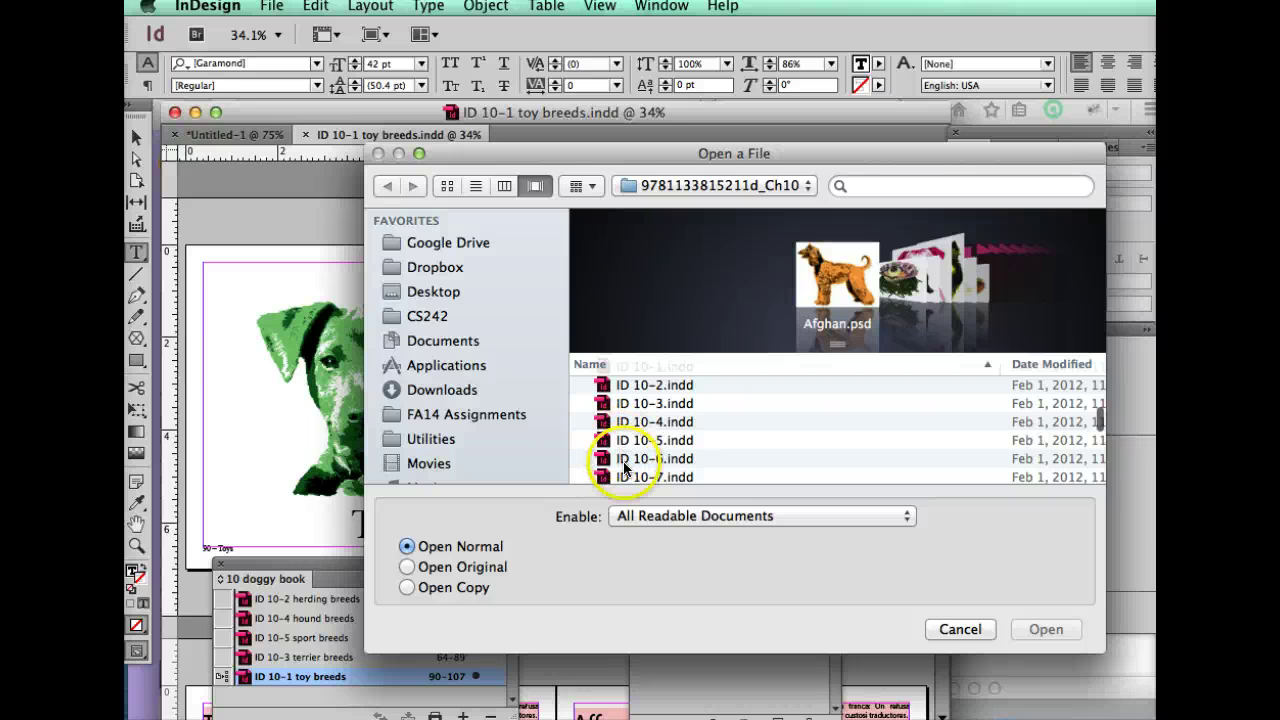
pyautogui.click(623, 461)
pyautogui.doubleClick(623, 461)
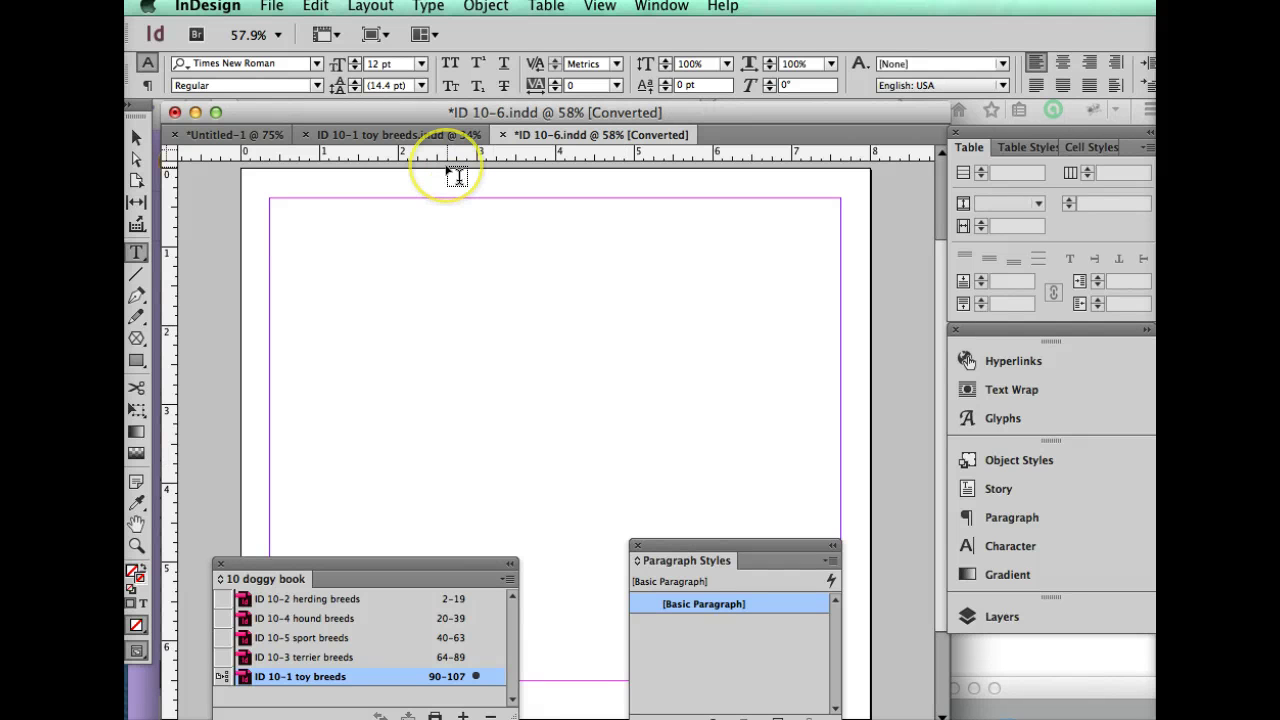
# - Save the document under the new name ID 10-6 TOC.indd in the Indesign Useful Material folder
pyautogui.click(271, 6)
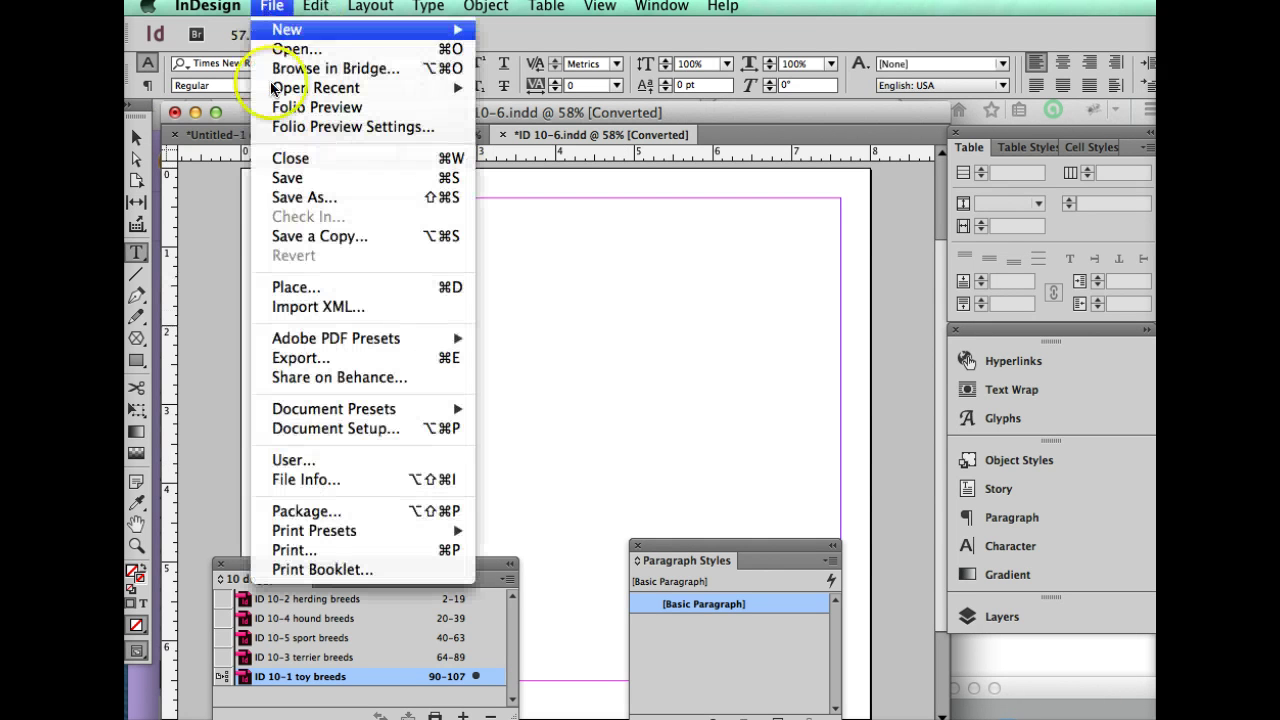
pyautogui.click(291, 197)
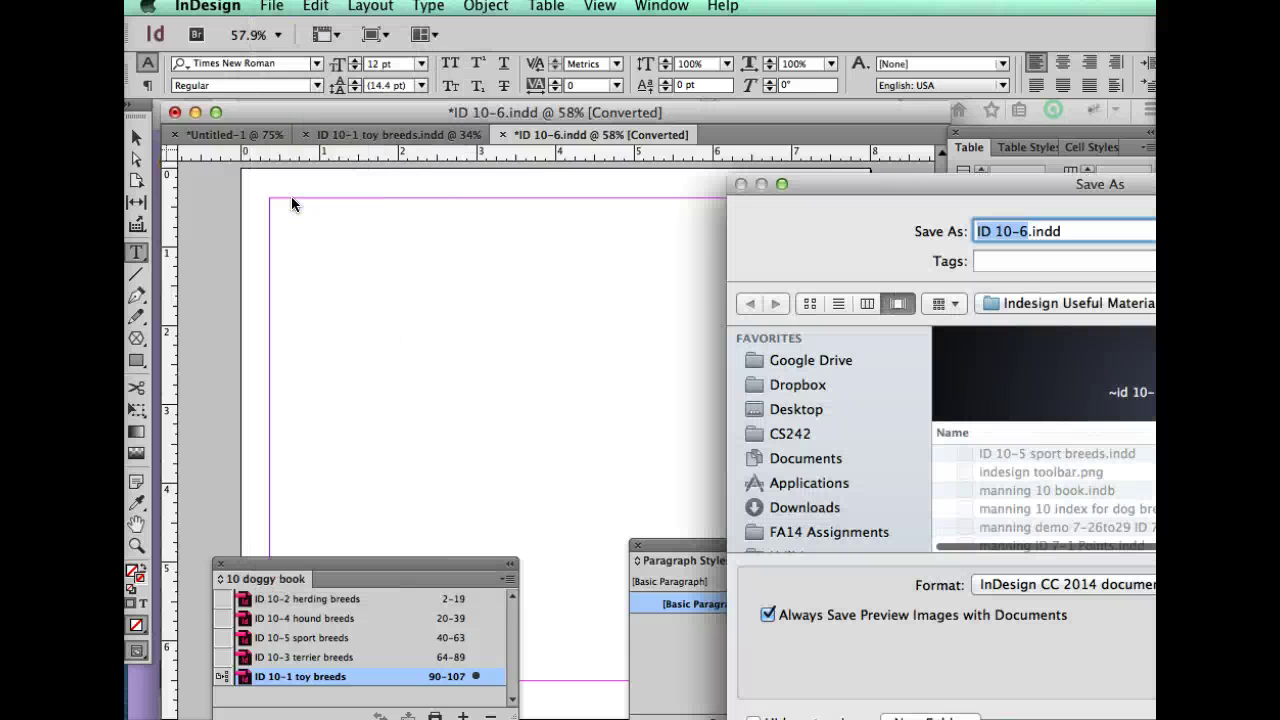
pyautogui.scroll(2, 291, 196)
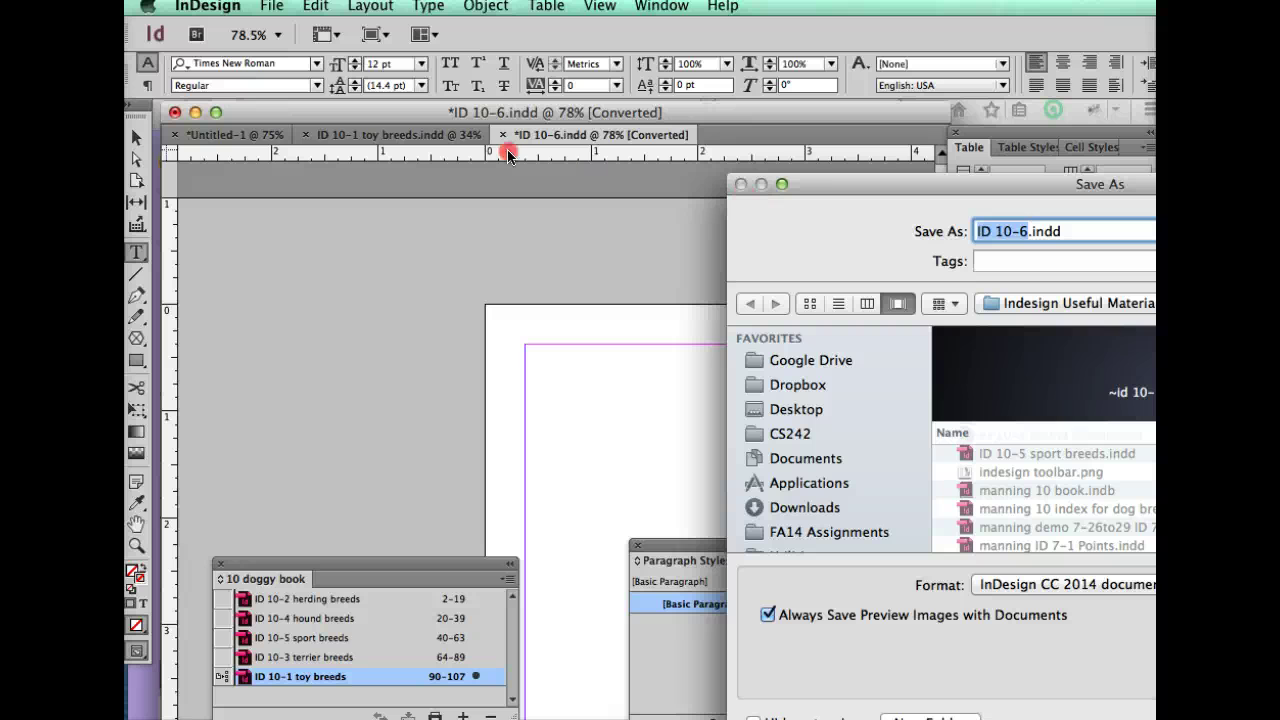
pyautogui.moveTo(945, 187); pyautogui.dragTo(396, 141)
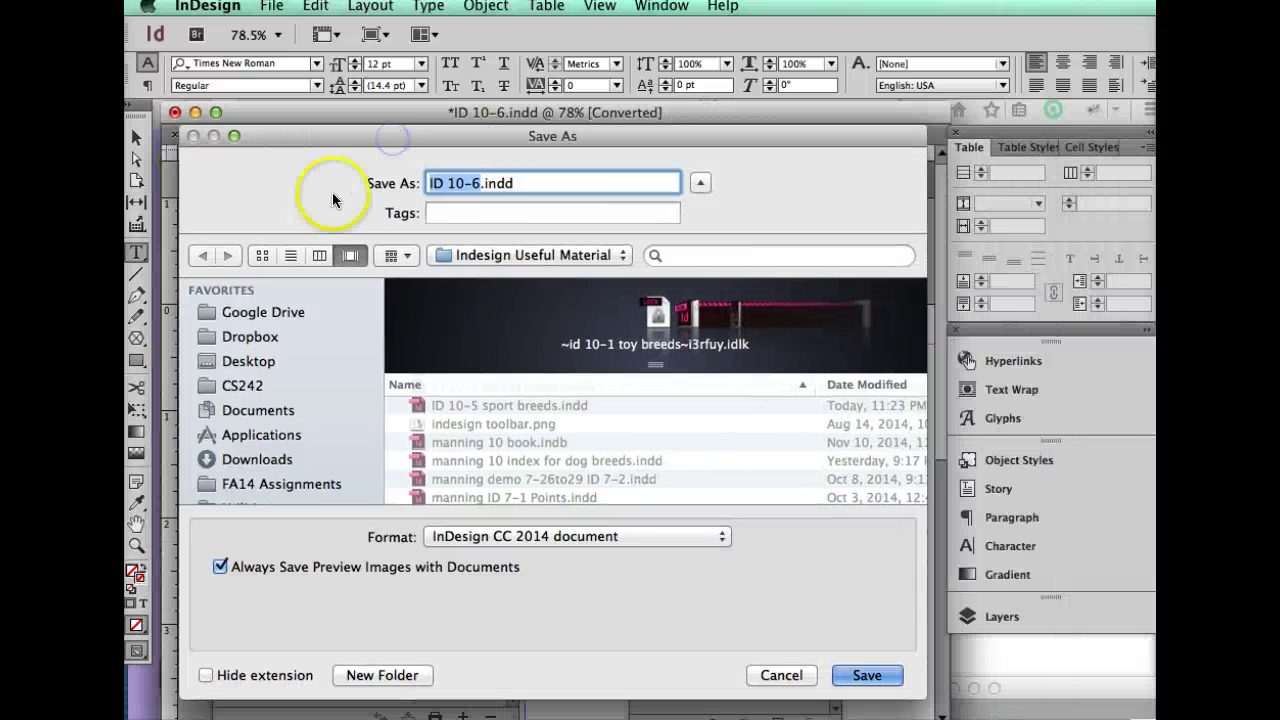
pyautogui.click(480, 184)
pyautogui.write('TO')
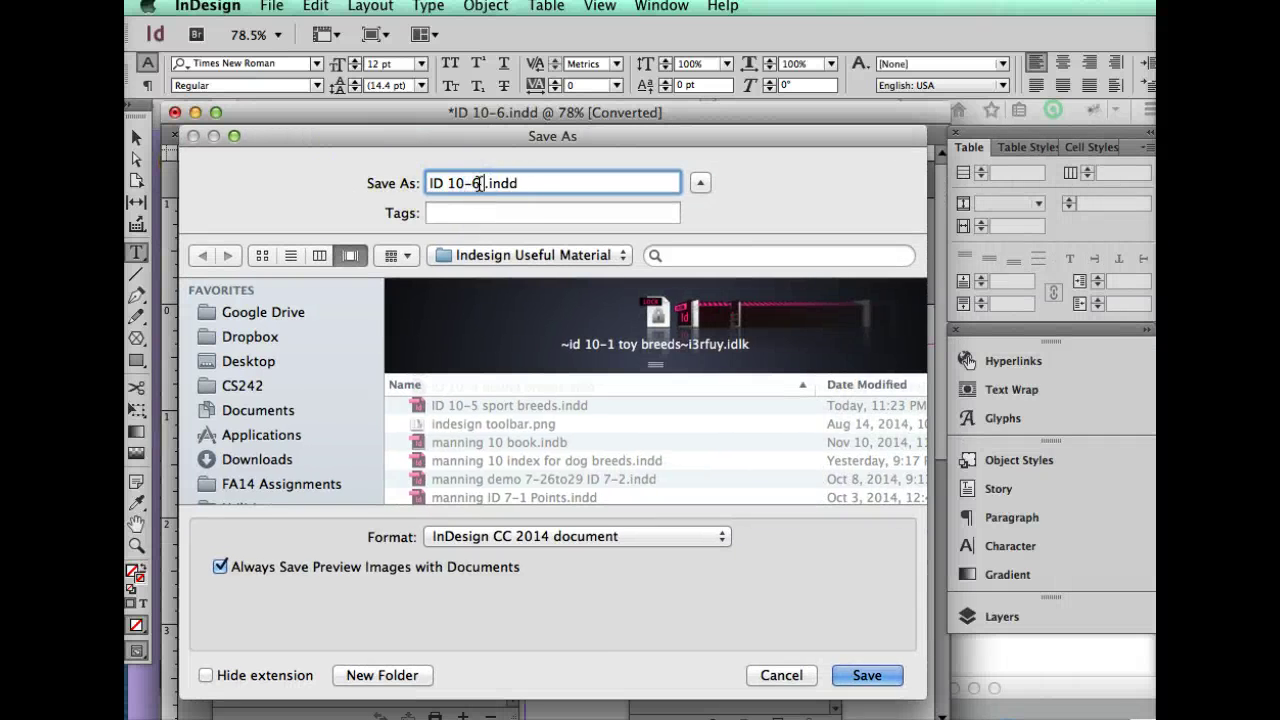
pyautogui.write('C')
pyautogui.press('Return')
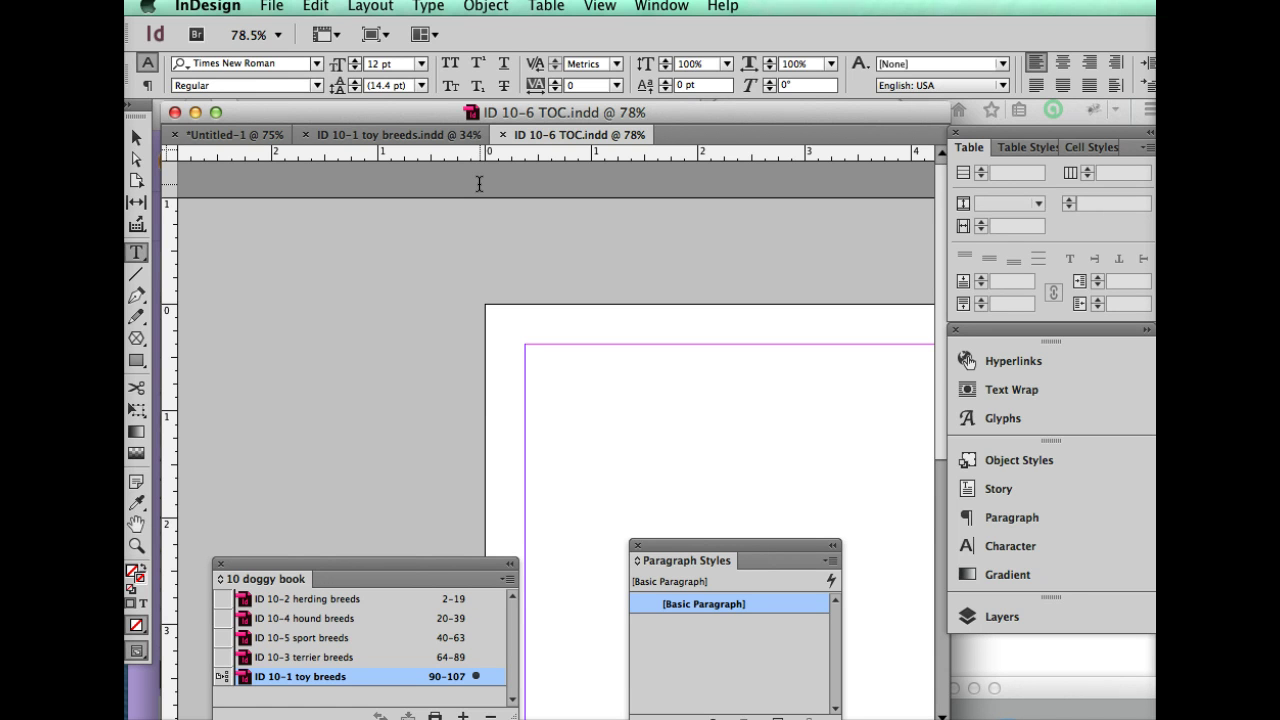
pyautogui.click(486, 200)
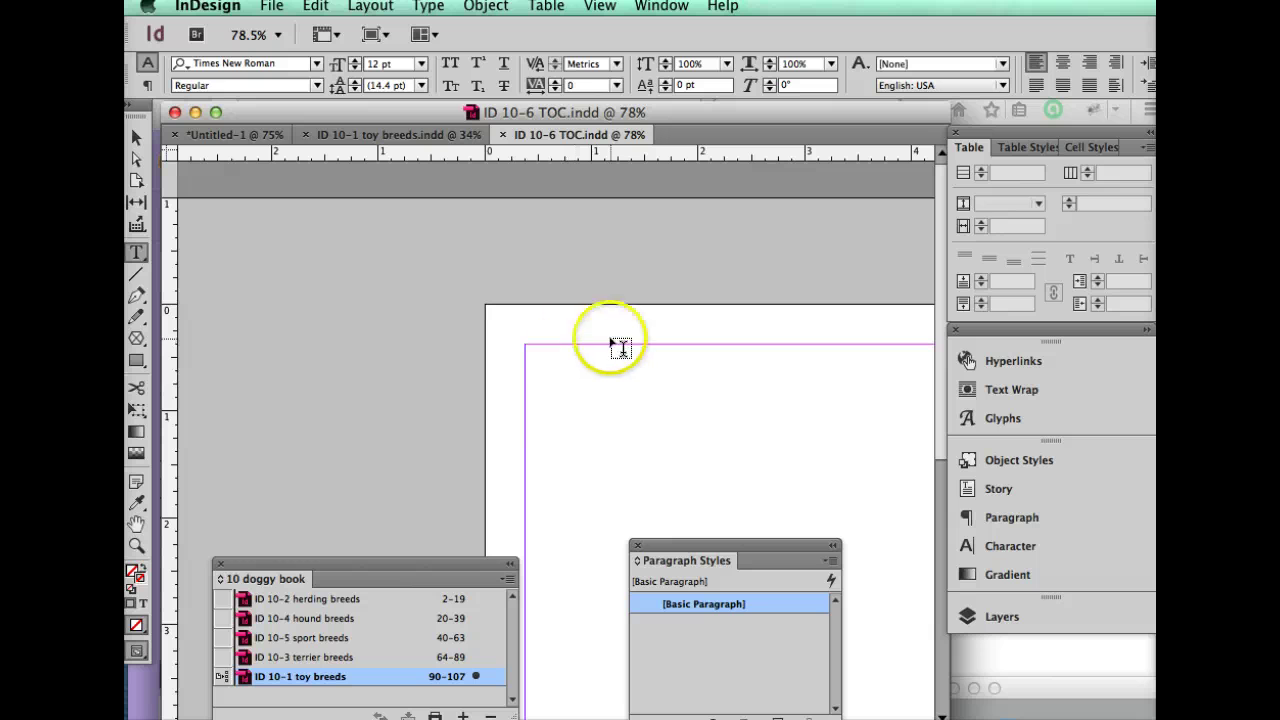
pyautogui.click(830, 562)
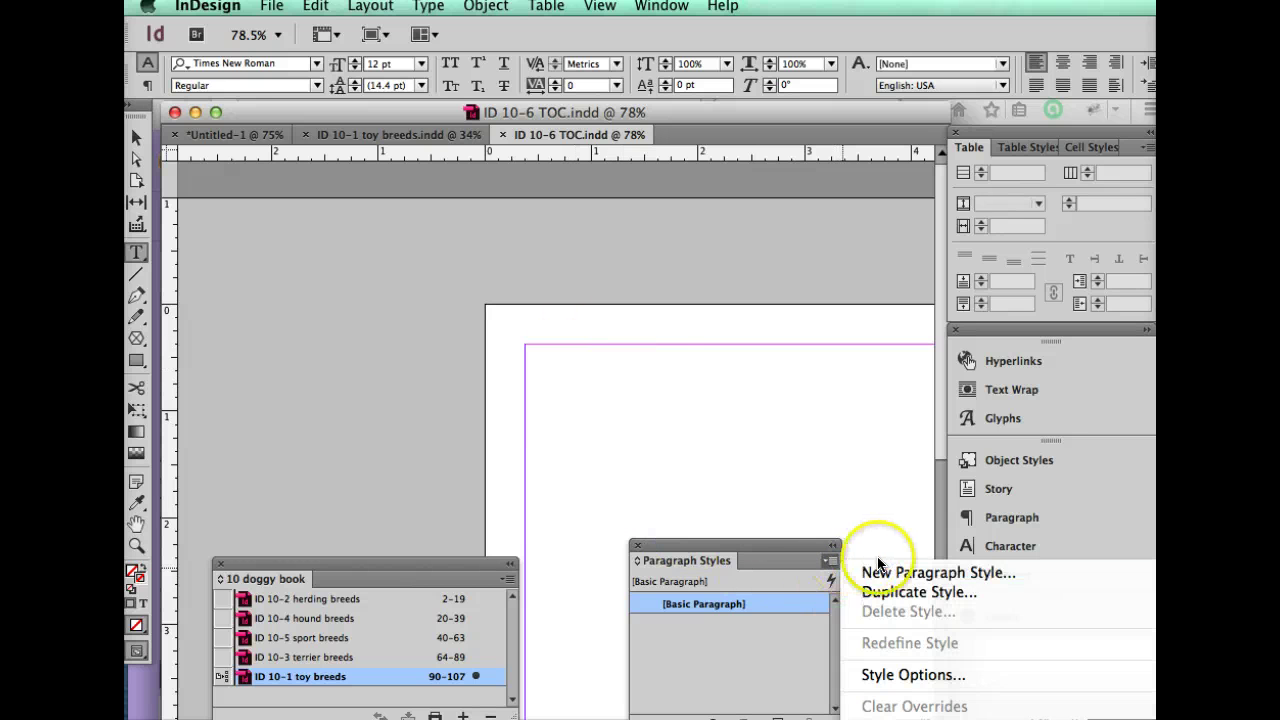
pyautogui.click(800, 546)
pyautogui.moveTo(800, 546); pyautogui.dragTo(343, 182)
pyautogui.click(380, 189)
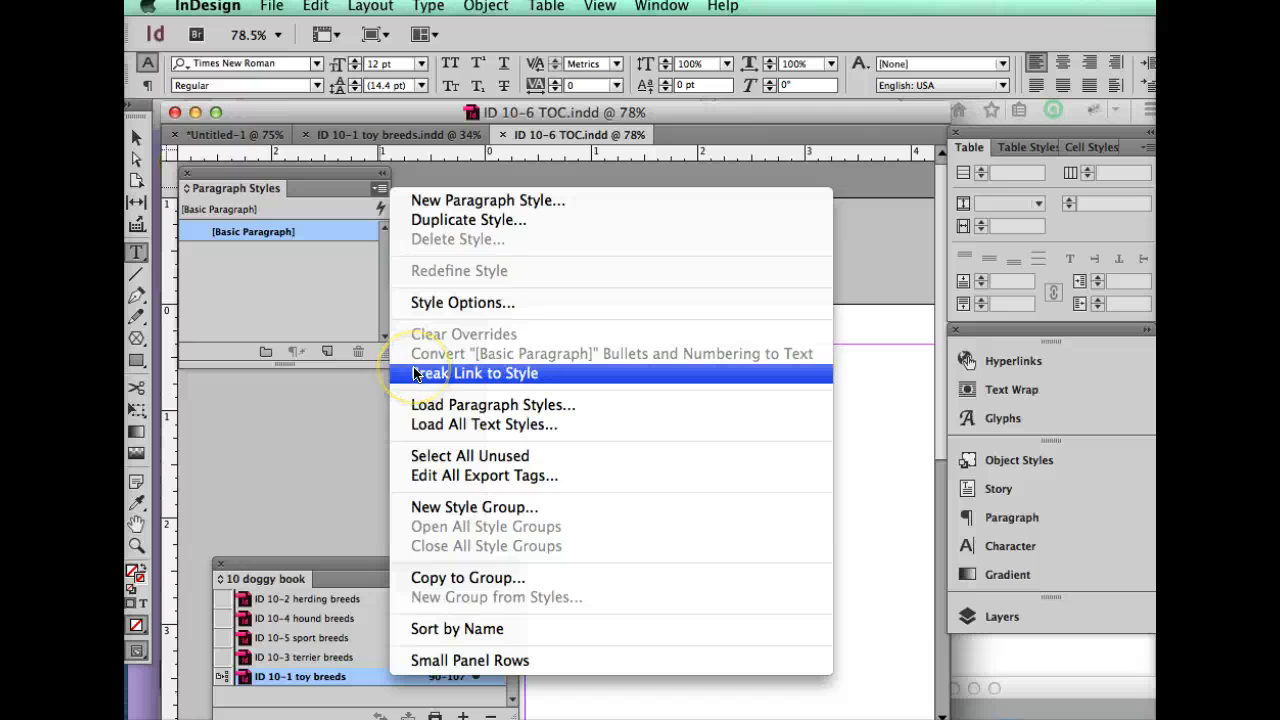
pyautogui.click(425, 404)
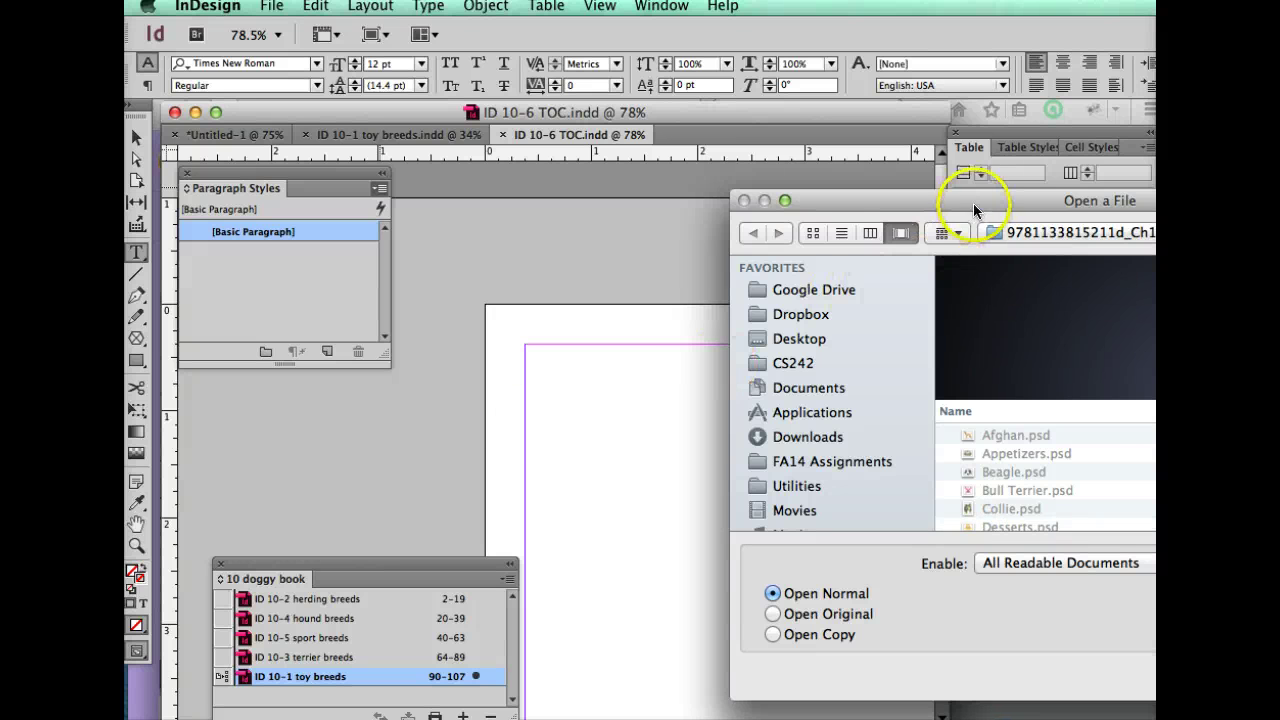
pyautogui.moveTo(972, 205); pyautogui.dragTo(460, 196)
pyautogui.scroll(-10, 475, 450)
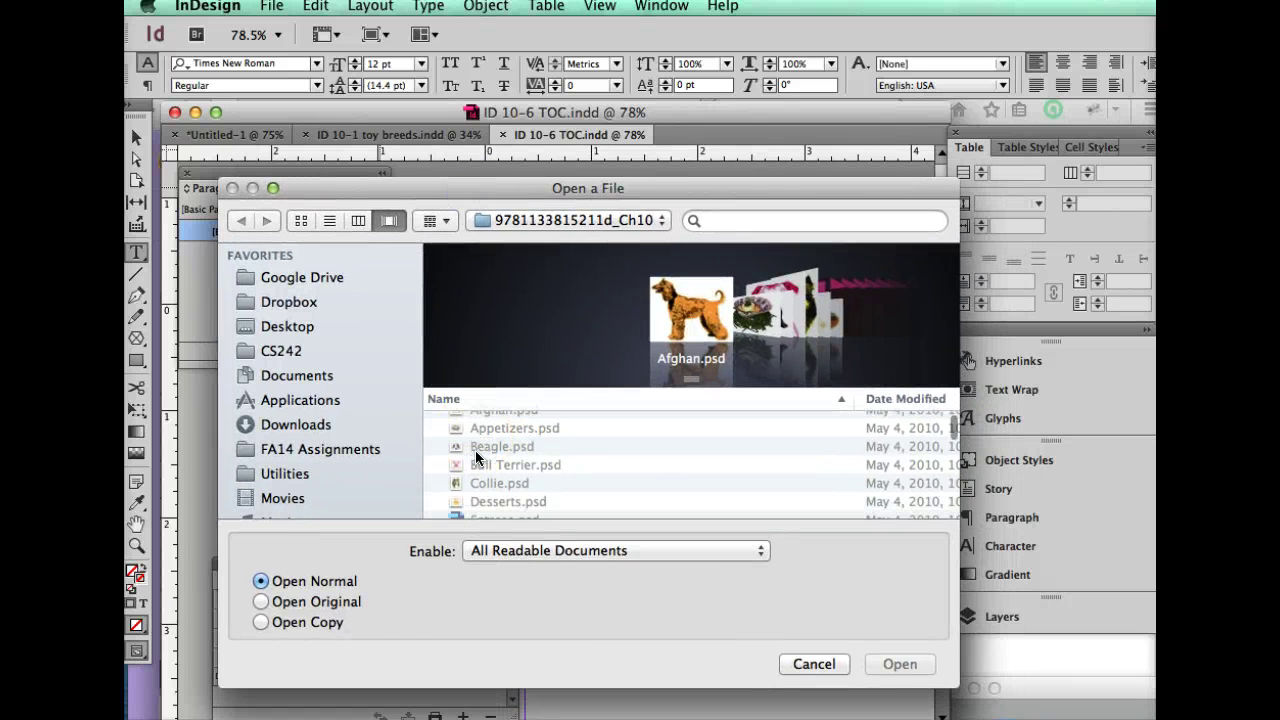
pyautogui.scroll(5, 476, 457)
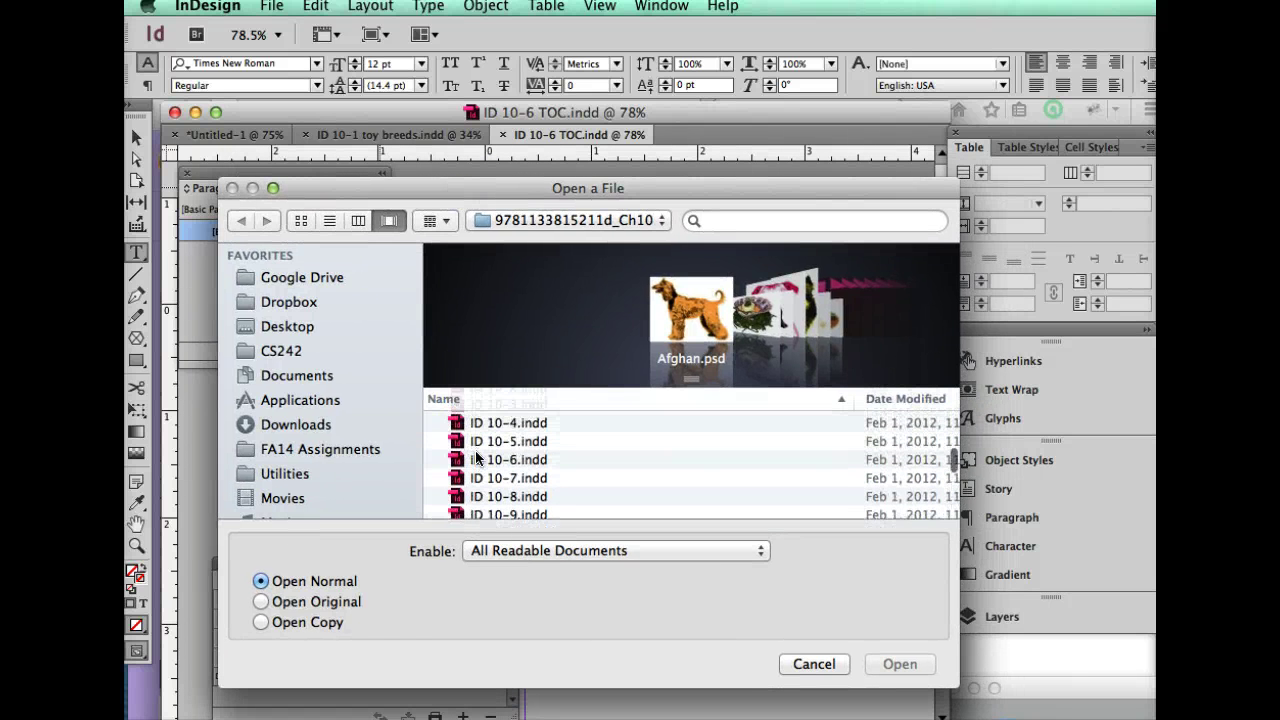
pyautogui.doubleClick(476, 455)
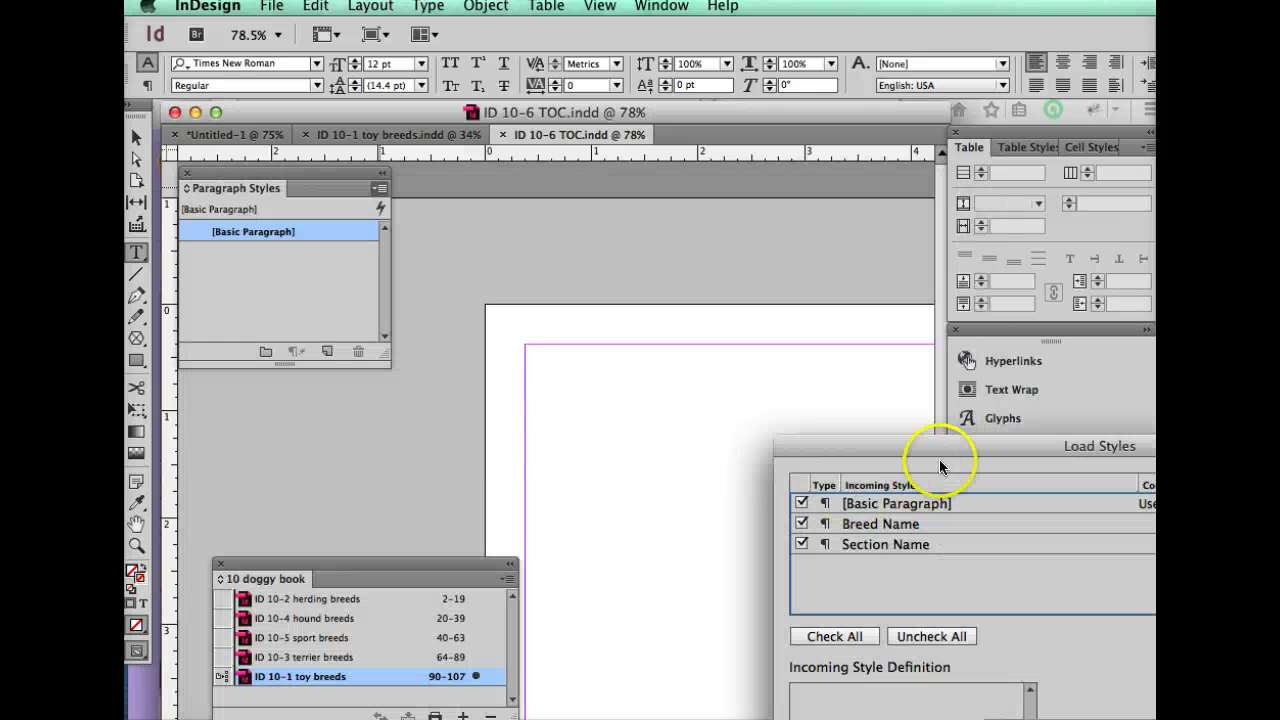
pyautogui.moveTo(940, 450); pyautogui.dragTo(411, 198)
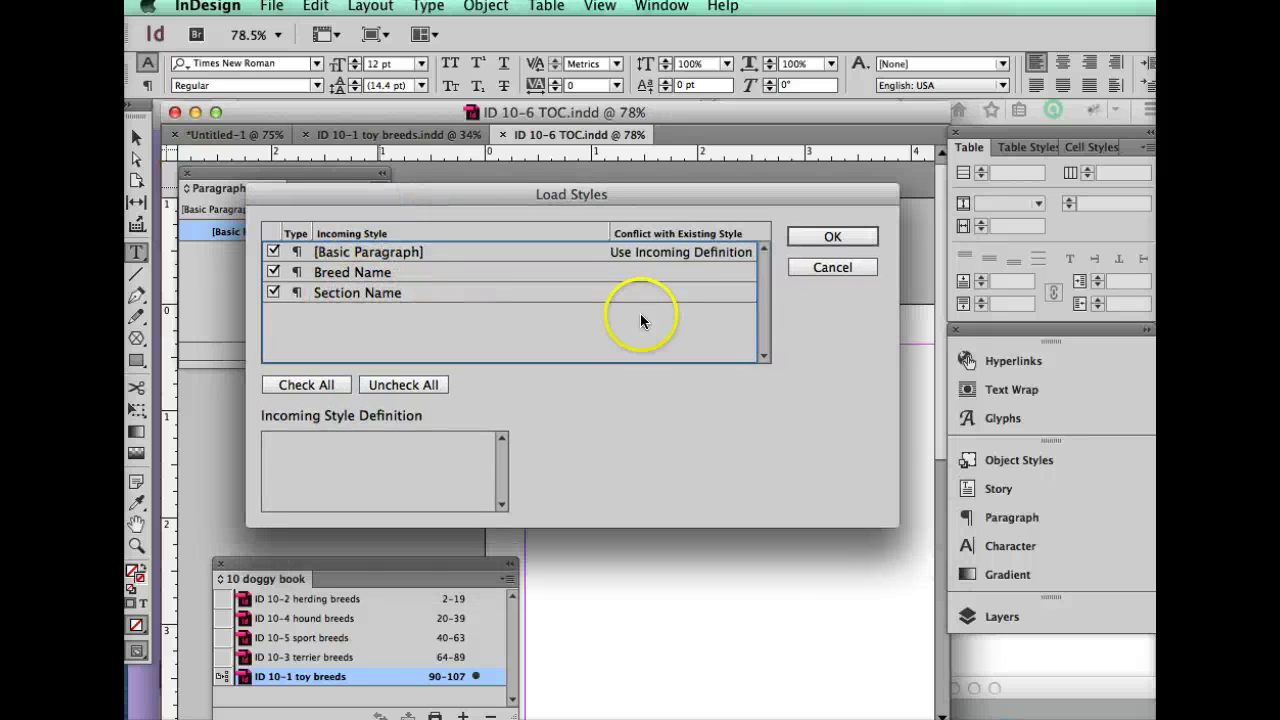
pyautogui.click(814, 238)
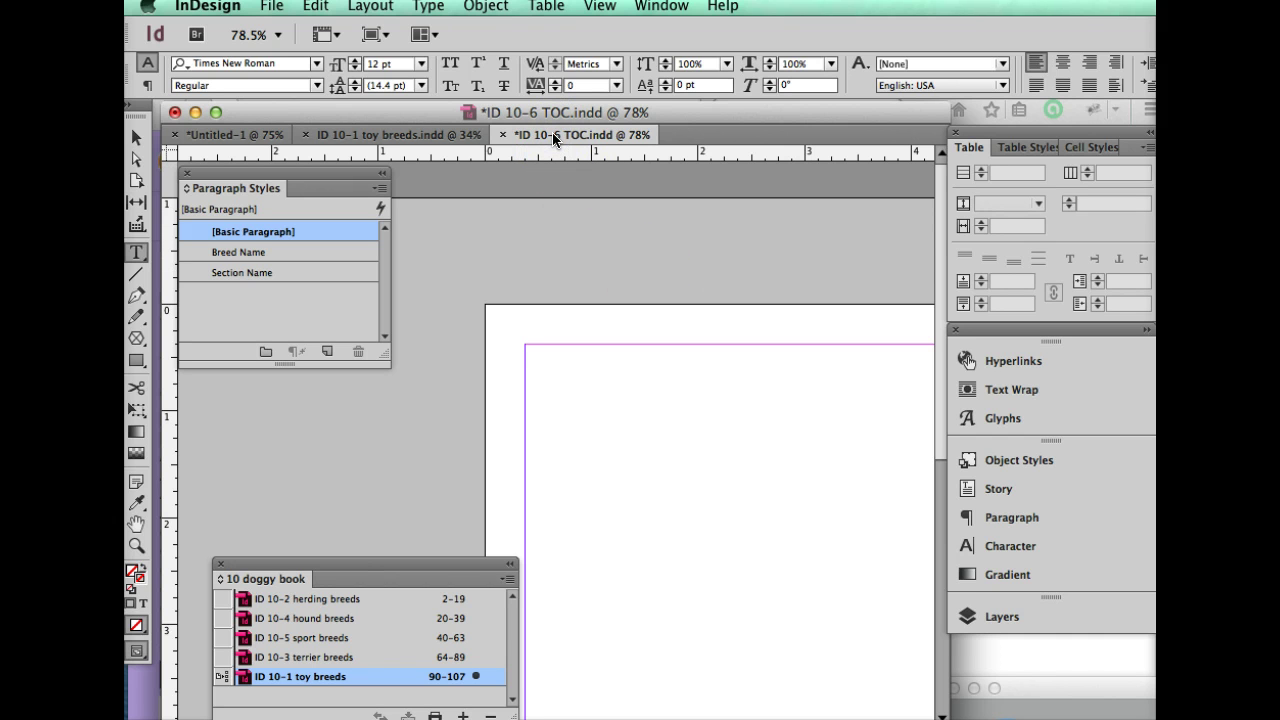
pyautogui.hotkey('ctrl', 's')
# - Arrange the floating Paragraph Styles and 10 doggy book windows so the upper part of the TOC page is clear and both are fully shown
pyautogui.scroll(-1, 716, 418)
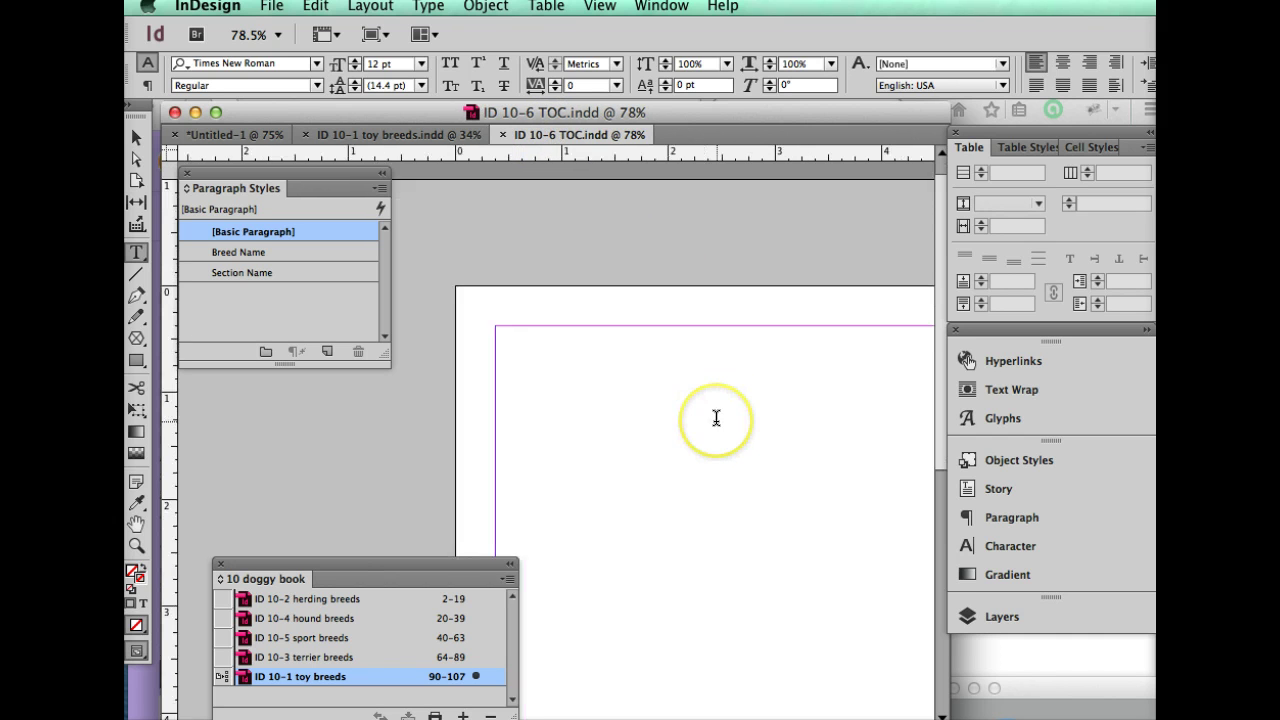
pyautogui.hscroll(1, 716, 418)
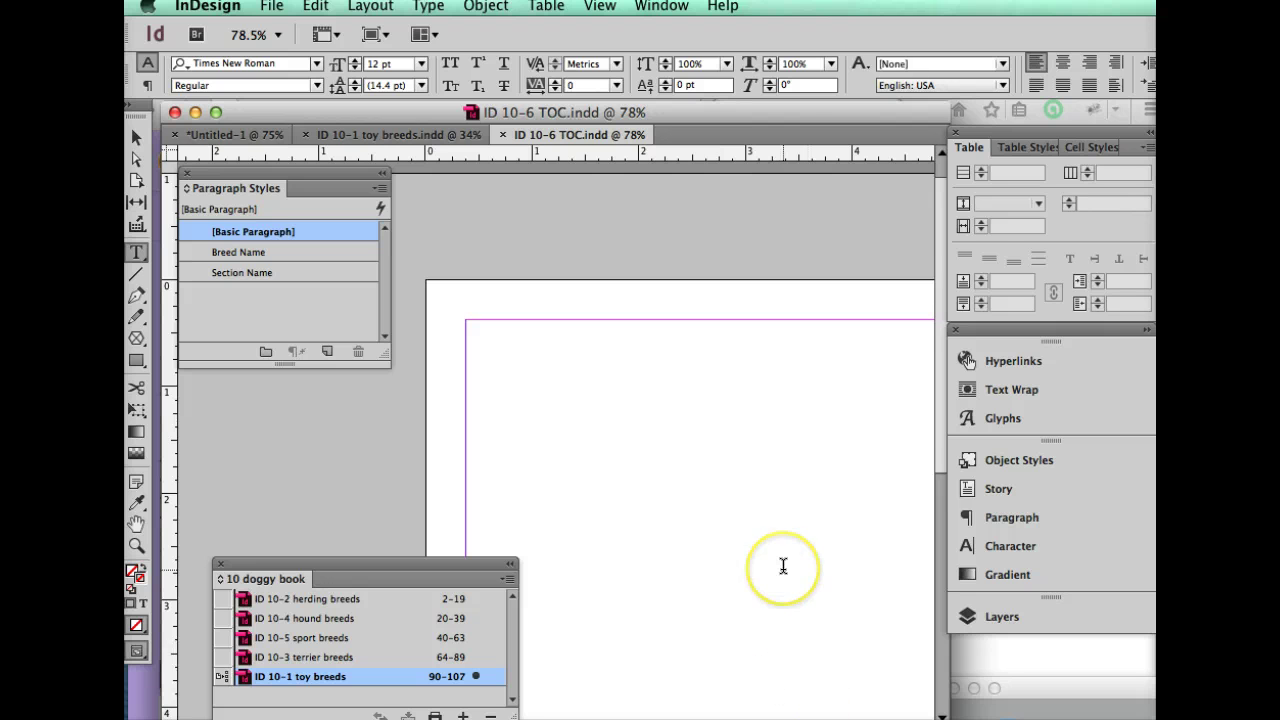
pyautogui.hscroll(5, 783, 566)
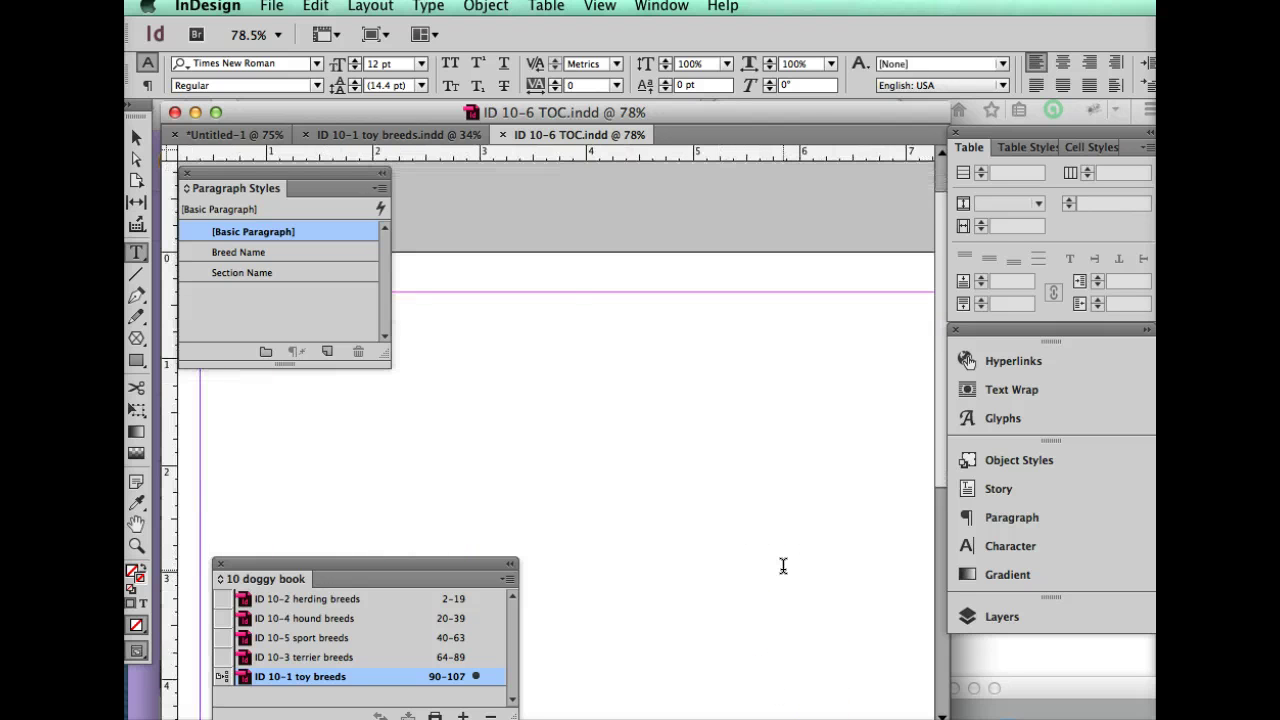
pyautogui.scroll(-2, 783, 566)
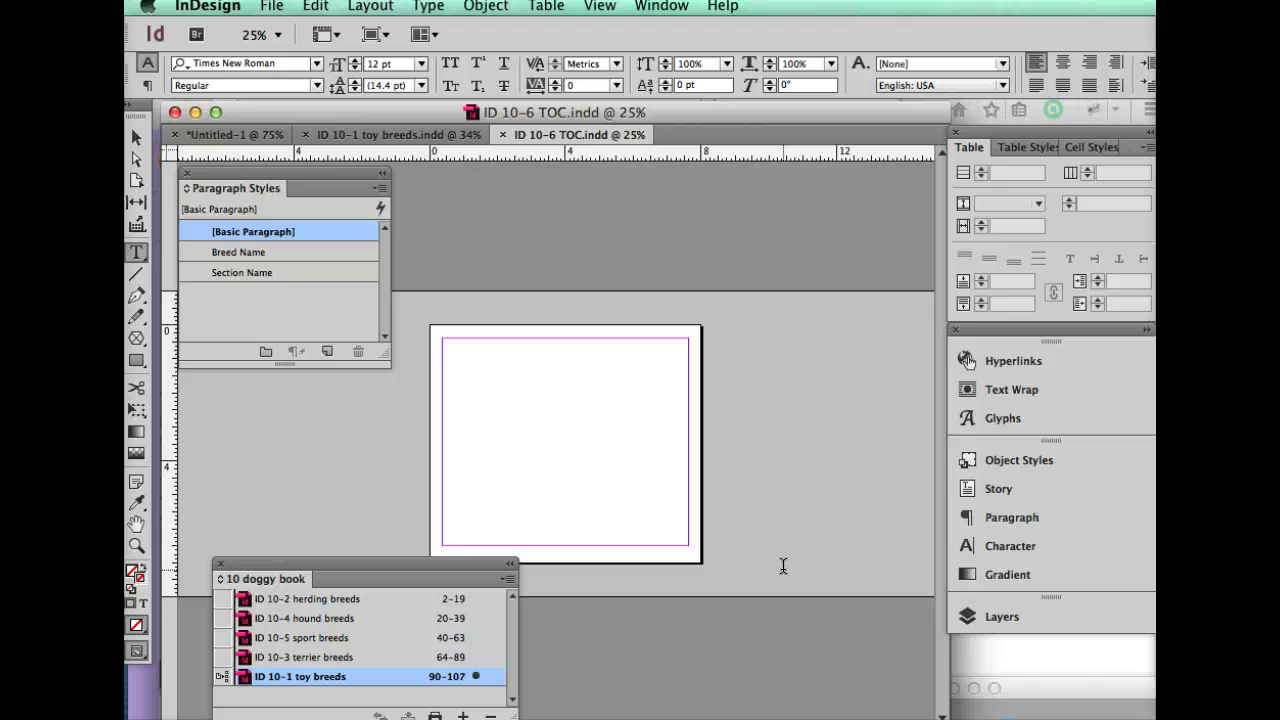
pyautogui.scroll(3, 783, 566)
pyautogui.click(808, 512)
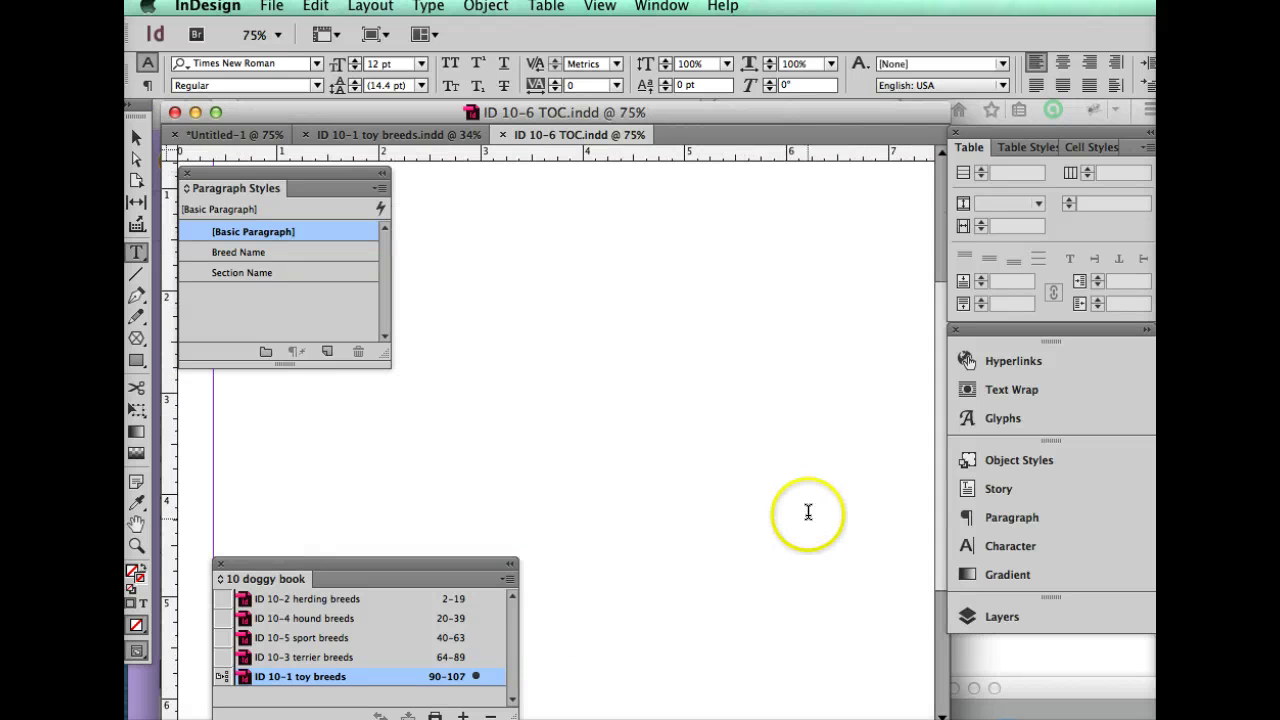
pyautogui.scroll(2, 808, 512)
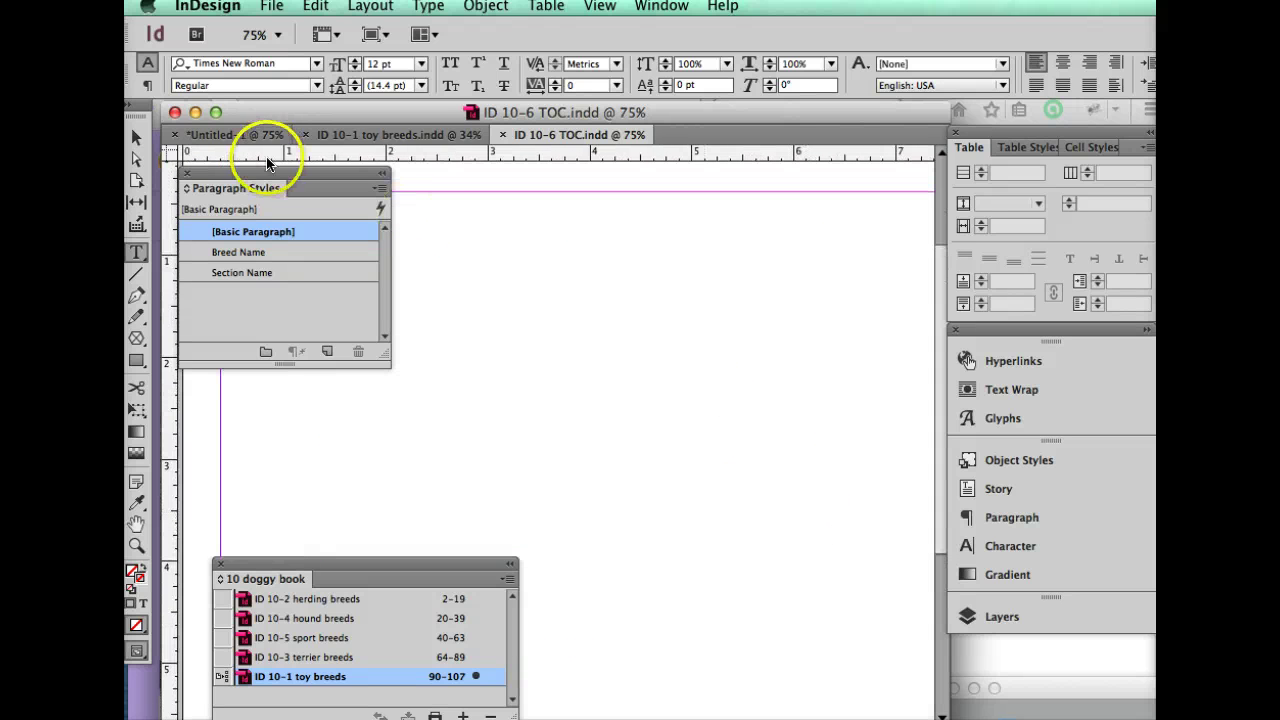
pyautogui.moveTo(270, 177); pyautogui.dragTo(944, 468)
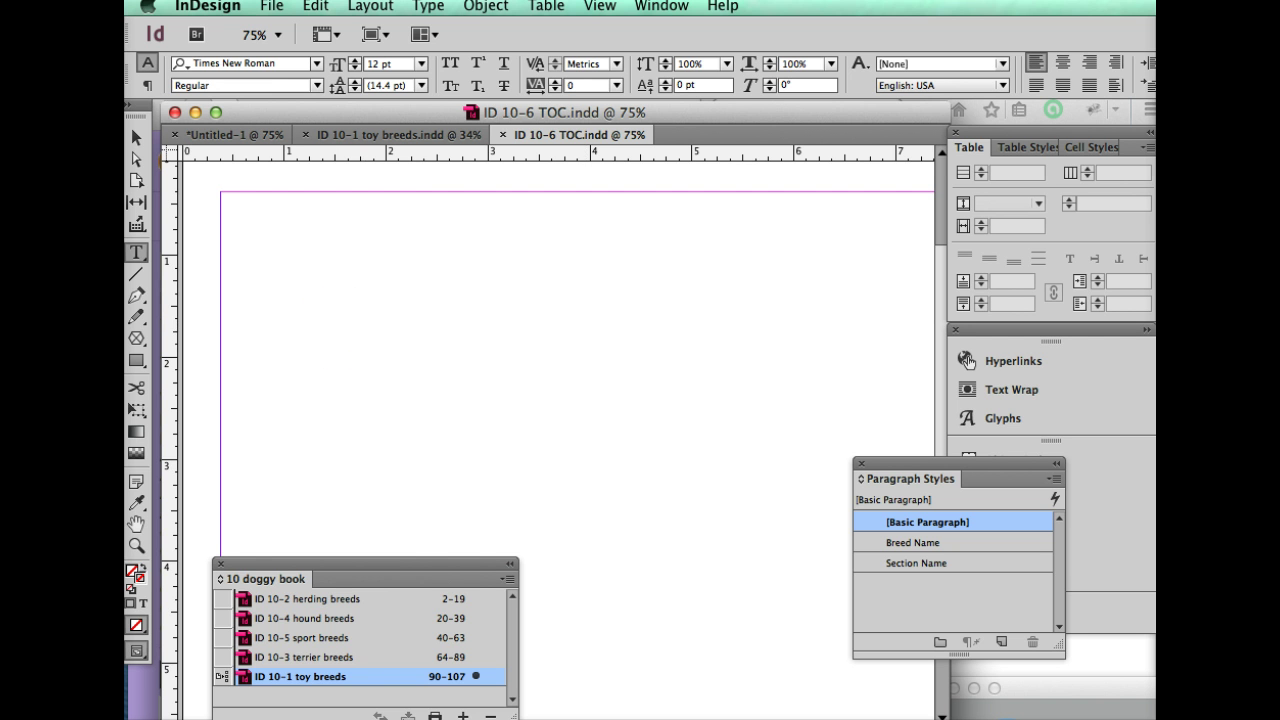
pyautogui.moveTo(443, 563); pyautogui.dragTo(444, 496)
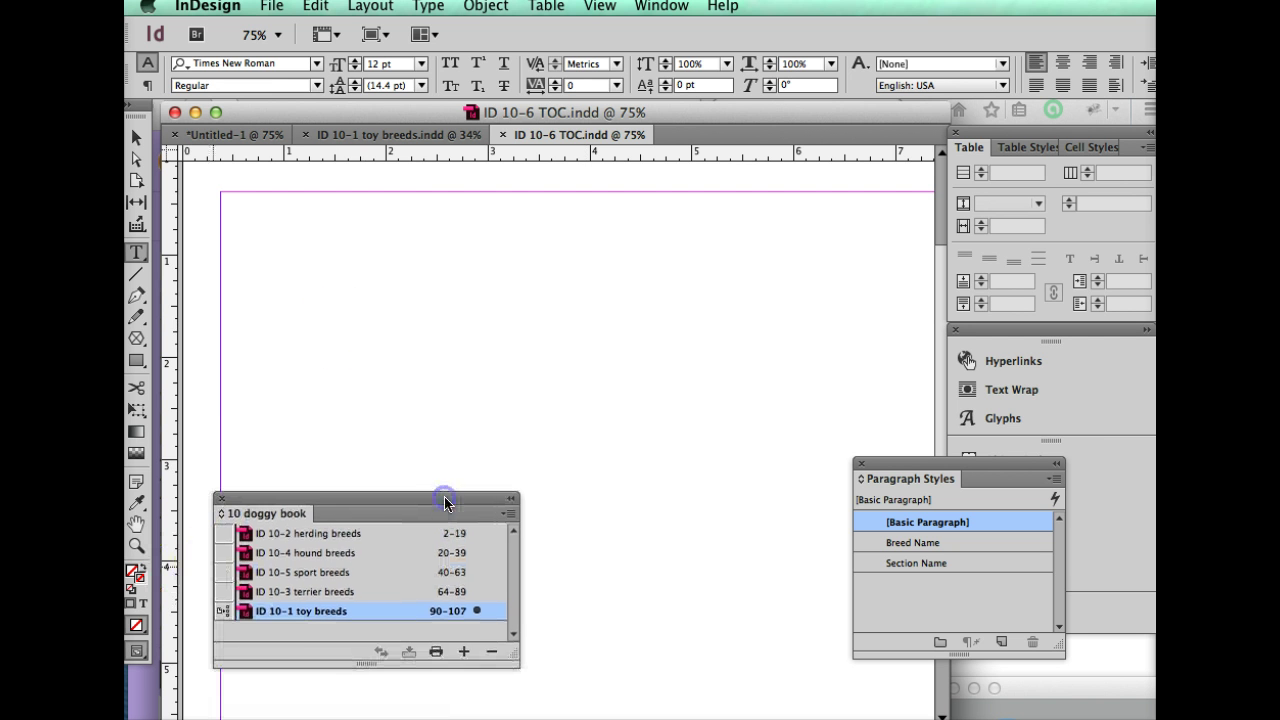
# - Add the document ID 10-6 TOC.indd from the Indesign Useful Material folder to the 10 doggy book
pyautogui.click(464, 652)
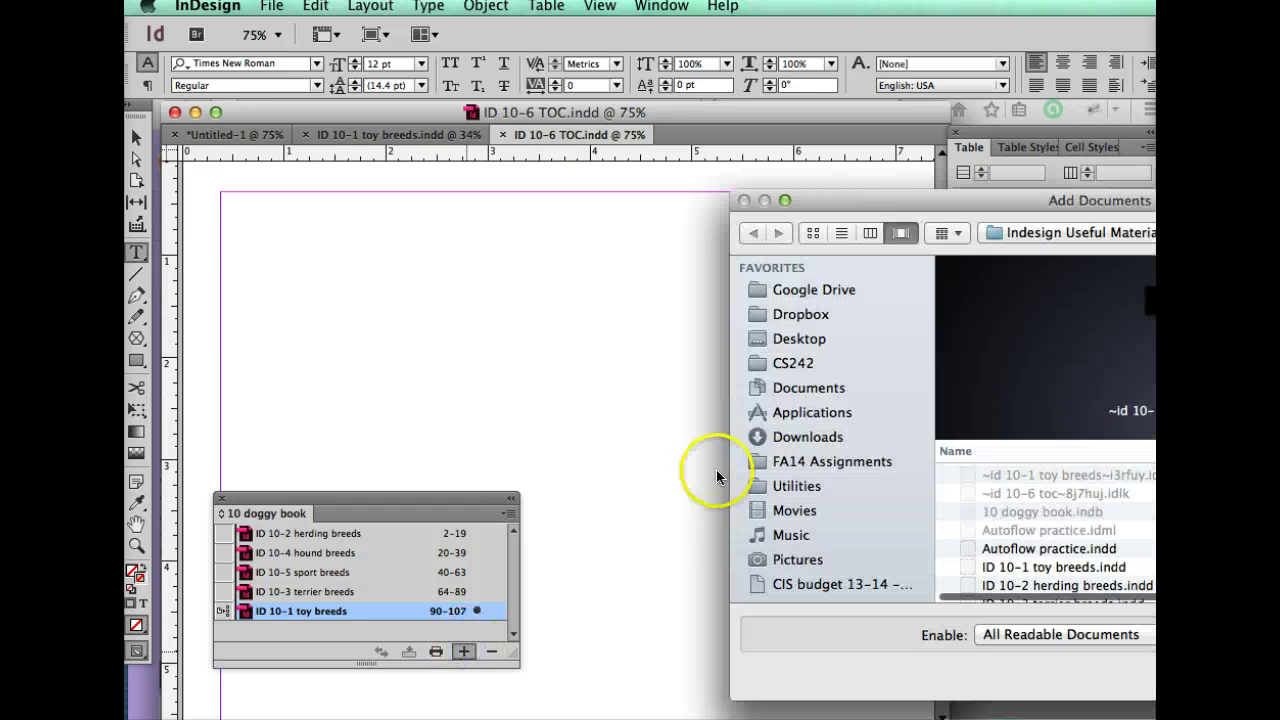
pyautogui.moveTo(920, 197); pyautogui.dragTo(378, 158)
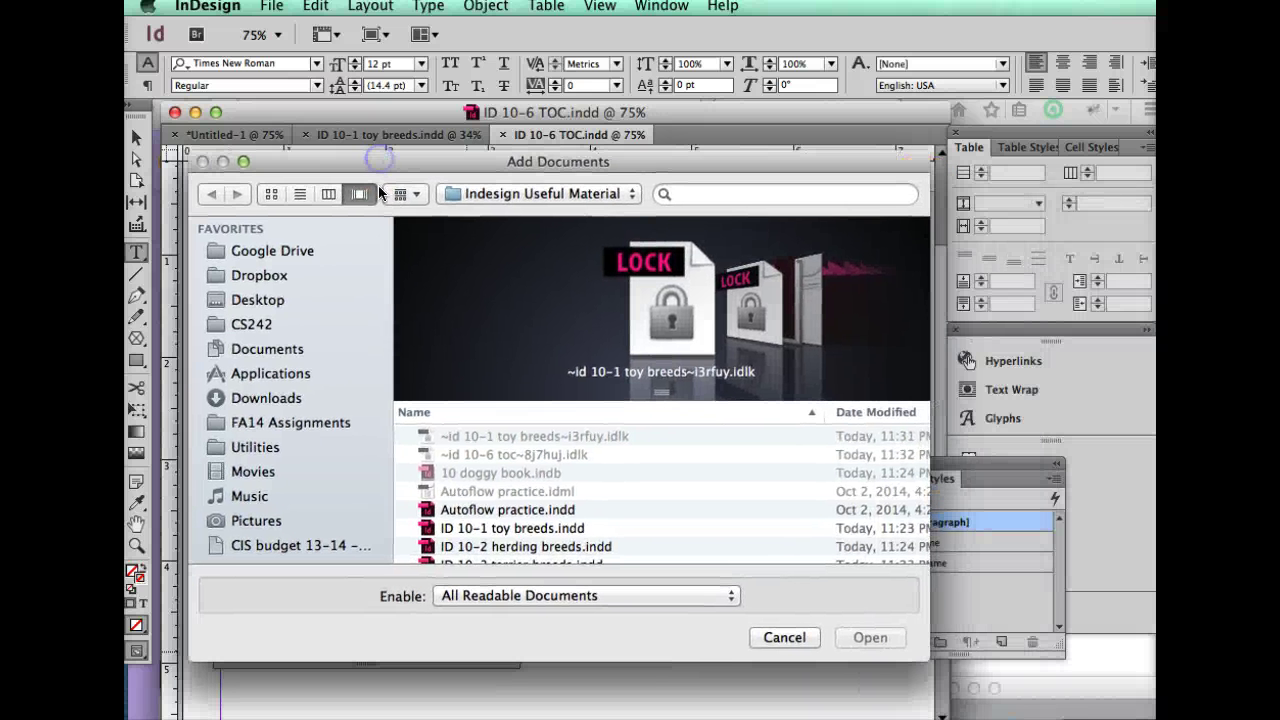
pyautogui.scroll(-5, 430, 480)
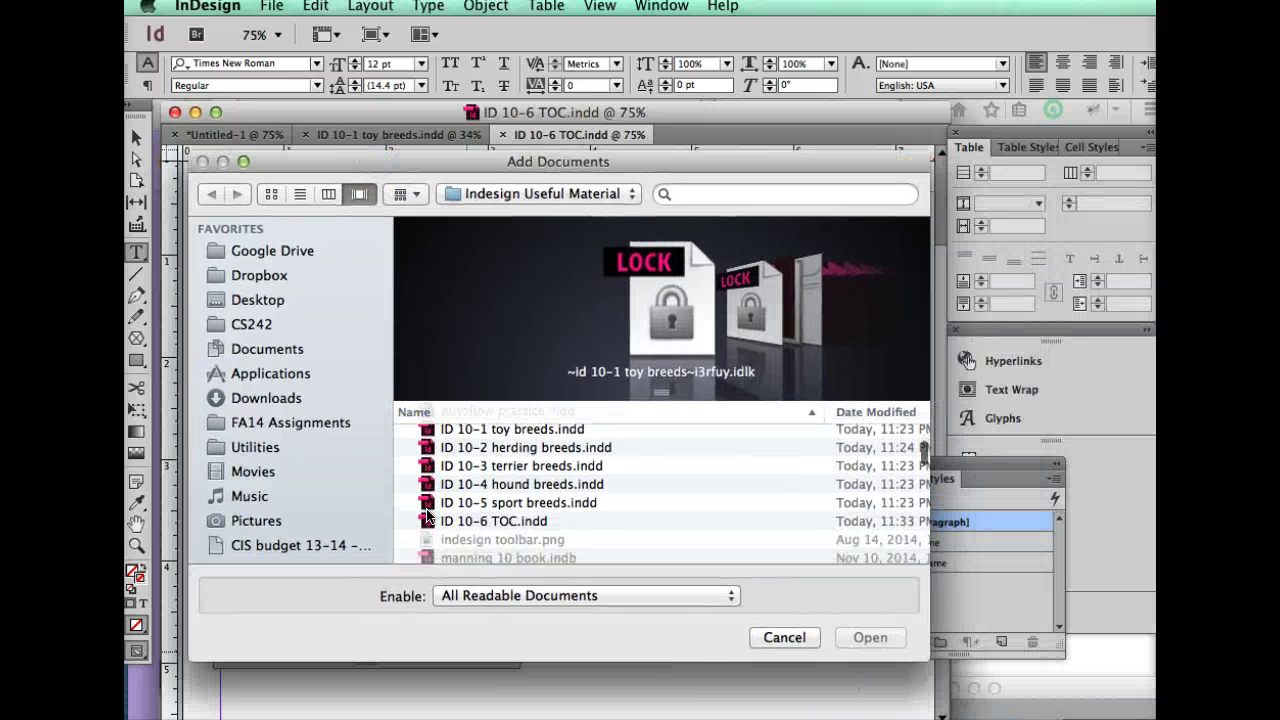
pyautogui.doubleClick(490, 521)
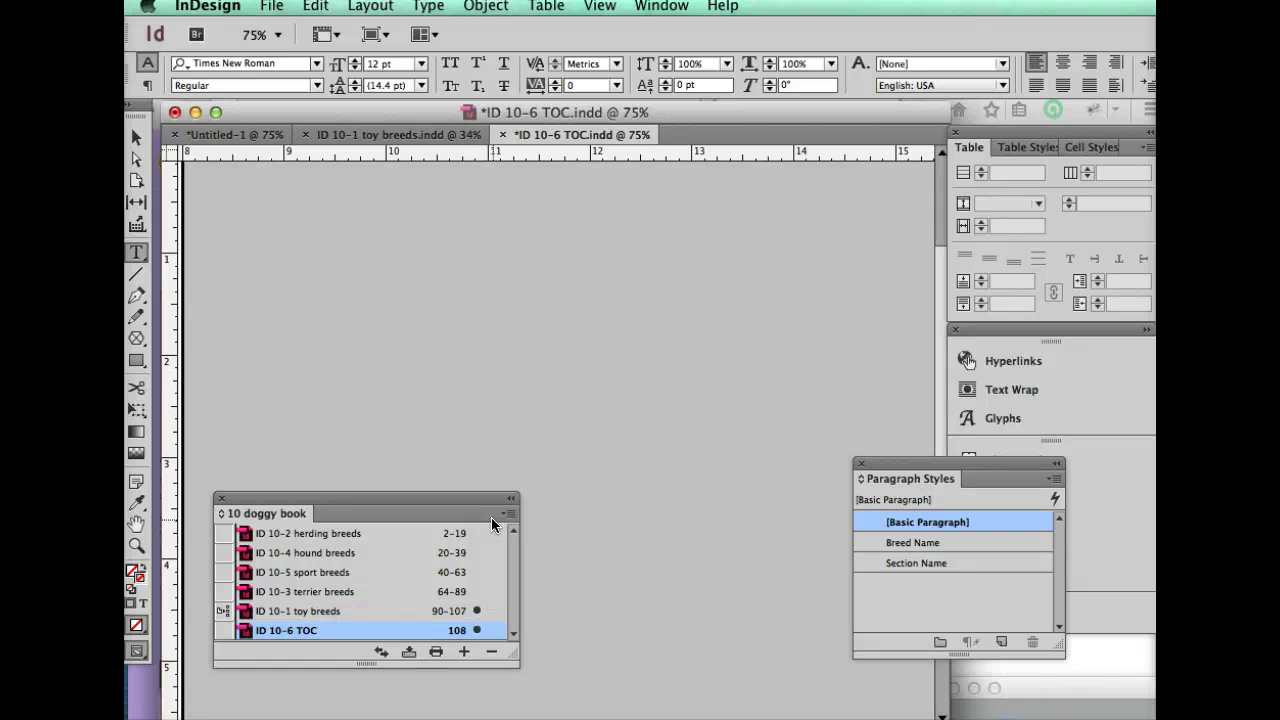
# - Move ID 10-6 TOC to the start of the 10 doggy book, ahead of ID 10-2 herding breeds
pyautogui.click(300, 632)
pyautogui.moveTo(300, 631); pyautogui.dragTo(301, 524)
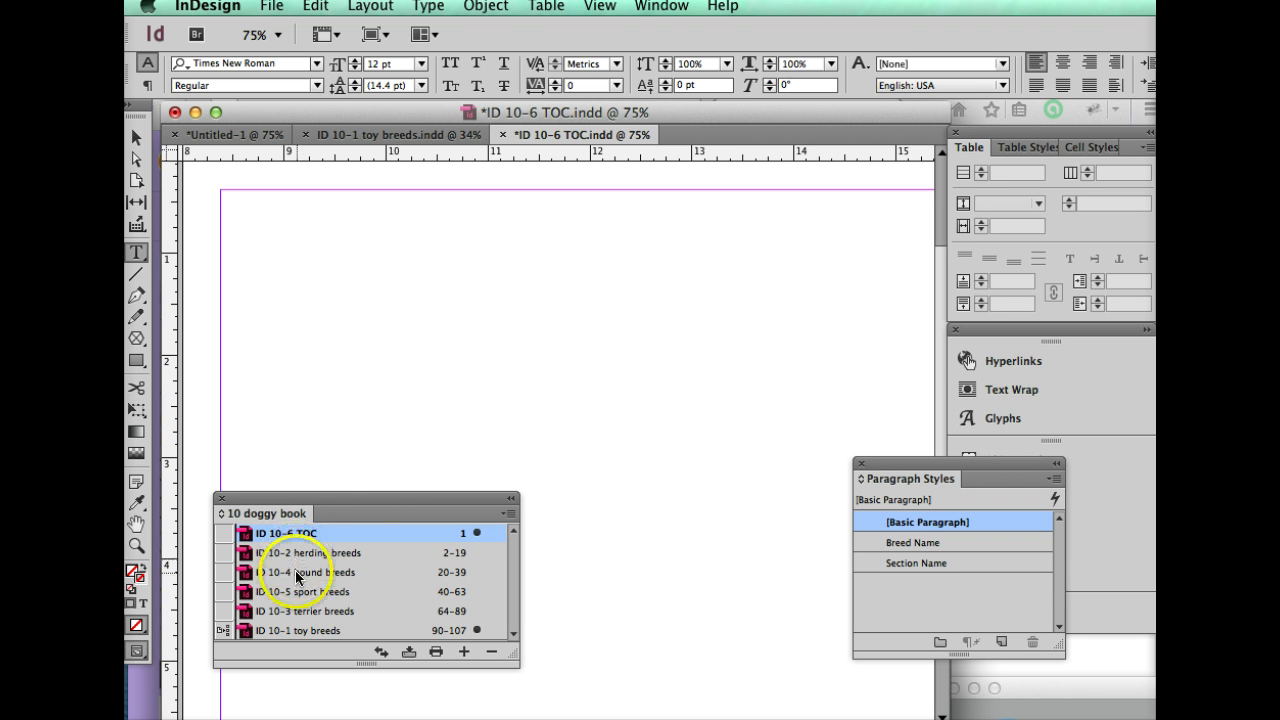
pyautogui.click(343, 525)
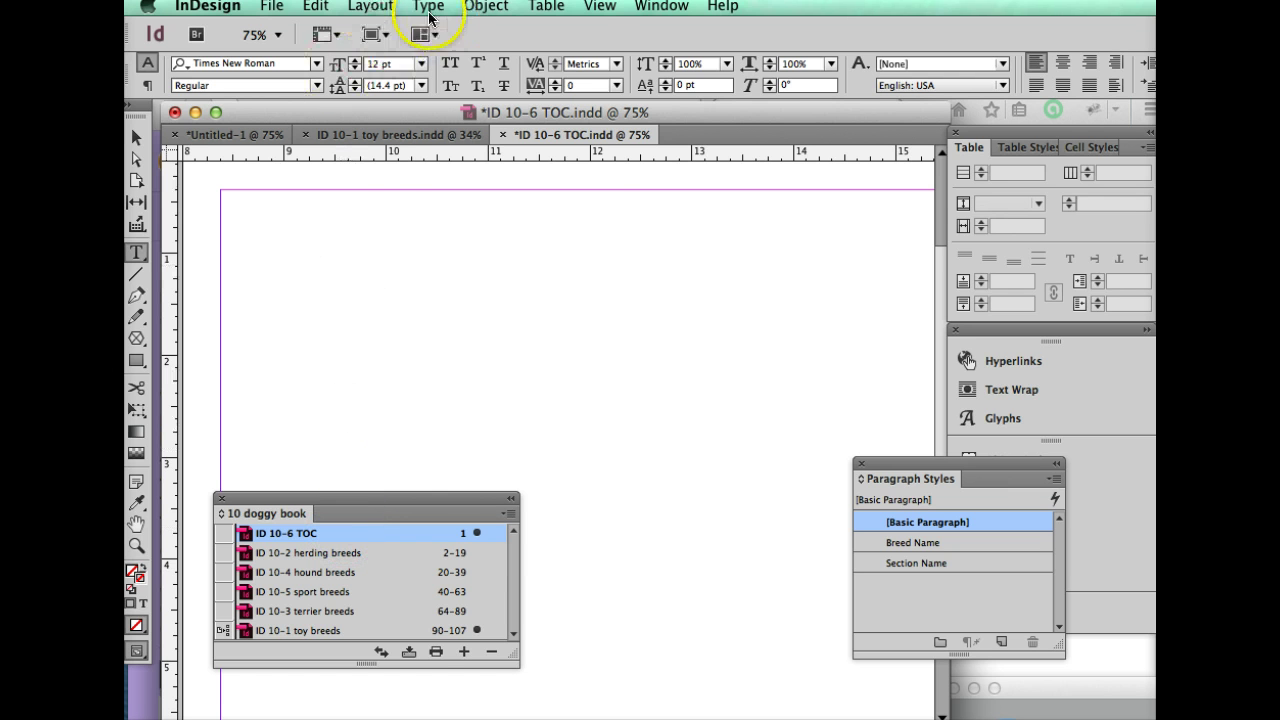
# - Start a table of contents titled Contents and set its title style to TOC Title
pyautogui.click(384, 8)
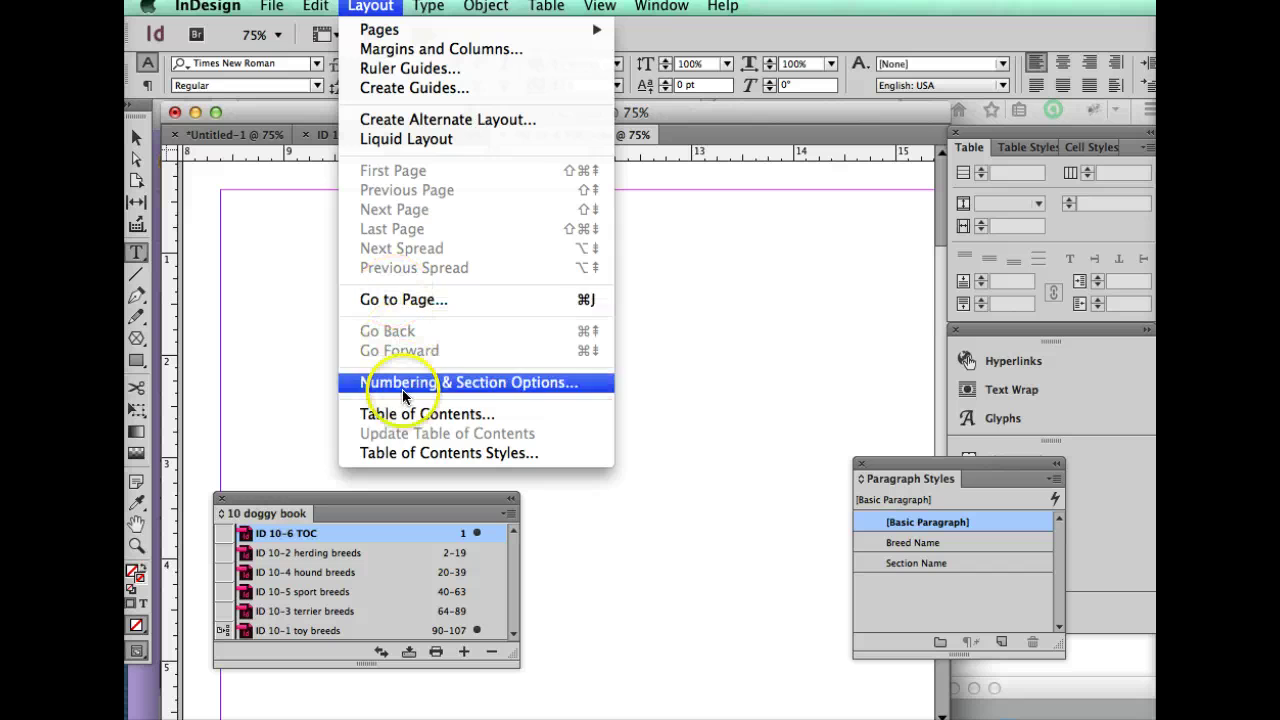
pyautogui.click(402, 414)
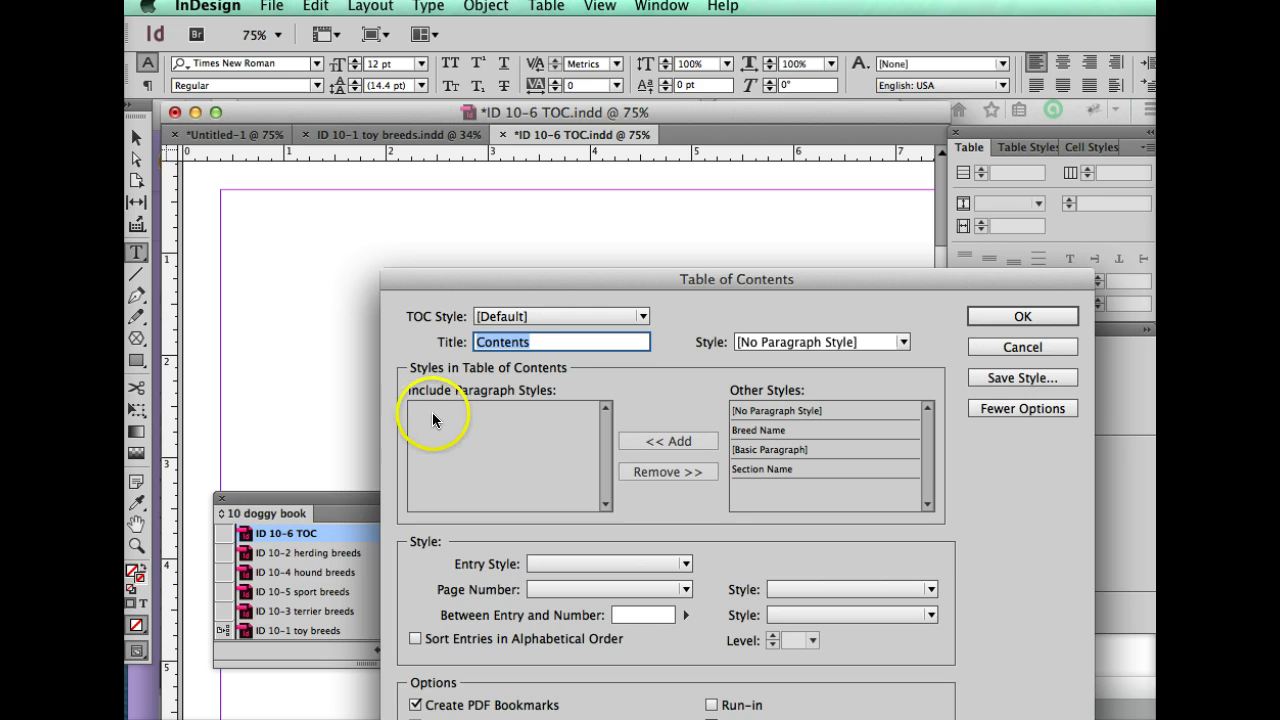
pyautogui.moveTo(633, 280); pyautogui.dragTo(491, 150)
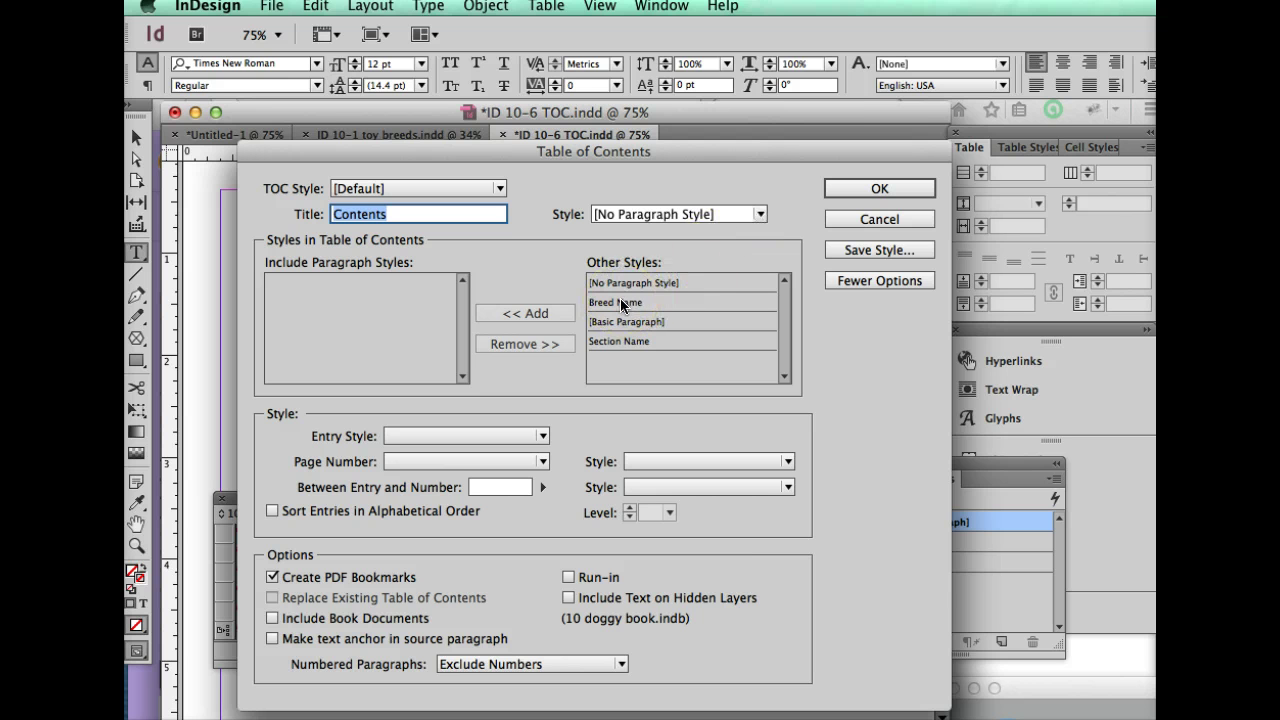
pyautogui.click(756, 214)
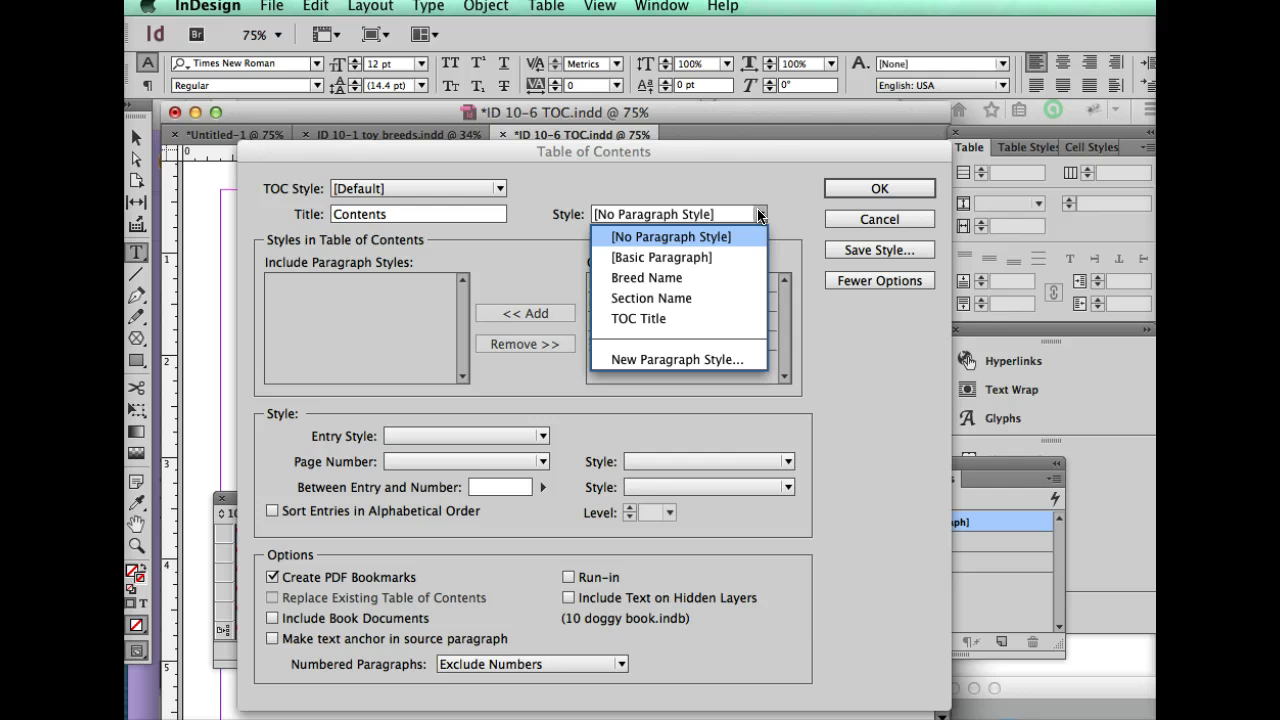
pyautogui.click(652, 320)
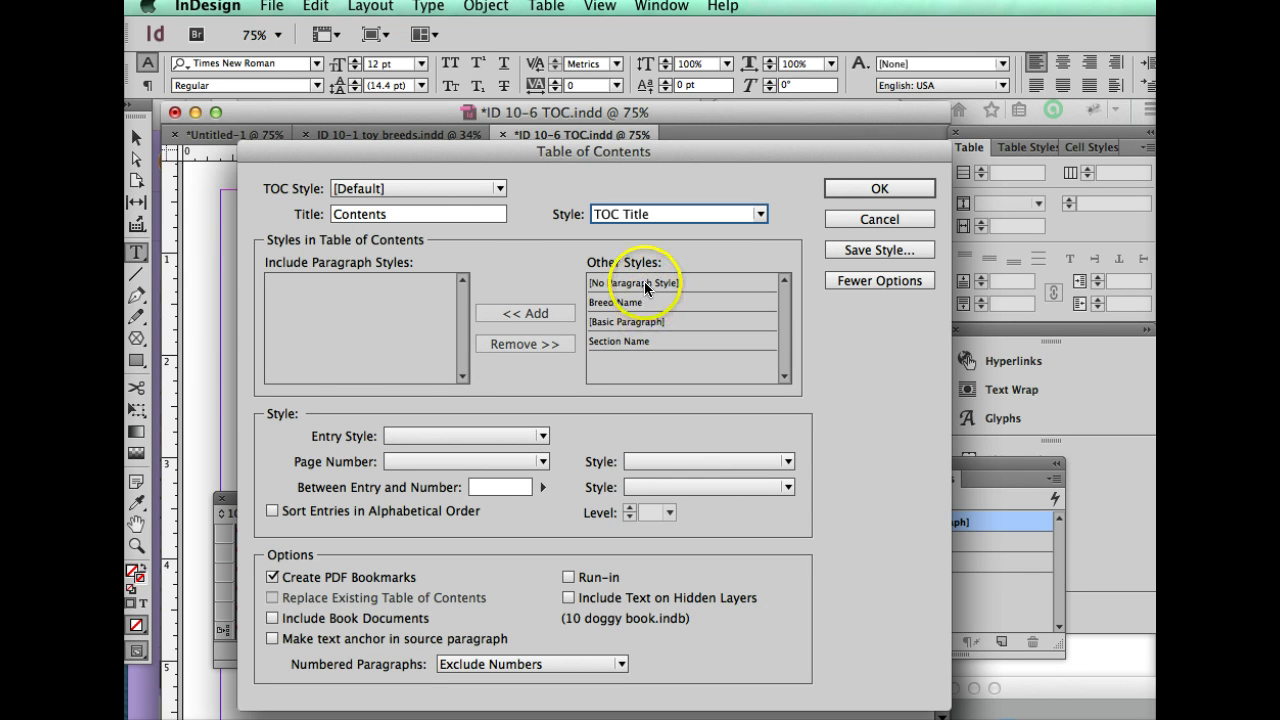
# - Include the Section Name paragraph style and, after it, the Breed Name style in the table of contents
pyautogui.click(634, 295)
pyautogui.click(610, 342)
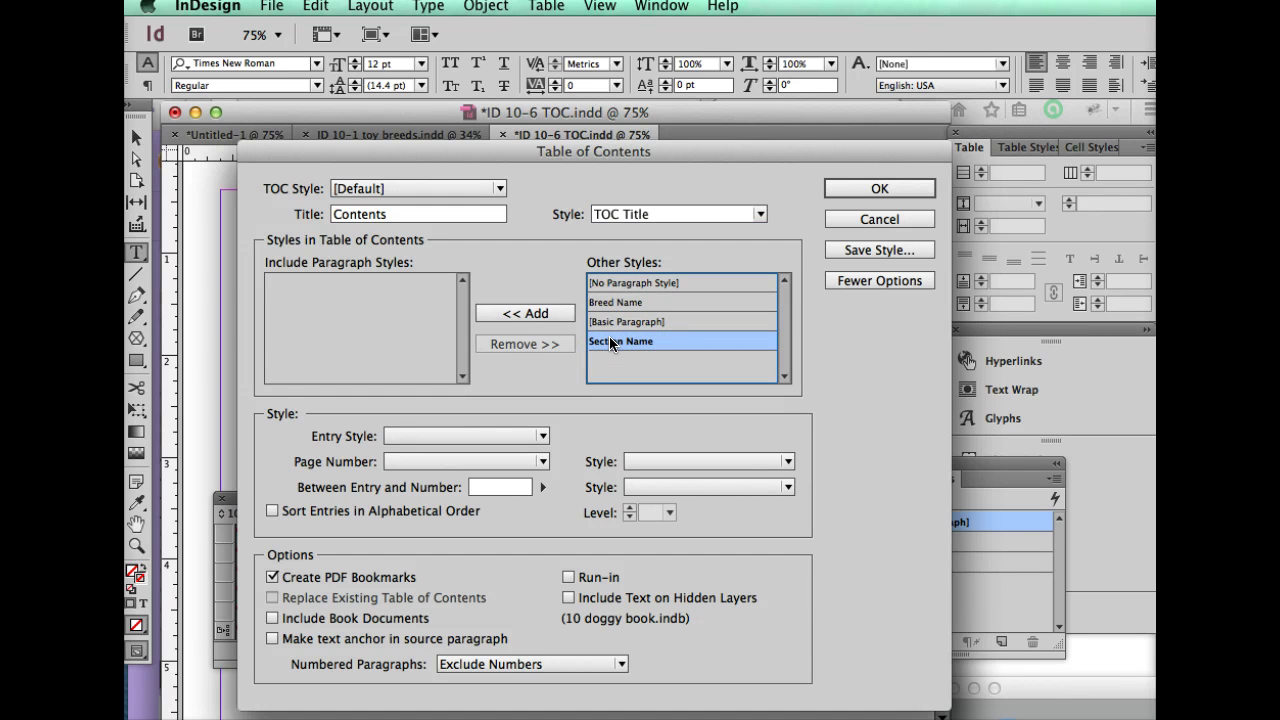
pyautogui.click(527, 314)
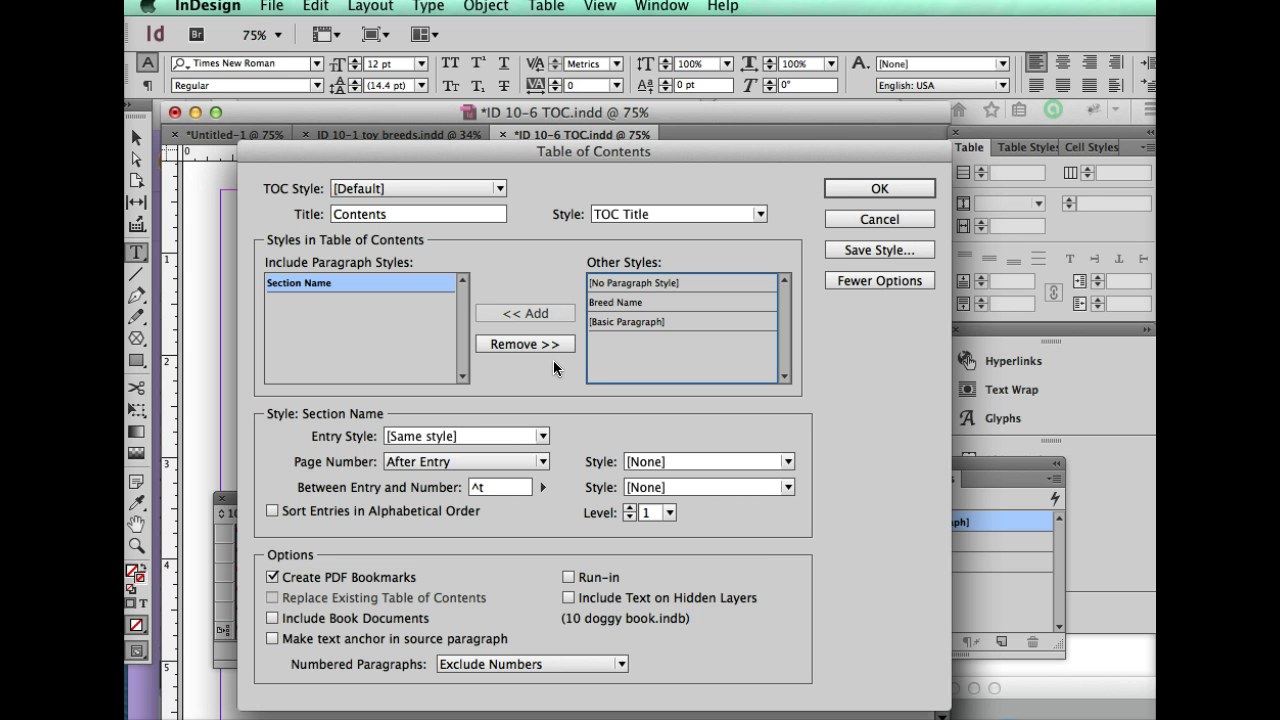
pyautogui.click(618, 303)
pyautogui.doubleClick(617, 302)
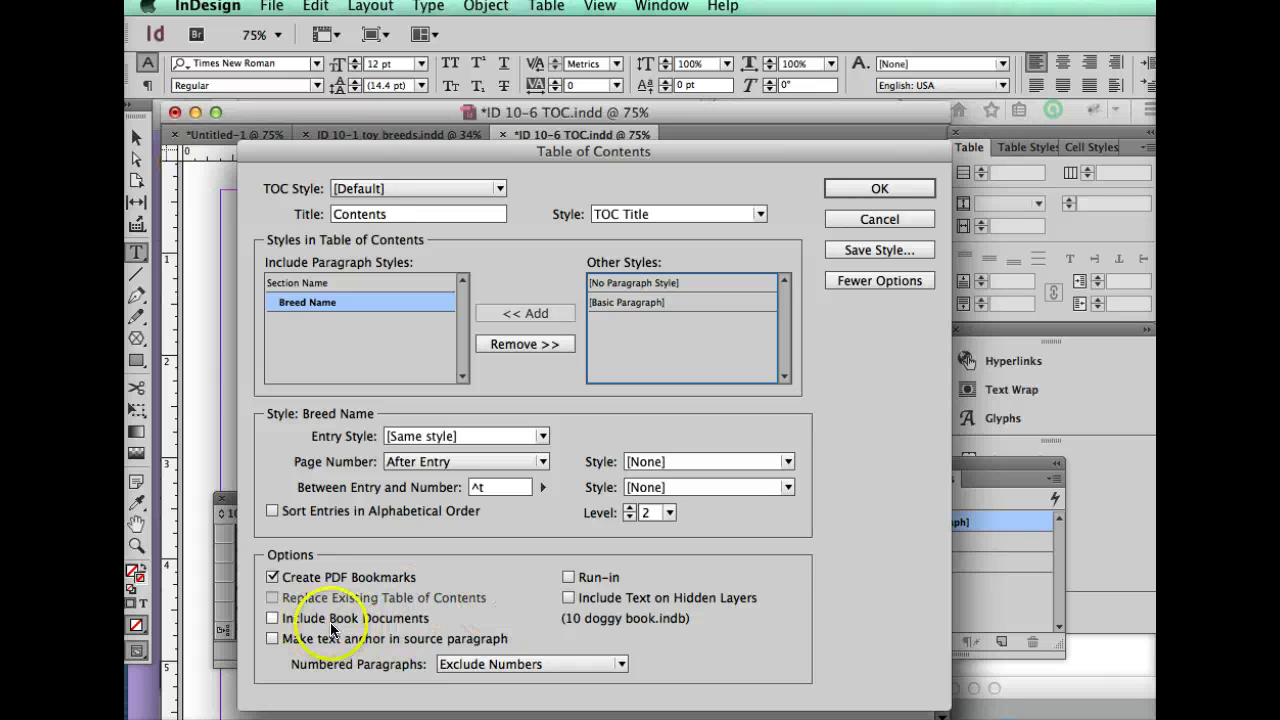
# - Include the book documents and generate the table of contents with items in overset text included
pyautogui.click(290, 620)
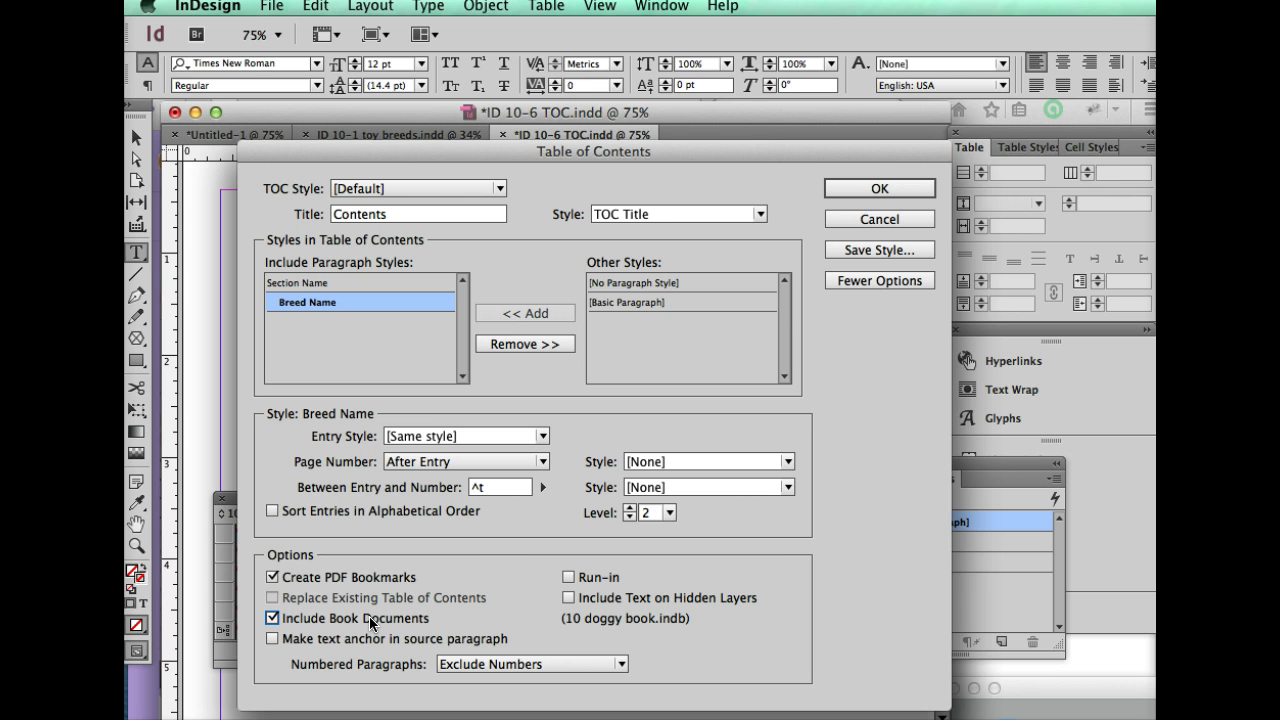
pyautogui.click(840, 189)
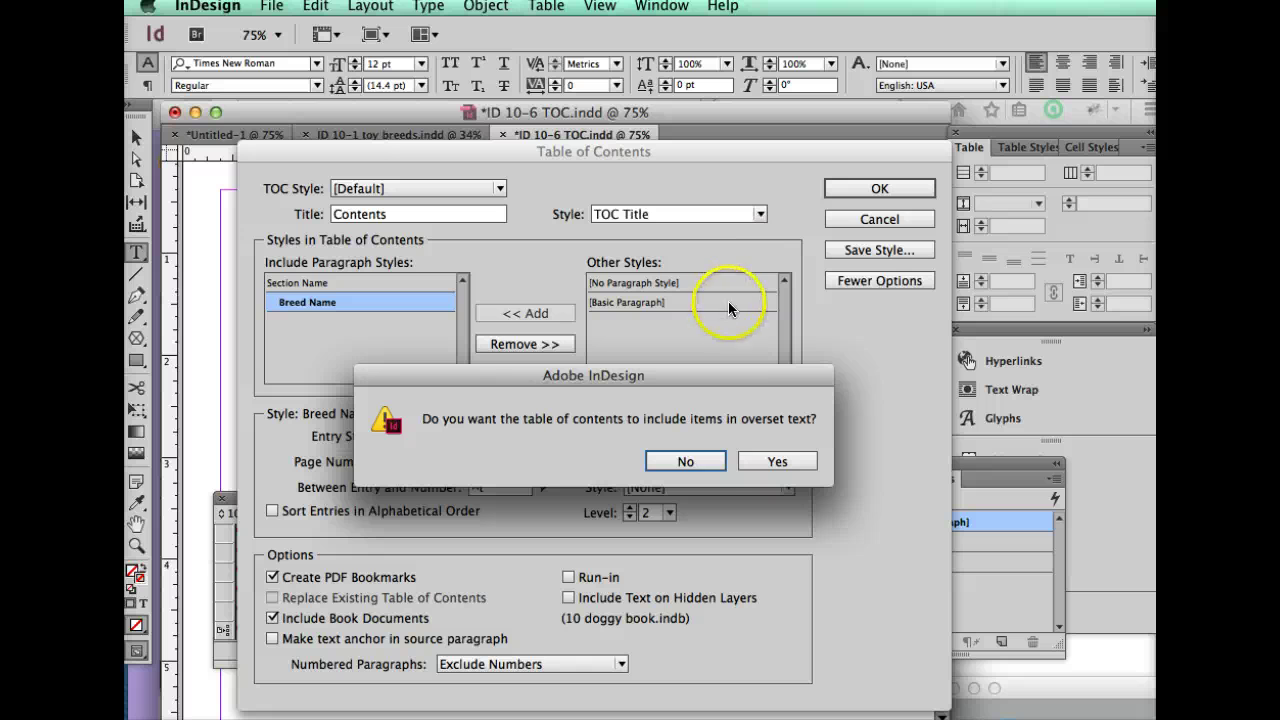
pyautogui.click(705, 465)
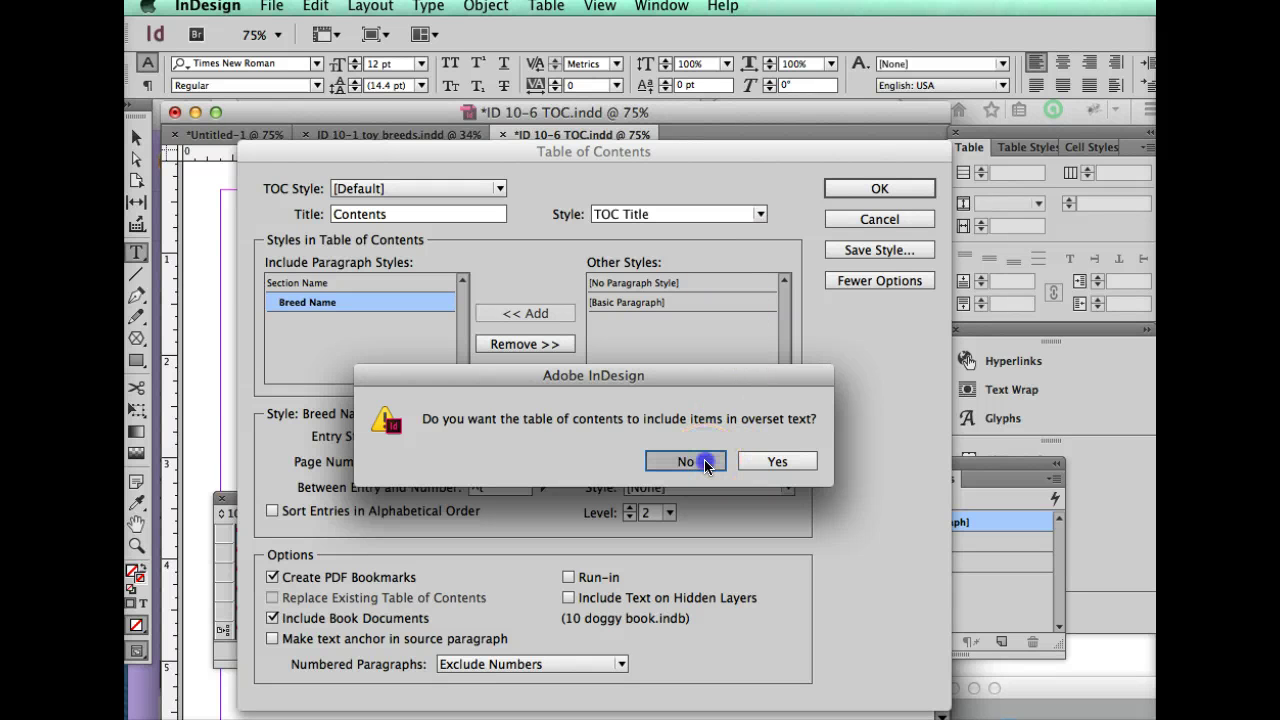
pyautogui.moveTo(705, 465); pyautogui.dragTo(737, 433)
pyautogui.click(756, 460)
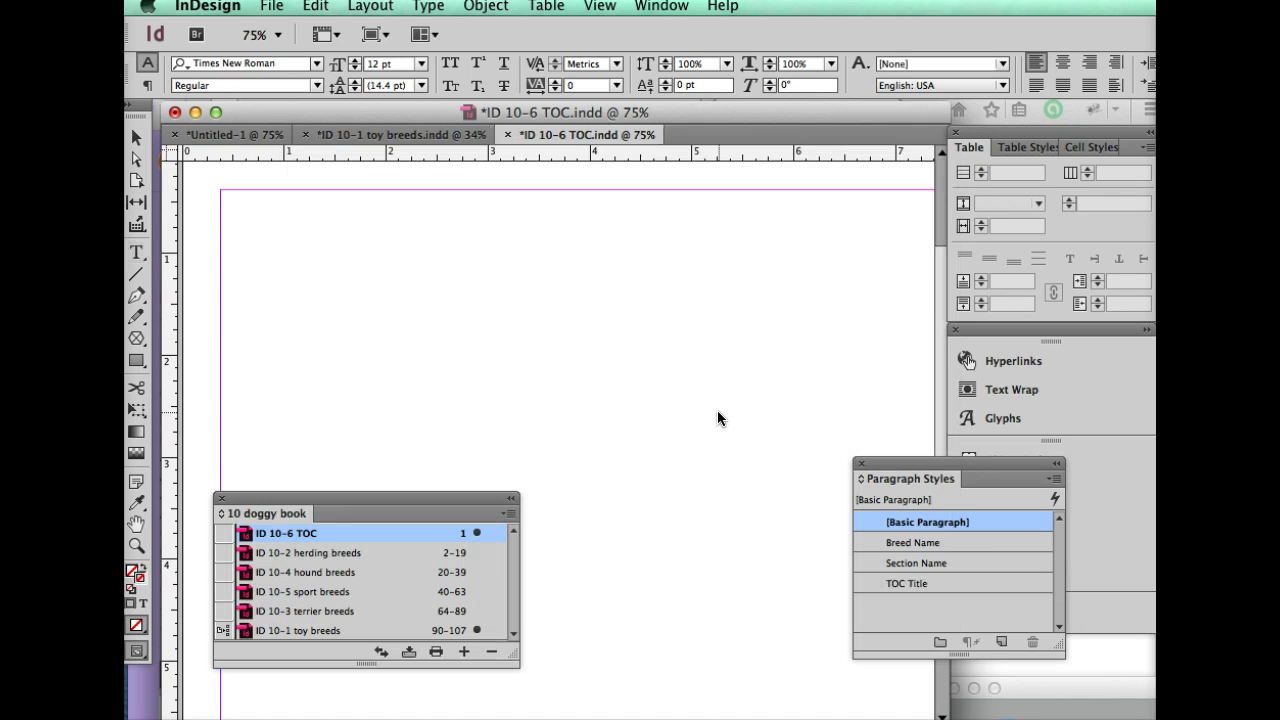
# - Place the generated table of contents on the TOC page in a text frame filling the area within the margins
pyautogui.click(718, 418)
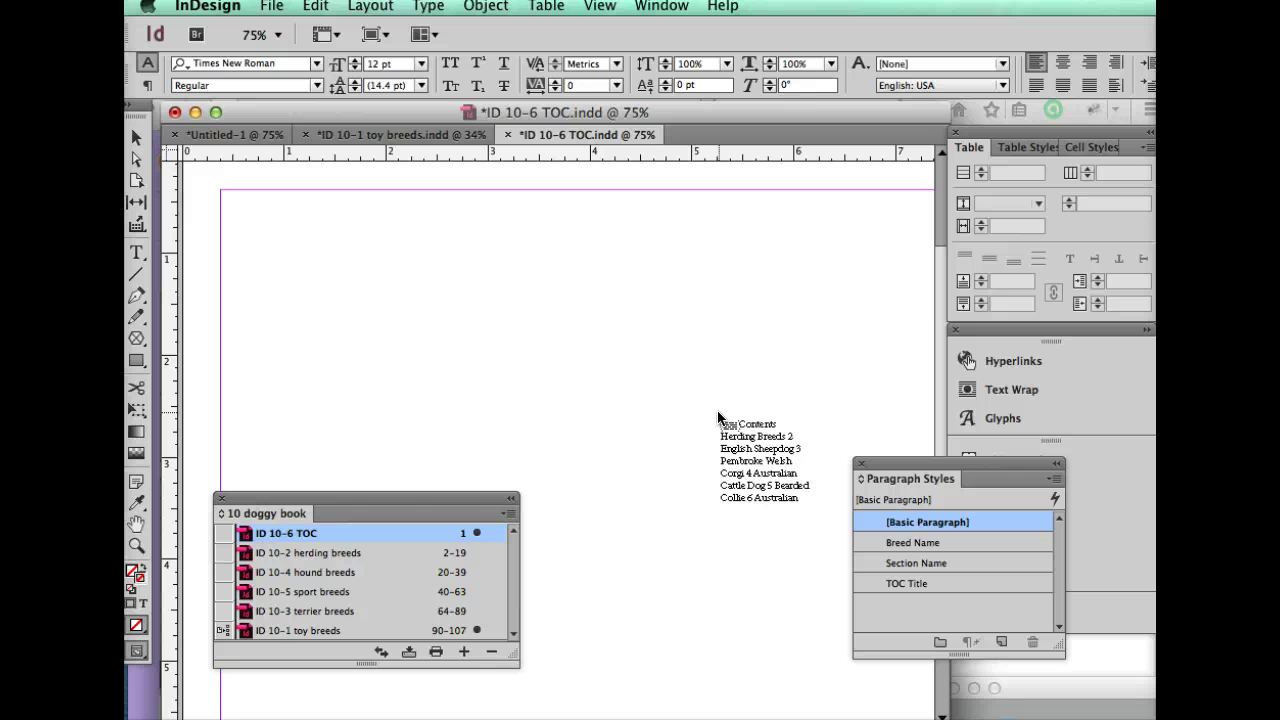
pyautogui.moveTo(718, 418); pyautogui.dragTo(320, 244)
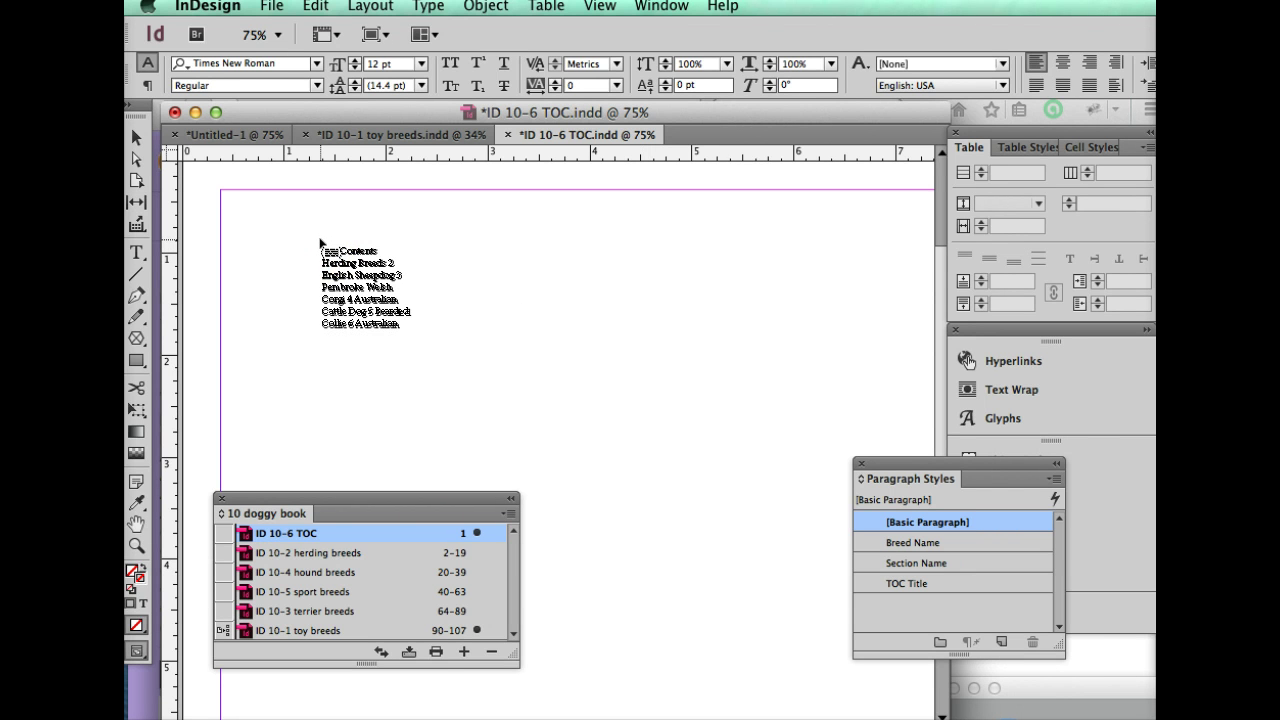
pyautogui.moveTo(320, 242); pyautogui.dragTo(824, 628)
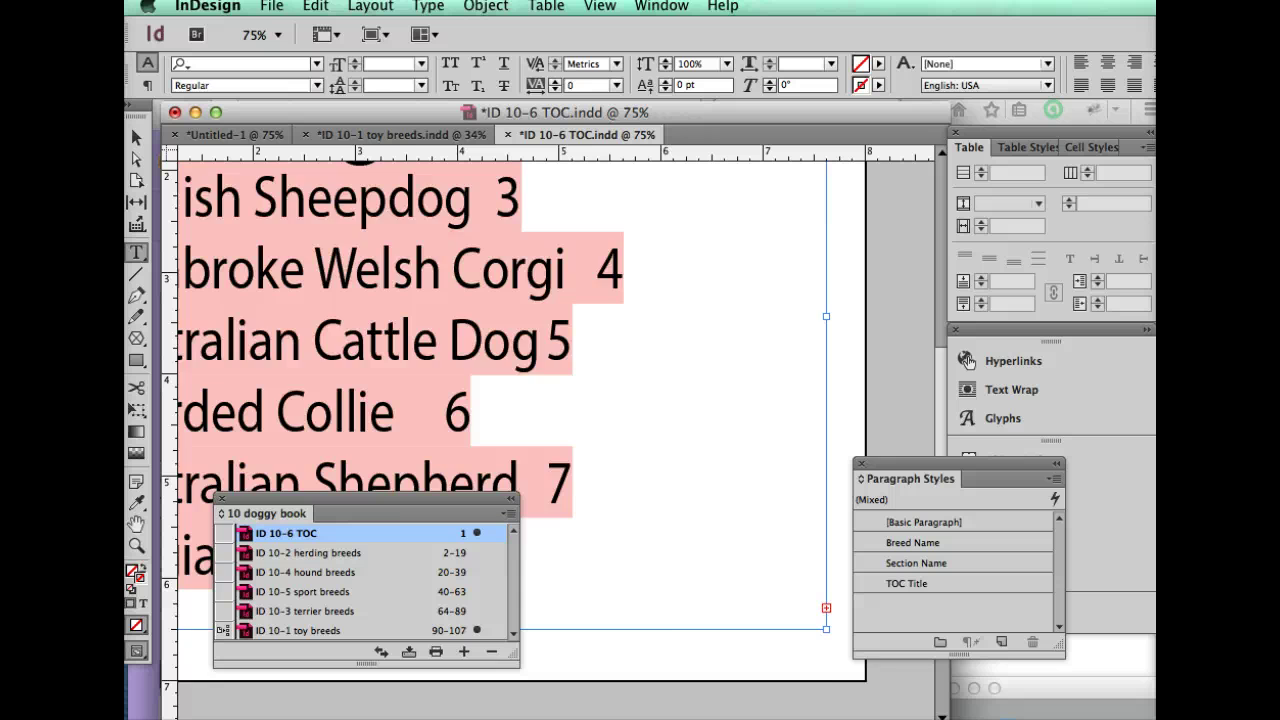
pyautogui.hscroll(-5, 556, 400)
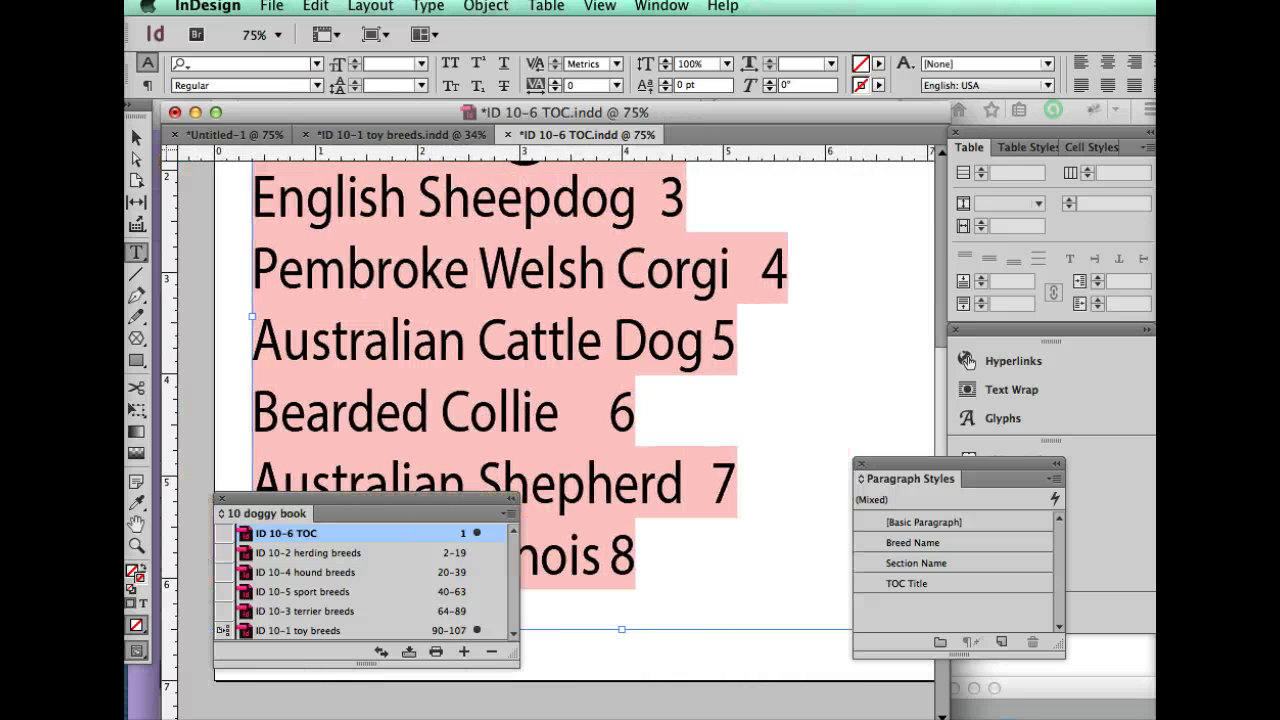
pyautogui.scroll(5, 769, 517)
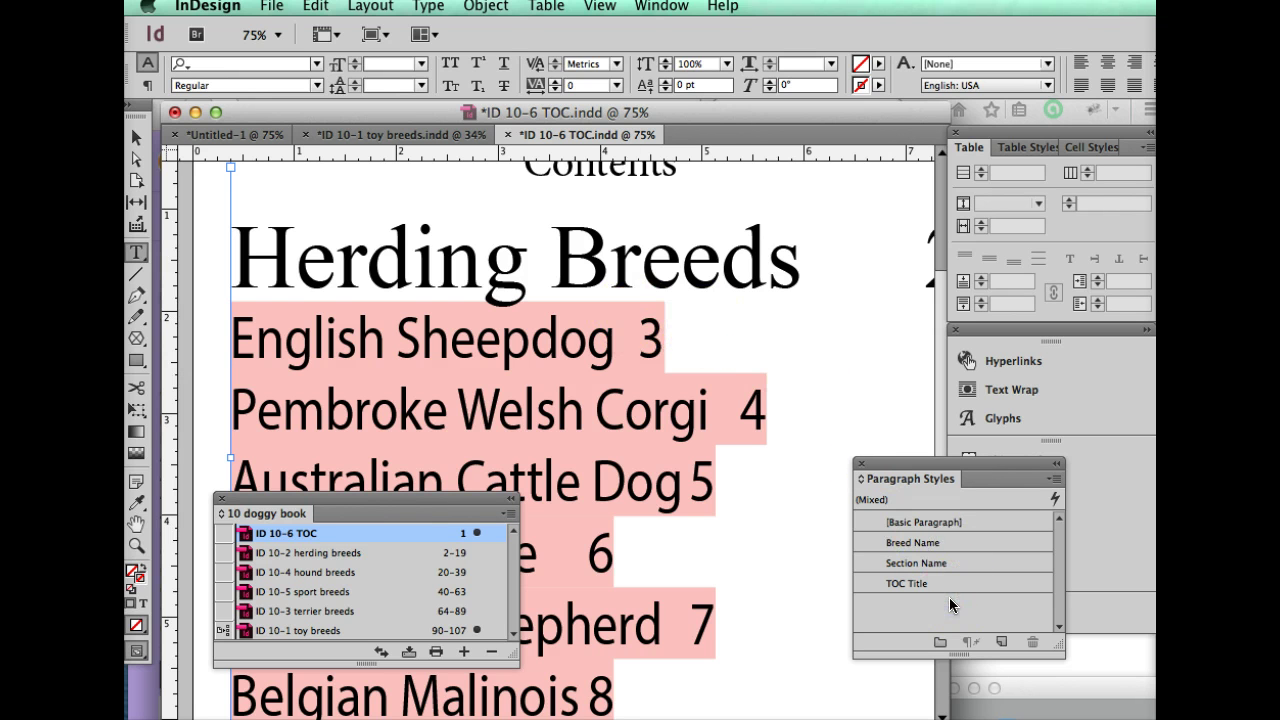
# - Create a new paragraph style named TOC Section, based on the Section Name style of the Herding Breeds line
pyautogui.click(480, 261)
pyautogui.click(479, 264)
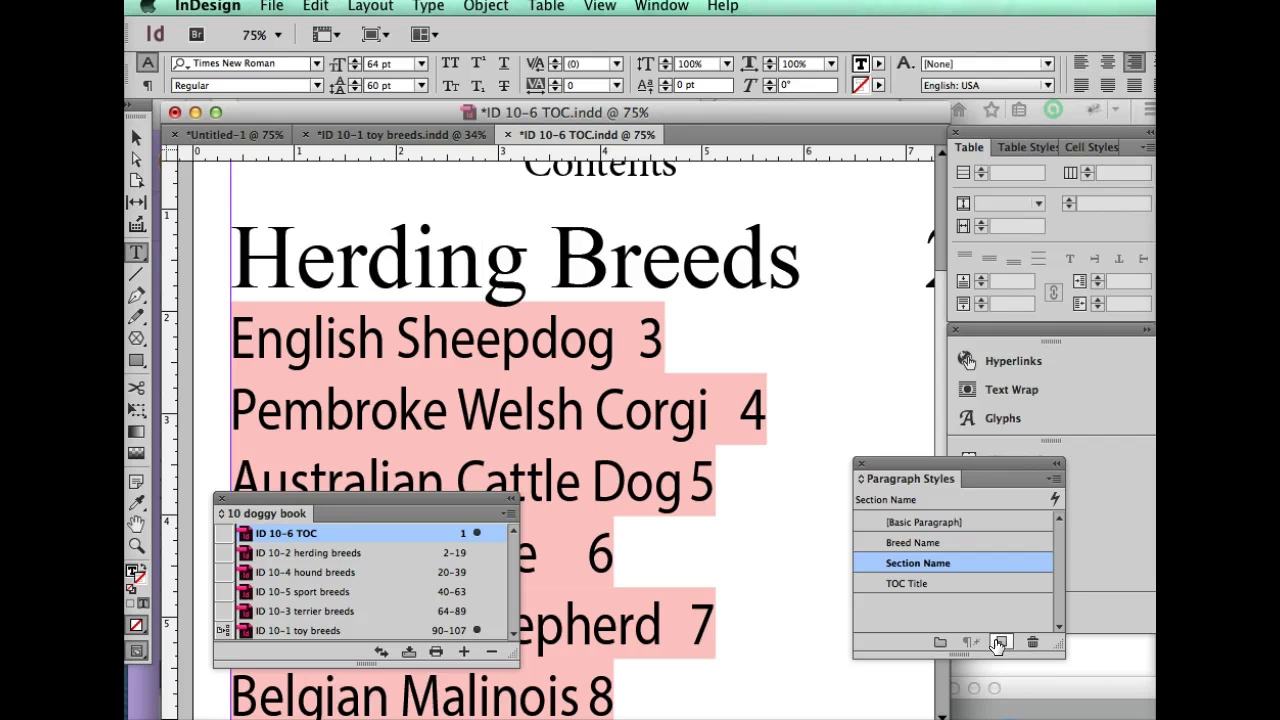
pyautogui.click(1054, 479)
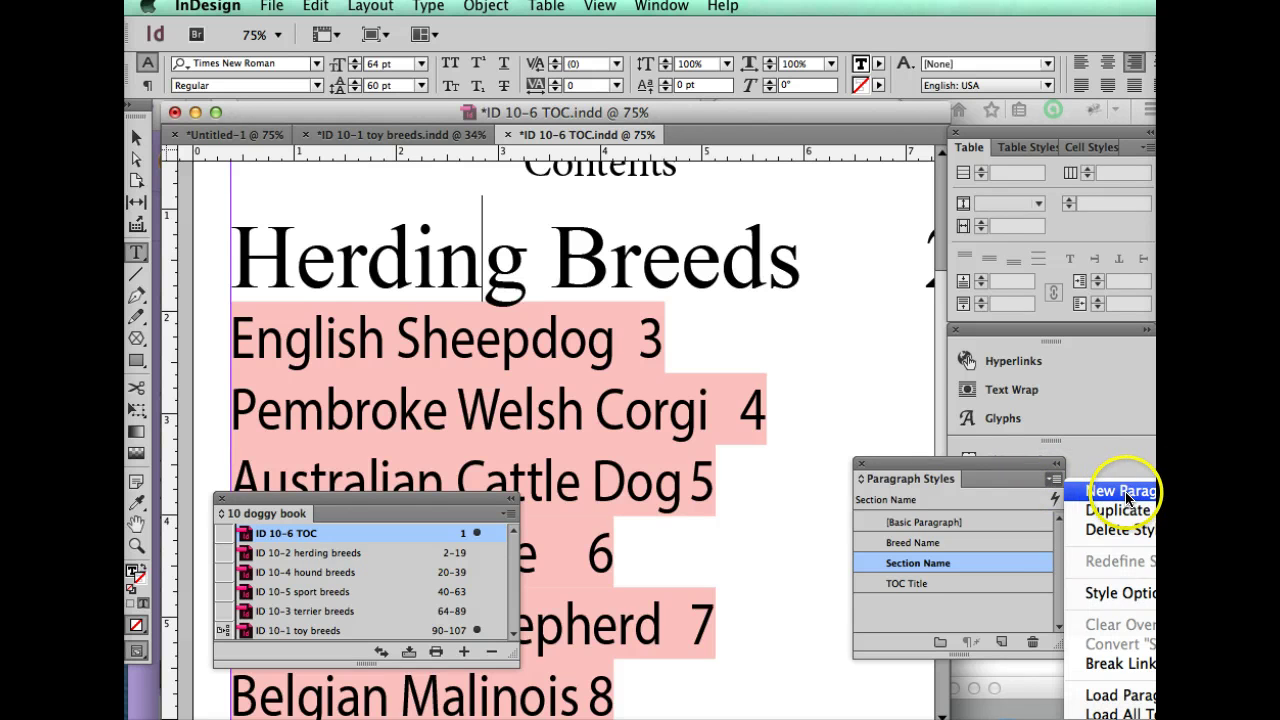
pyautogui.click(966, 463)
pyautogui.moveTo(968, 466); pyautogui.dragTo(848, 273)
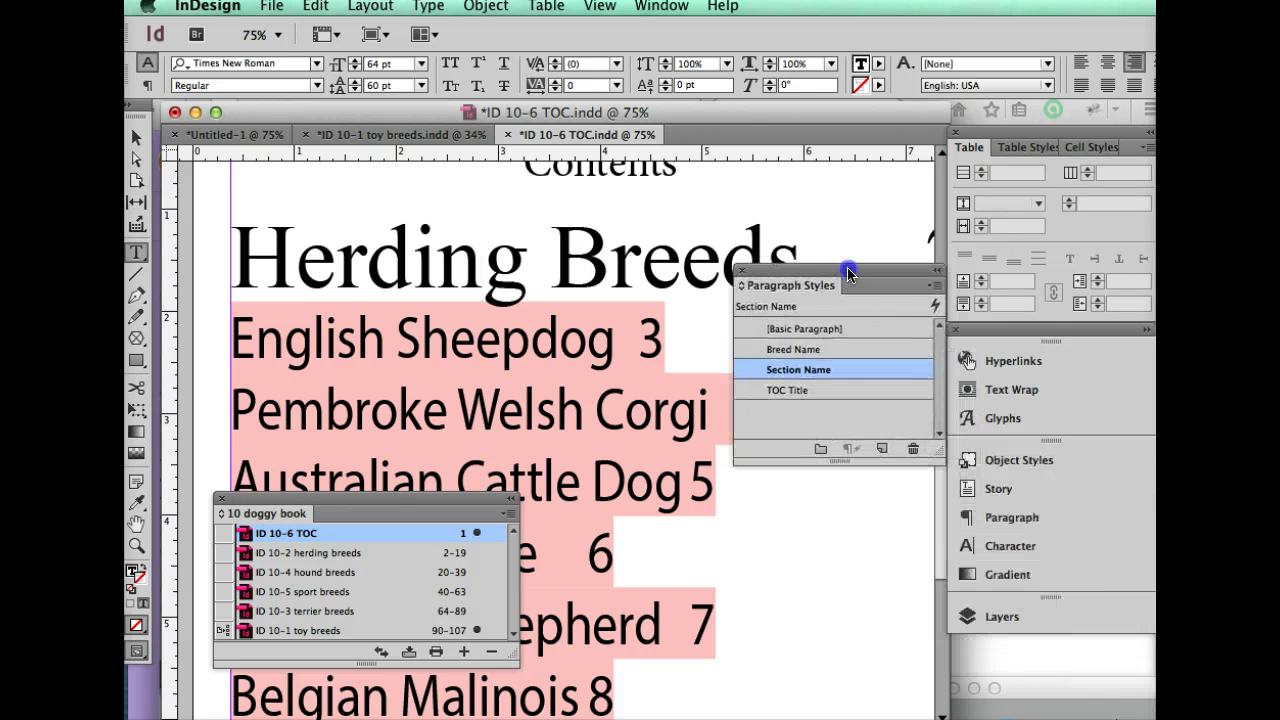
pyautogui.click(932, 285)
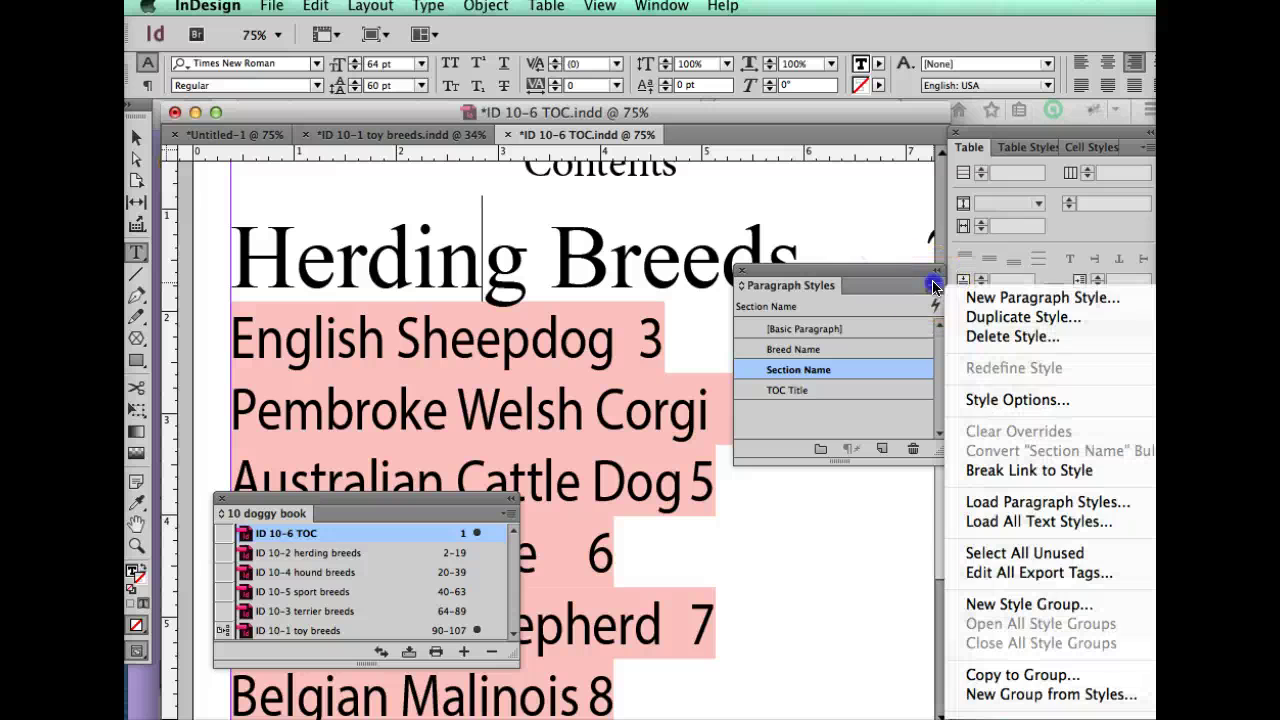
pyautogui.click(1012, 298)
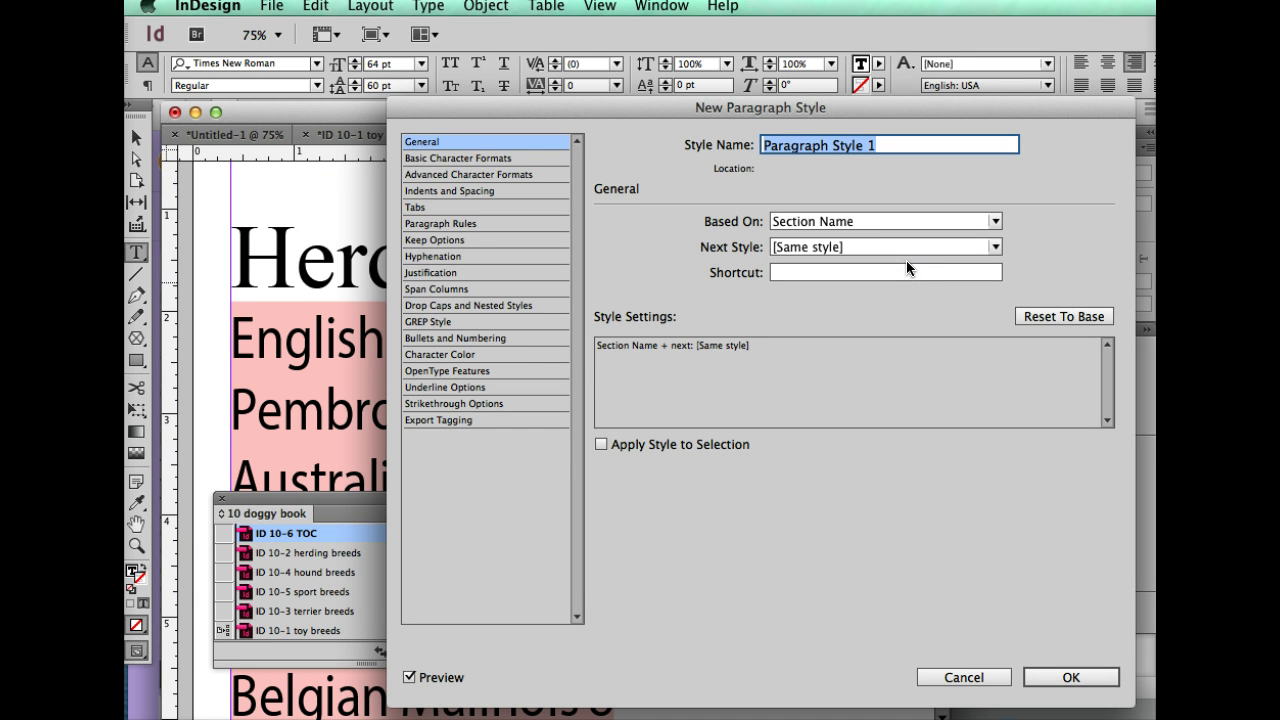
pyautogui.write('TOC ')
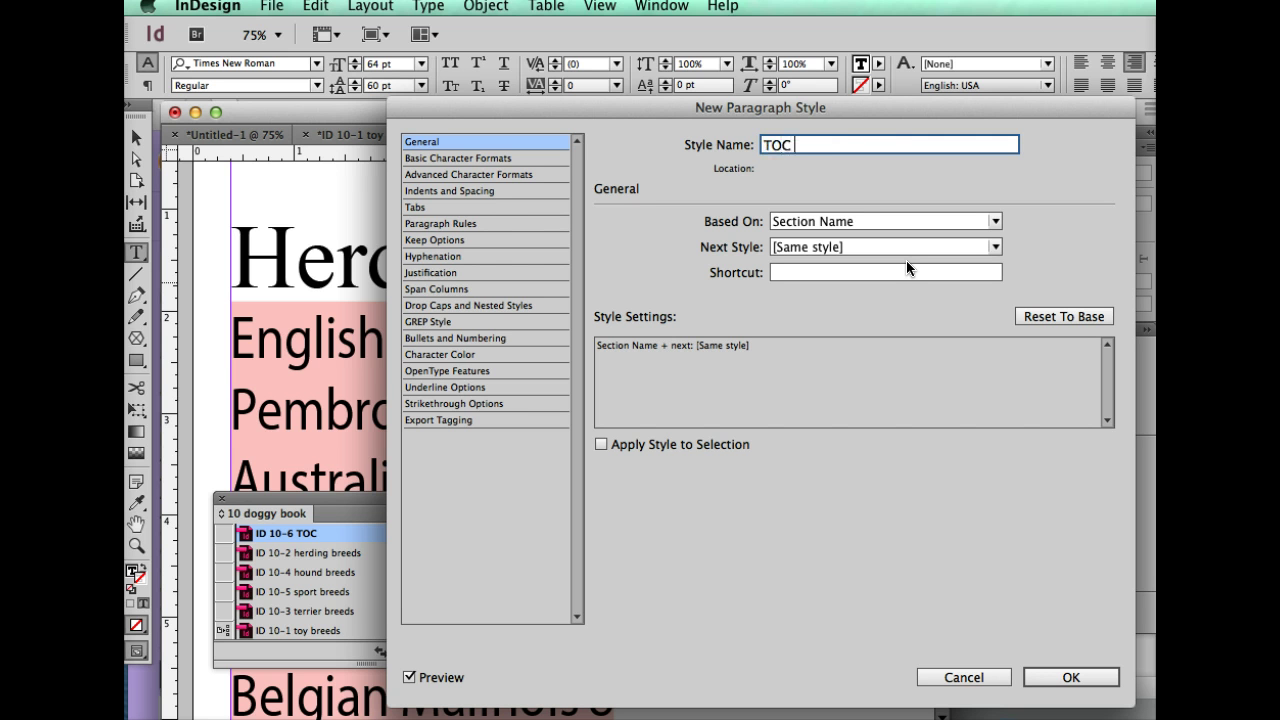
pyautogui.write('Section')
# - Set the TOC Section style's basic character formats to Bold font style and 14 pt size
pyautogui.click(491, 152)
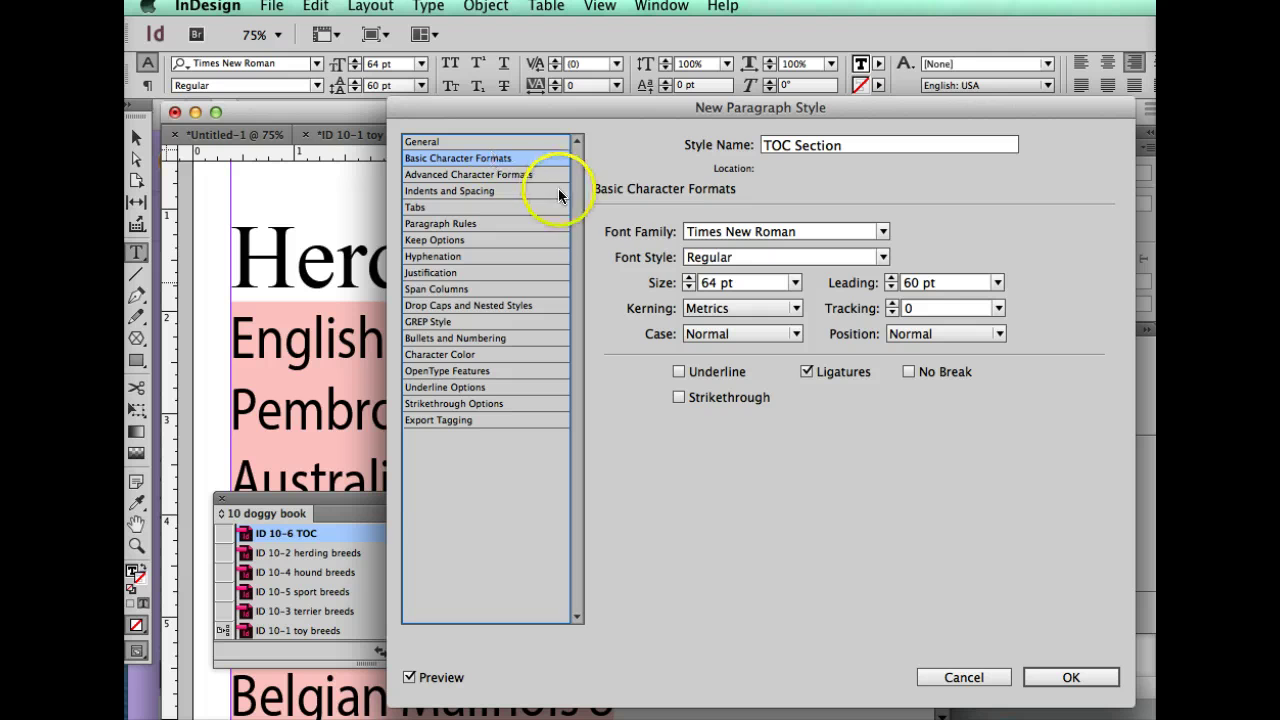
pyautogui.press('Tab')
pyautogui.click(722, 258)
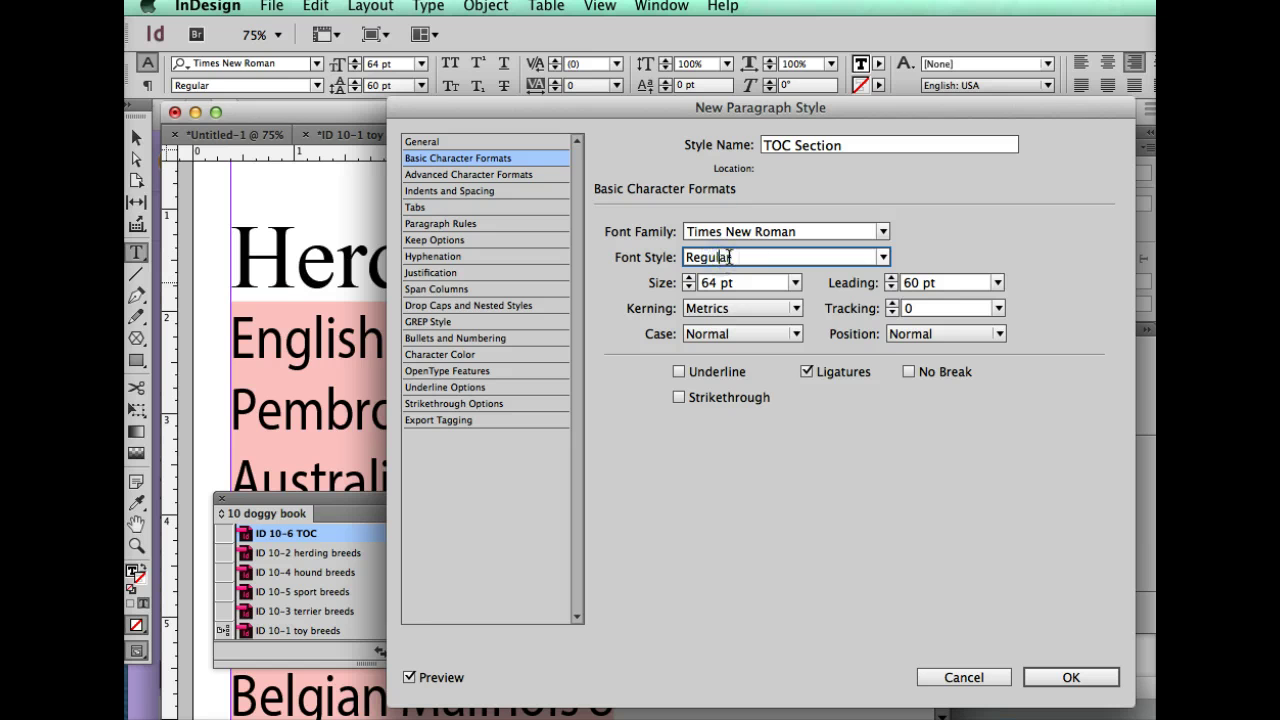
pyautogui.click(884, 258)
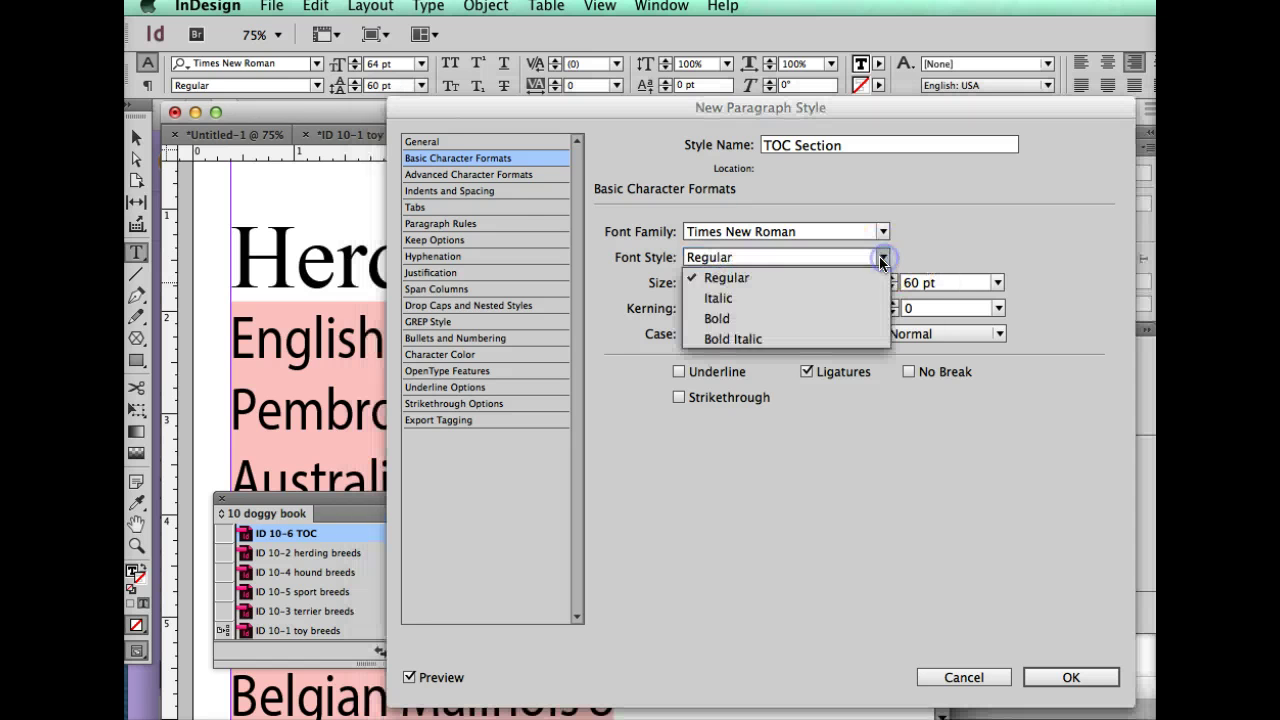
pyautogui.click(743, 311)
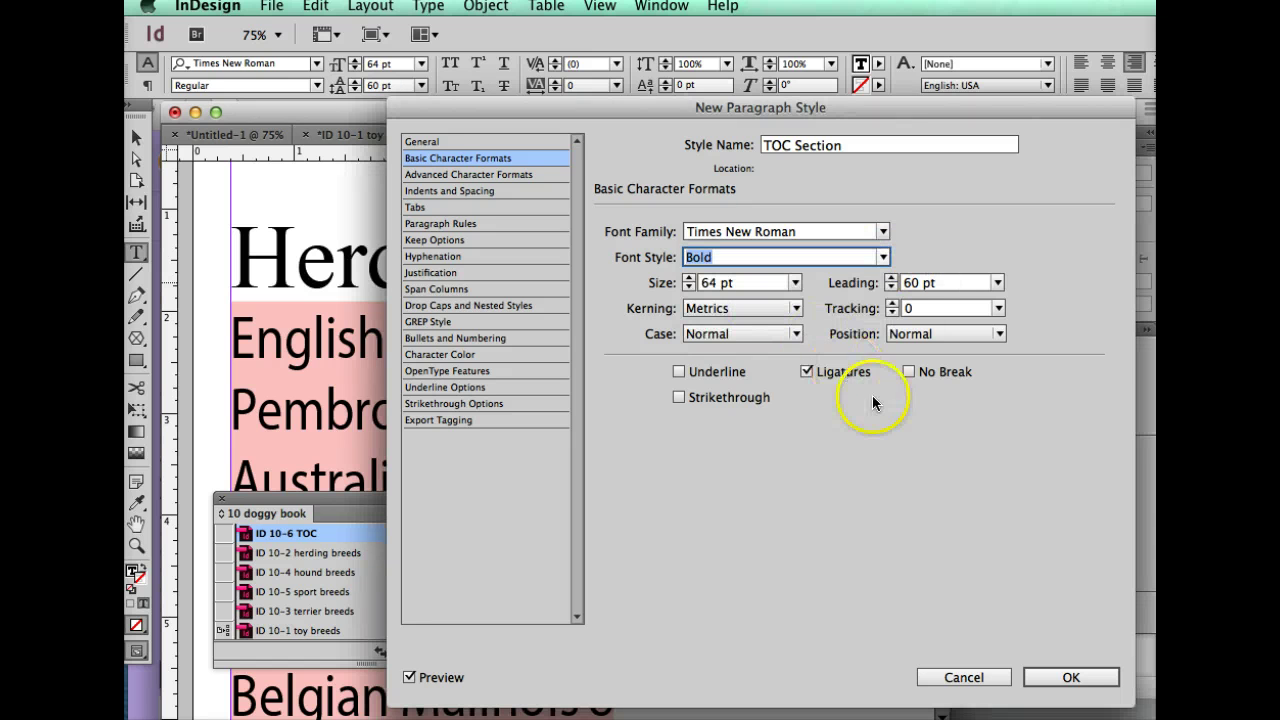
pyautogui.click(795, 284)
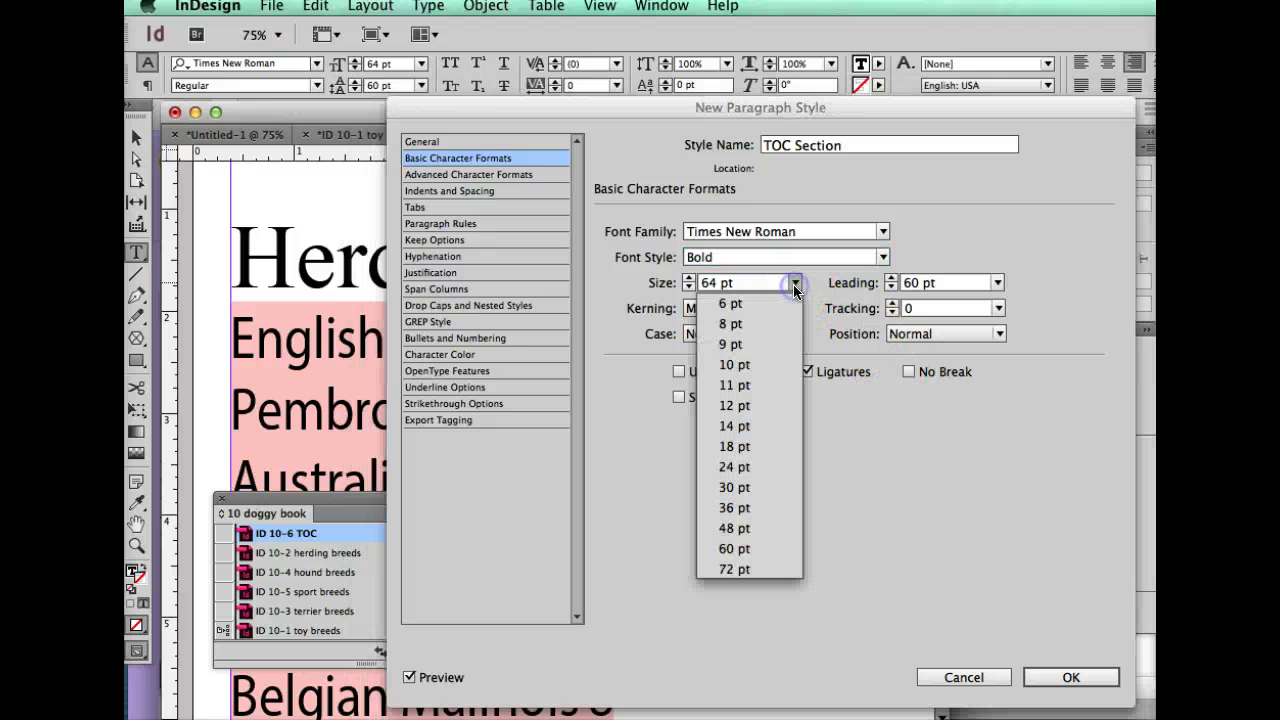
pyautogui.click(736, 426)
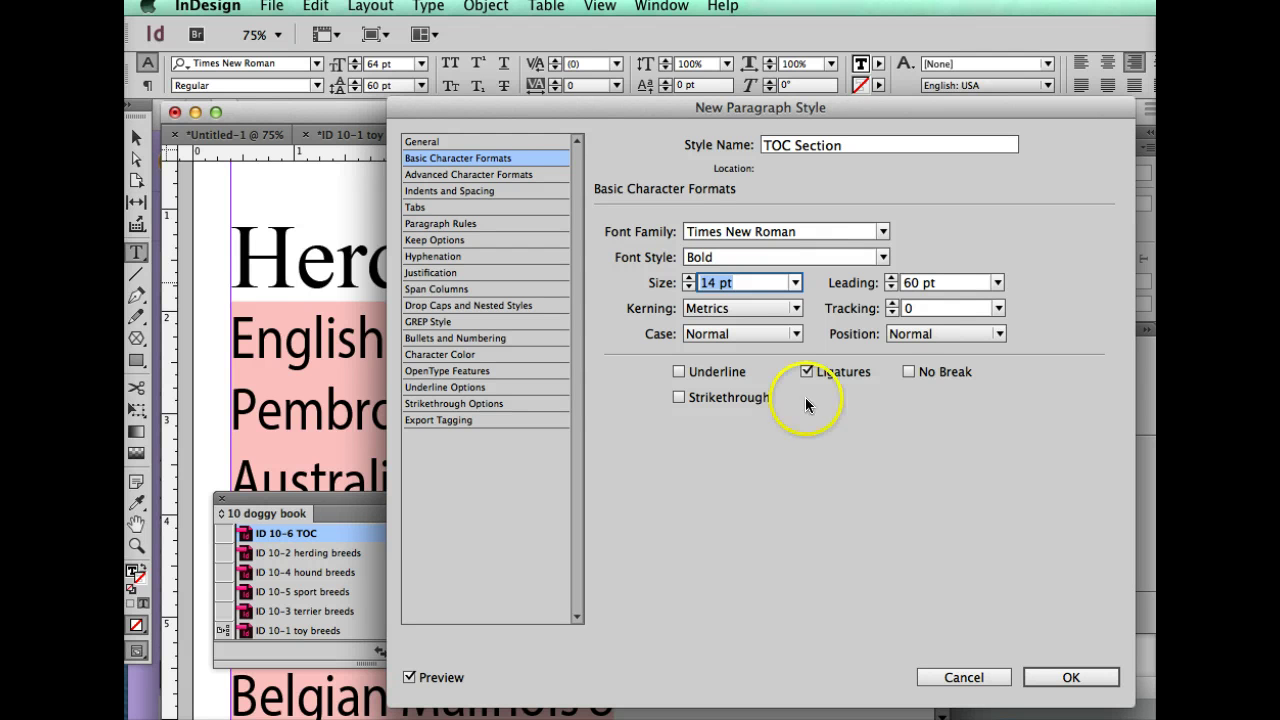
# - Set the TOC Section style's leading to 24 pt and save the new style
pyautogui.click(997, 282)
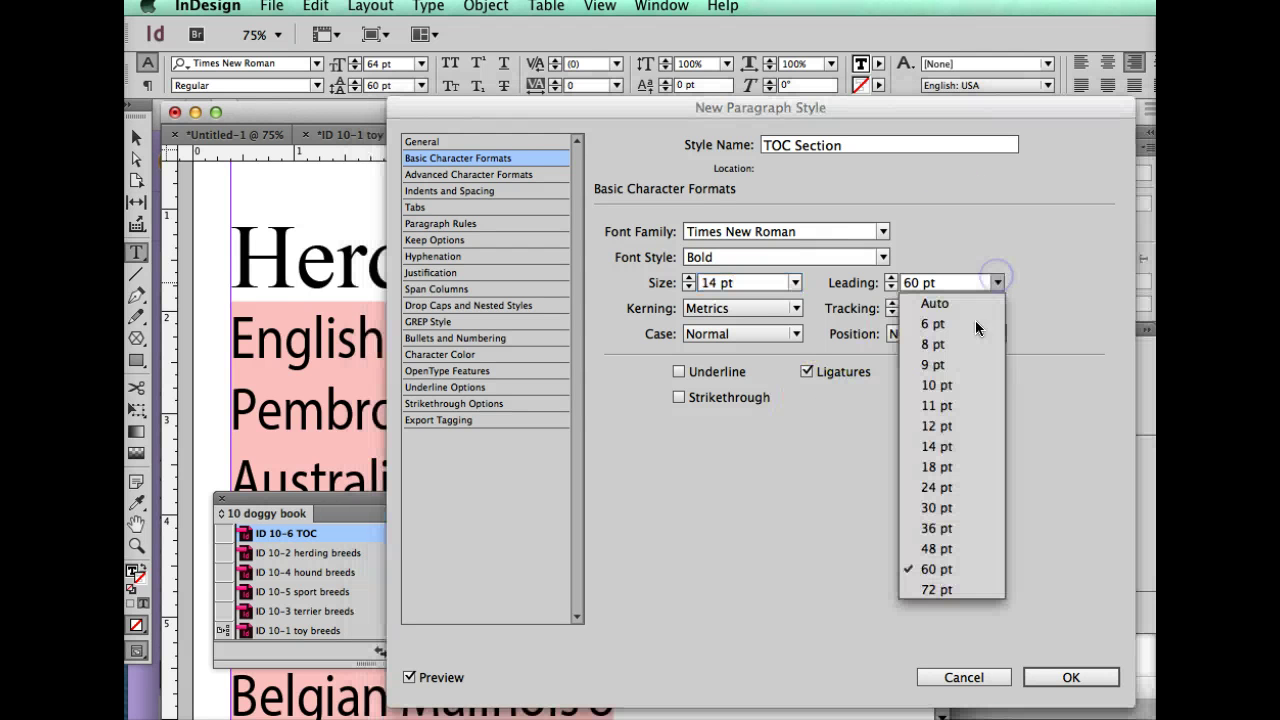
pyautogui.click(937, 488)
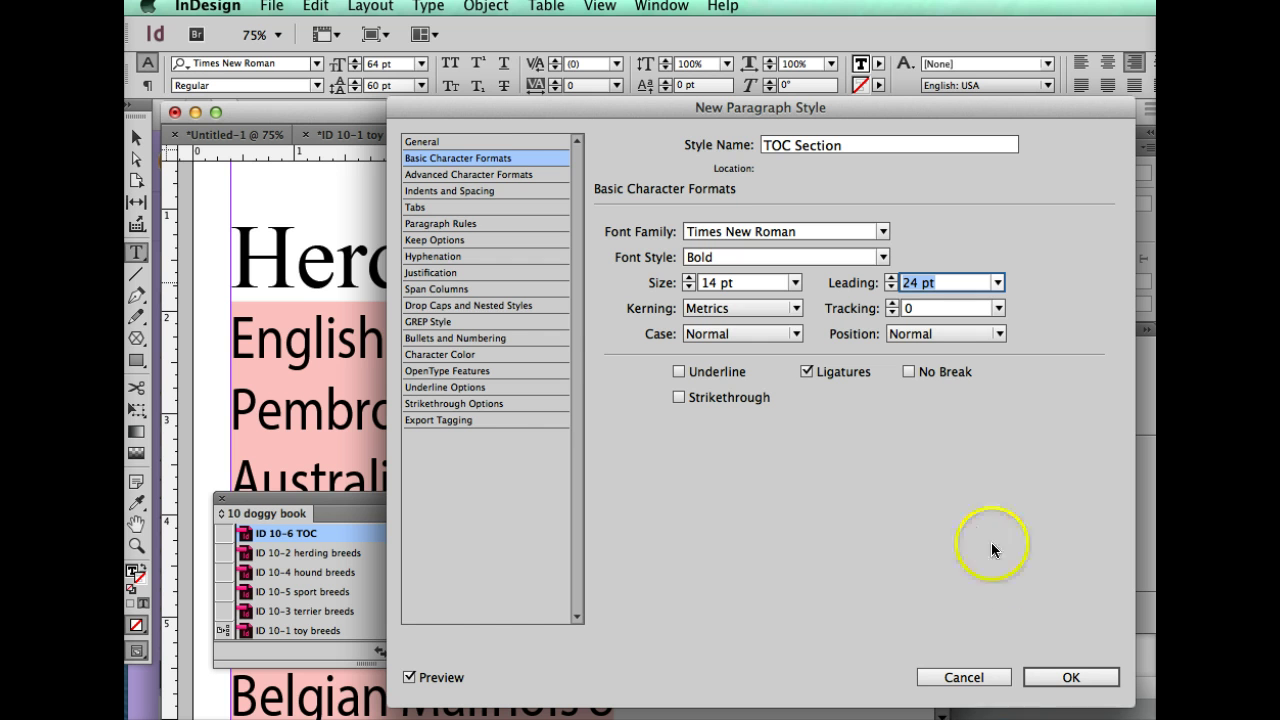
pyautogui.click(1063, 677)
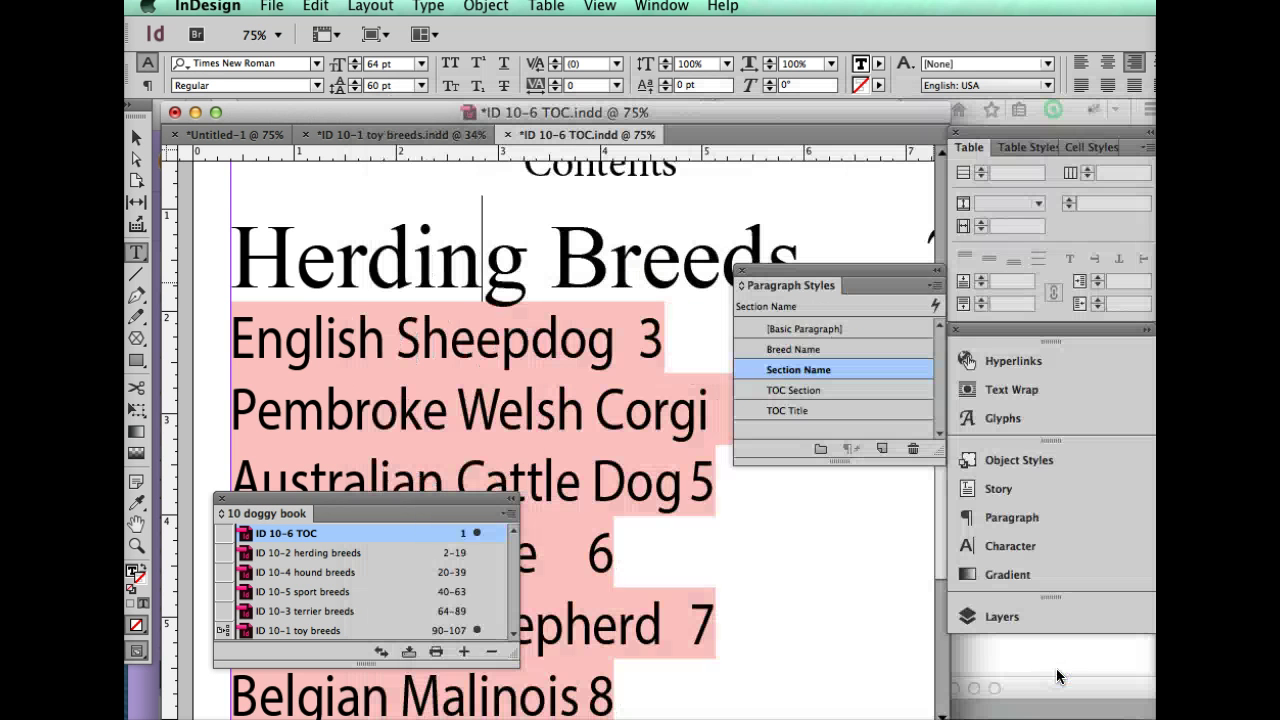
pyautogui.click(786, 440)
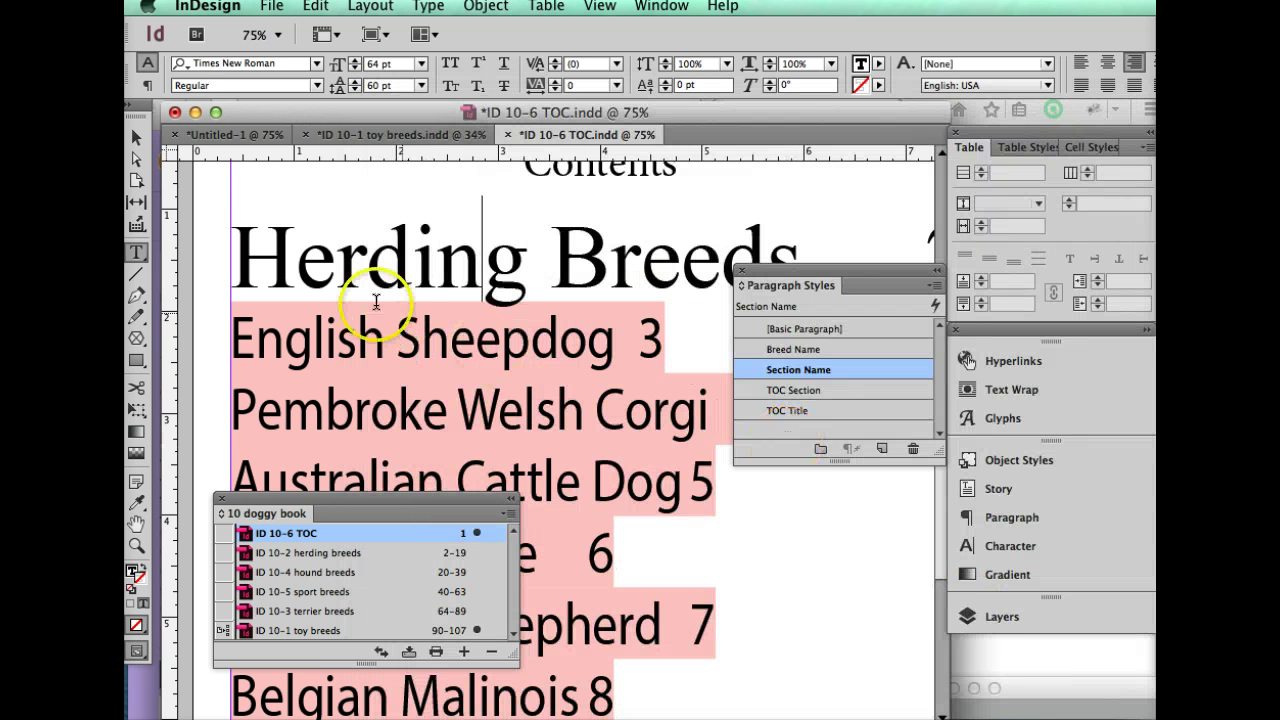
# - Create a new paragraph style named TOC Breed, based on the Breed Name style of the English Sheepdog line
pyautogui.click(352, 345)
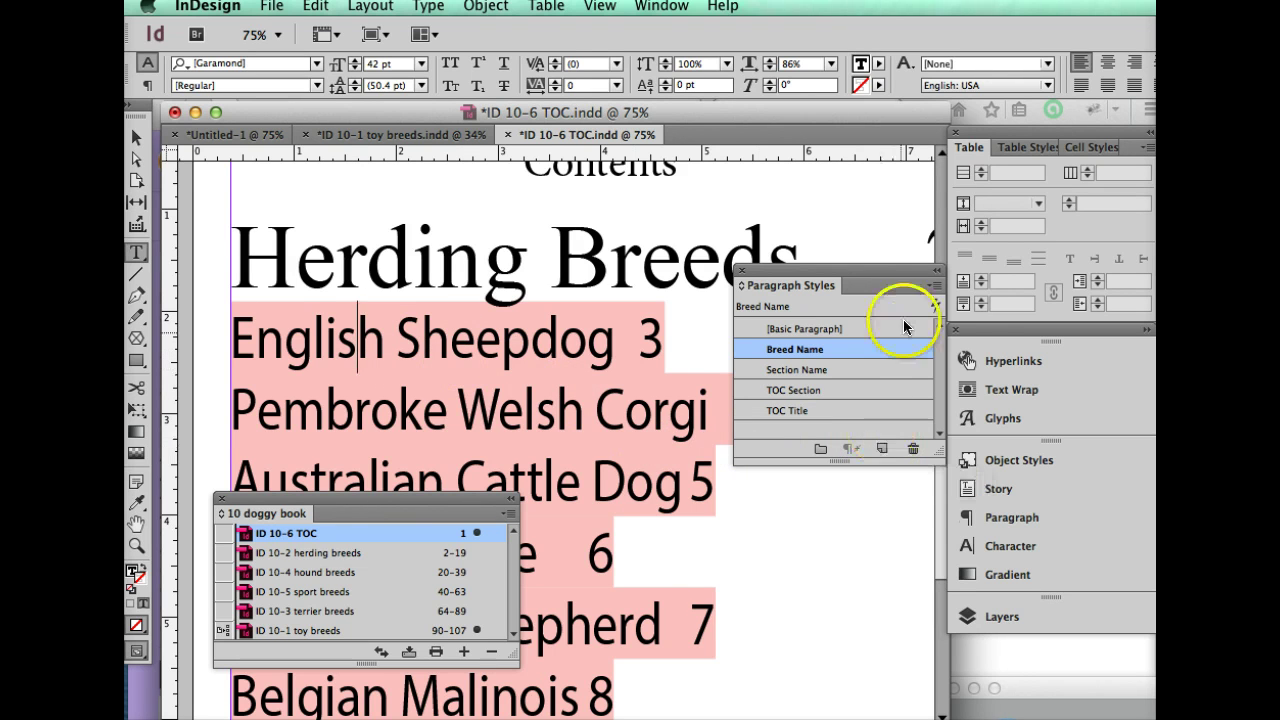
pyautogui.click(932, 287)
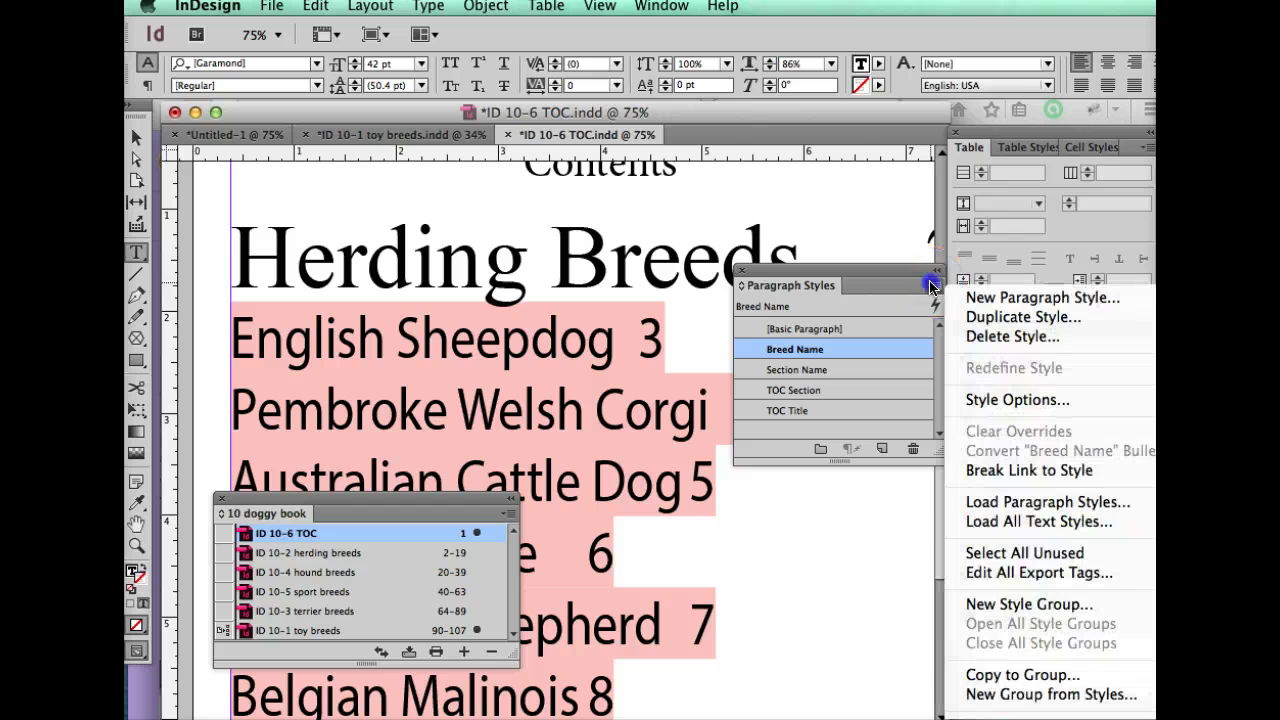
pyautogui.click(988, 298)
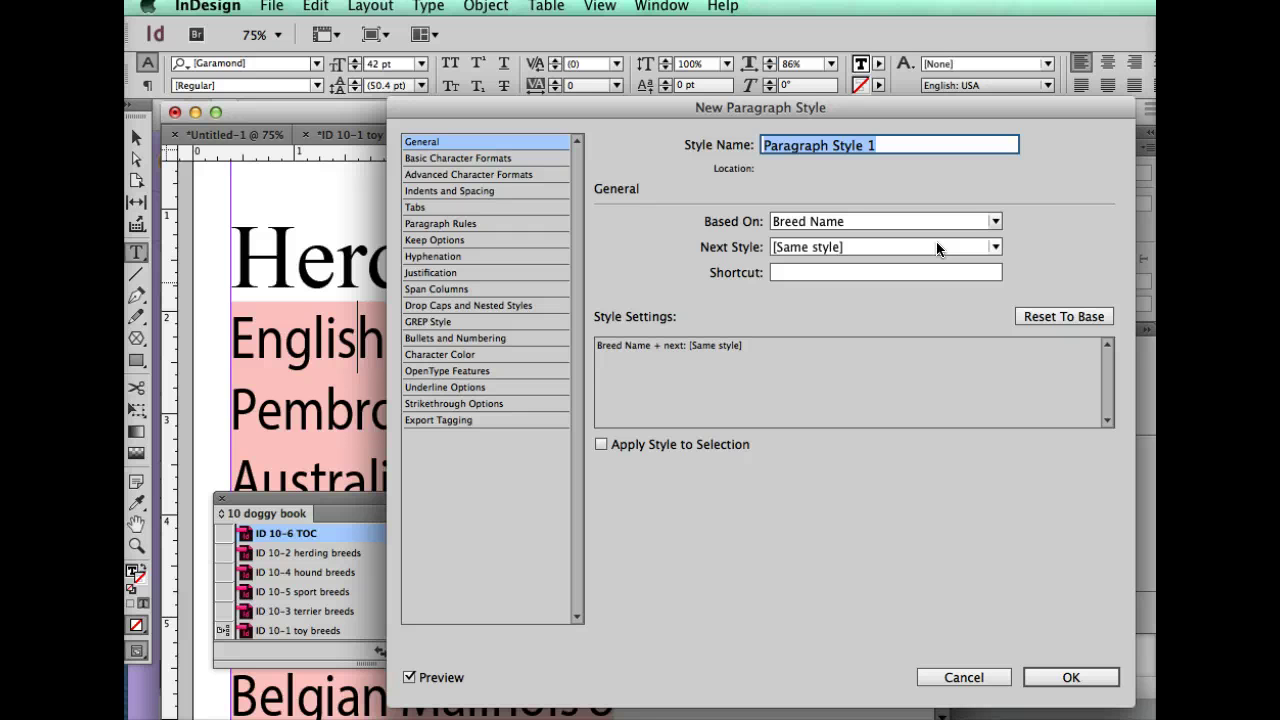
pyautogui.write('TOC B')
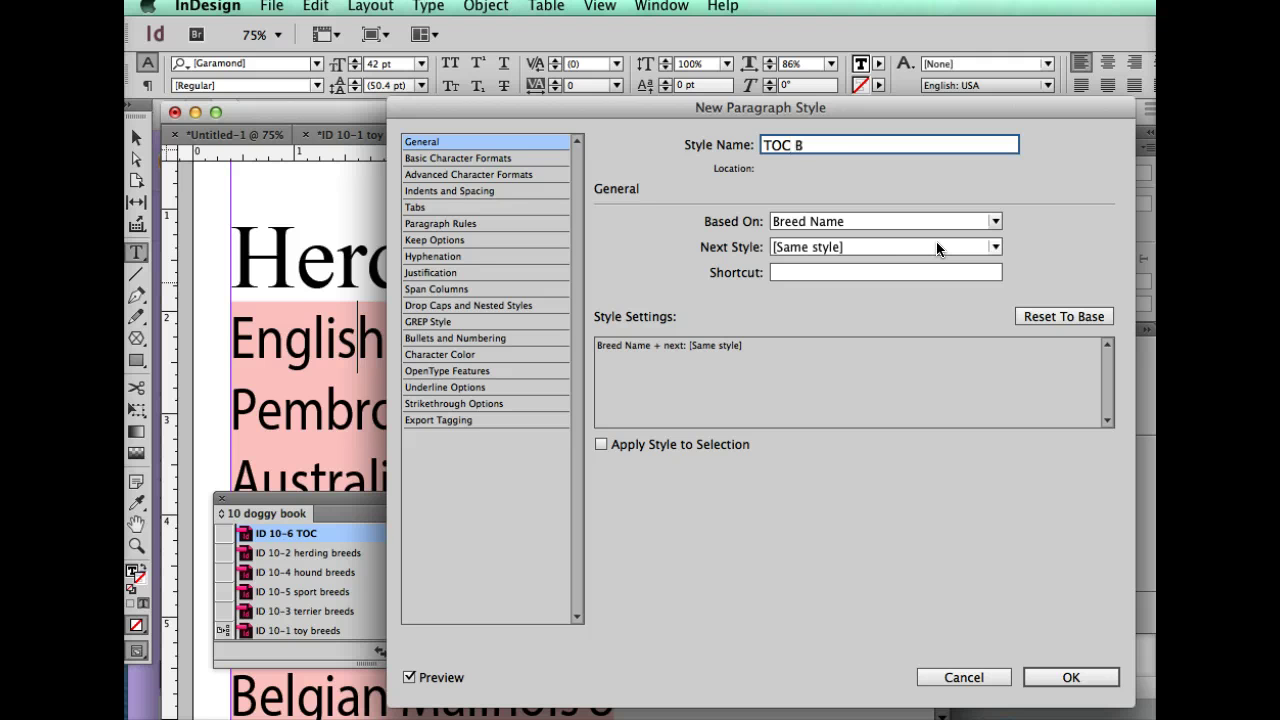
pyautogui.write('reed')
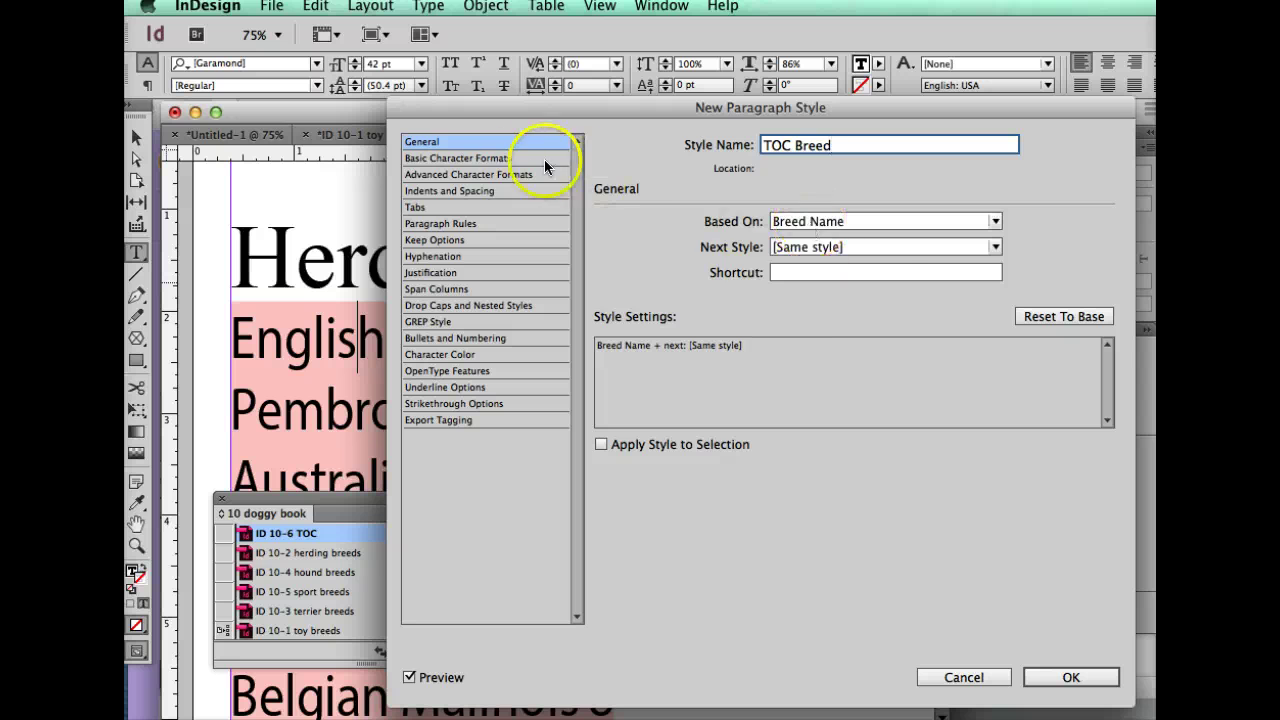
# - Set the TOC Breed style's size to 10 pt and leading to 6 pt, and save the new style
pyautogui.click(510, 160)
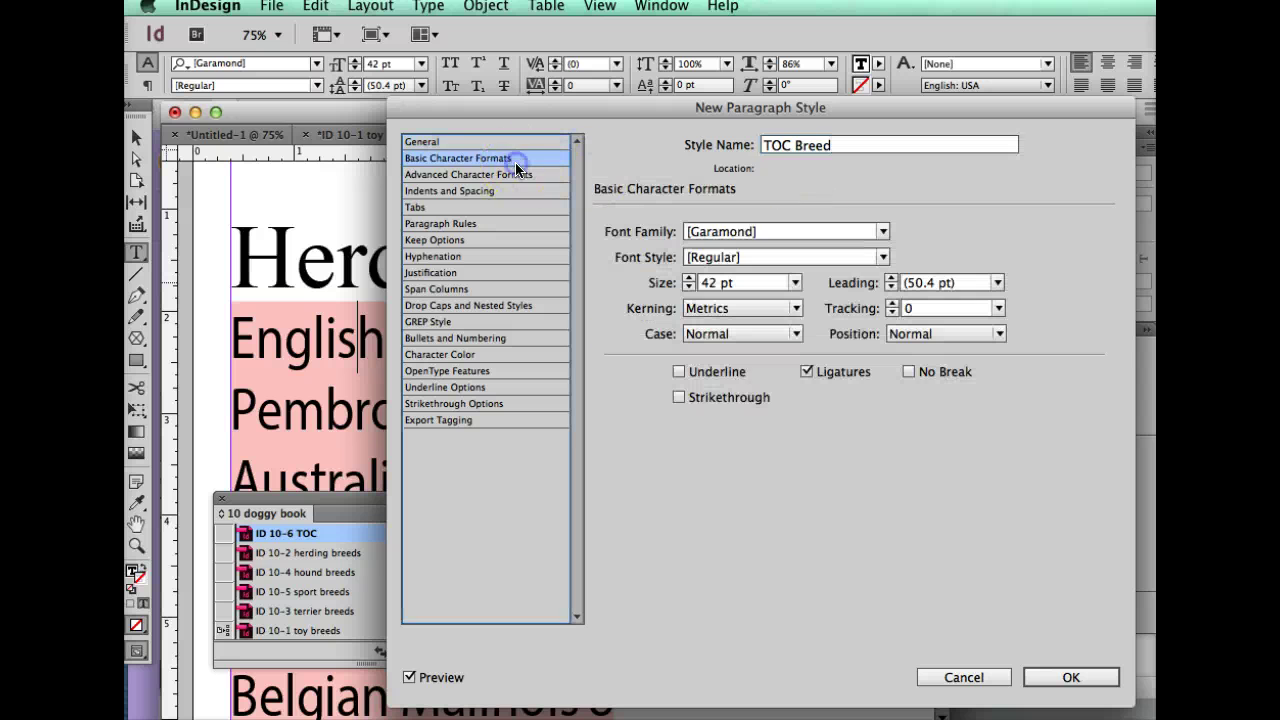
pyautogui.click(753, 283)
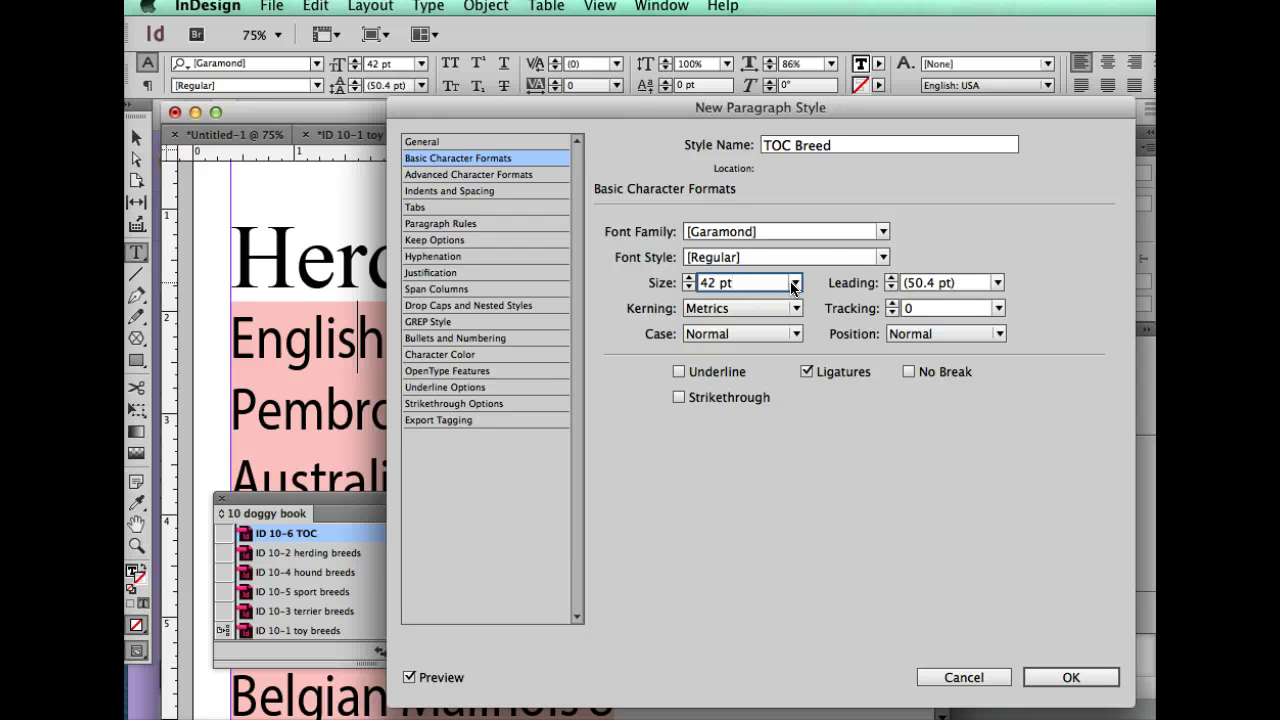
pyautogui.click(794, 284)
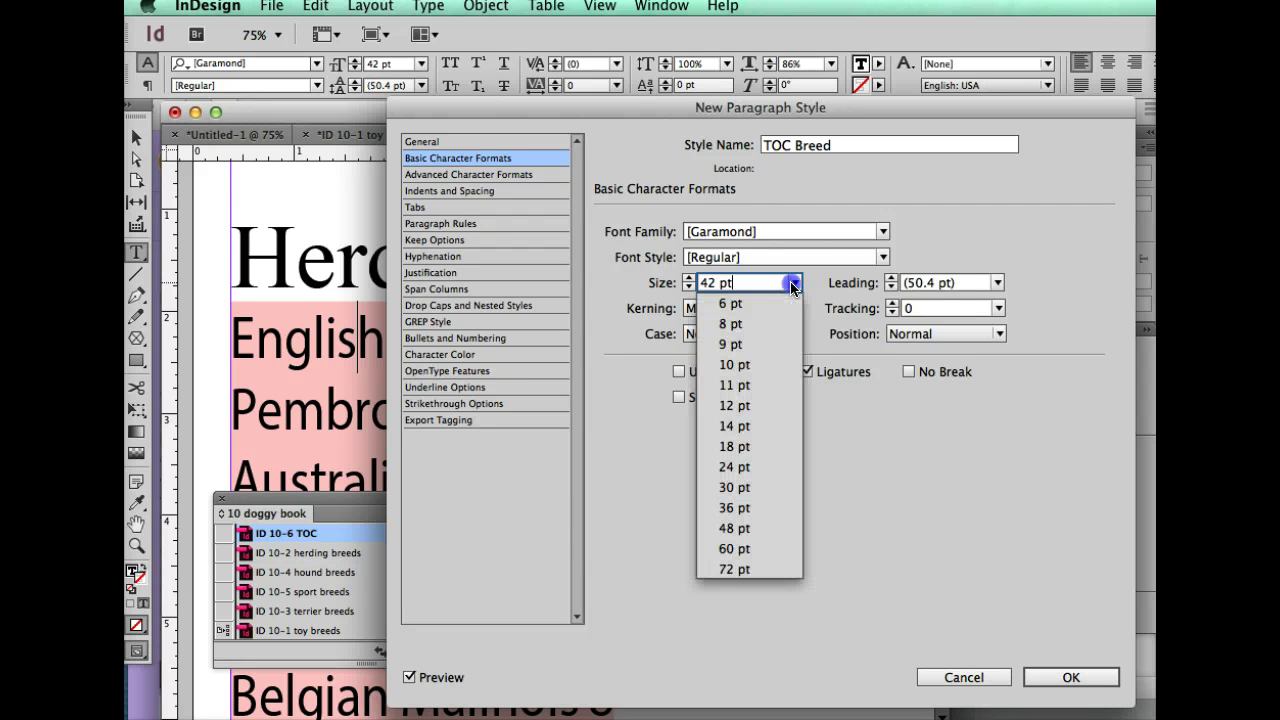
pyautogui.click(734, 365)
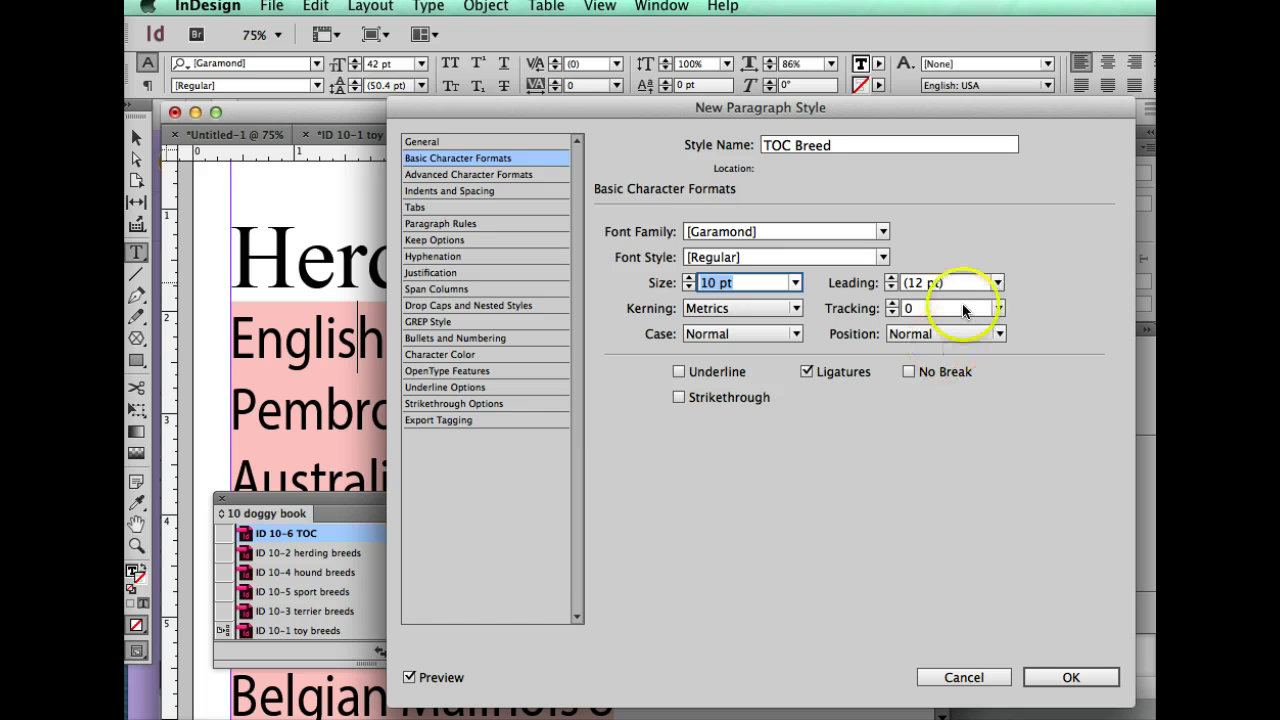
pyautogui.click(996, 283)
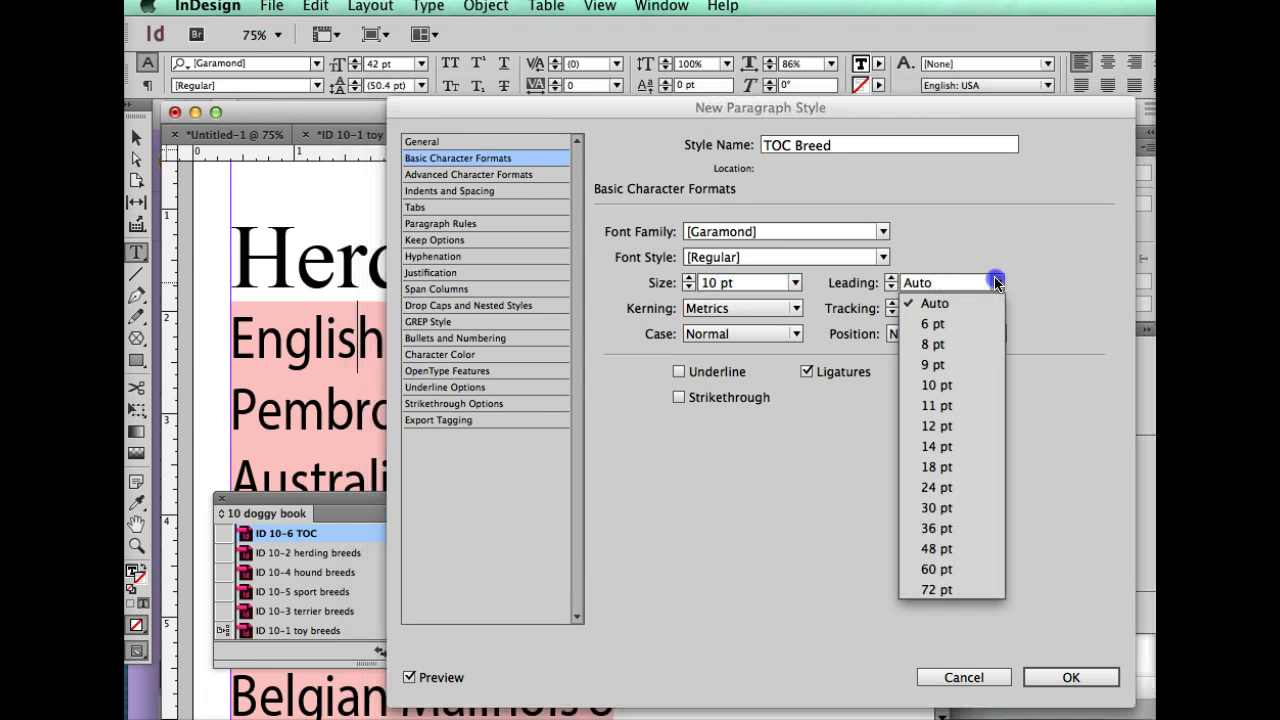
pyautogui.click(940, 325)
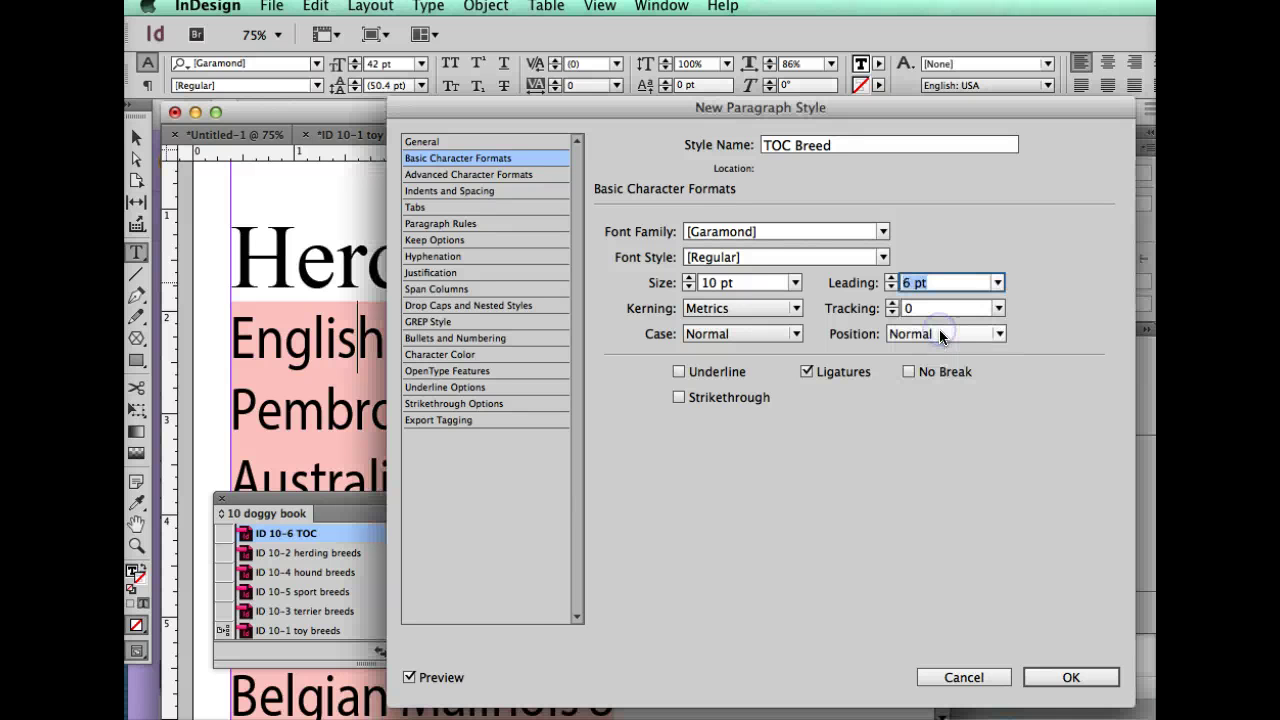
pyautogui.click(1068, 679)
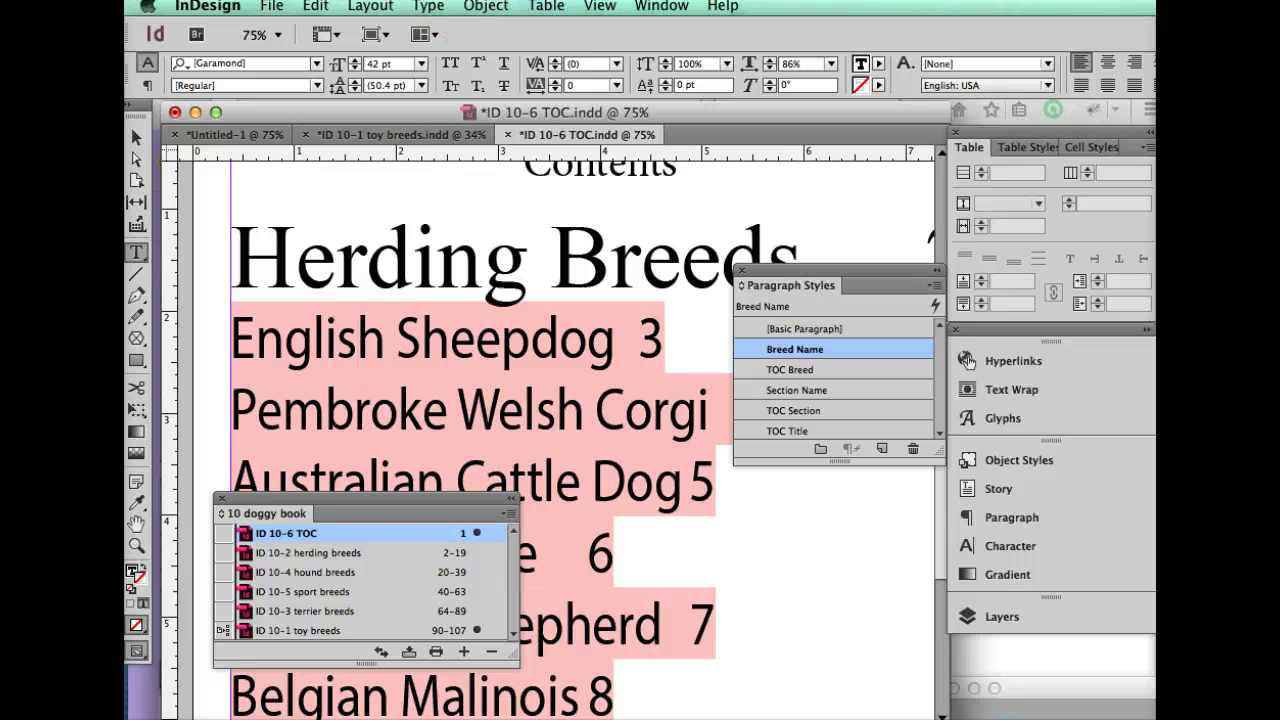
# - In the table of contents settings, assign TOC Section as the entry style for Section Name
pyautogui.click(428, 6)
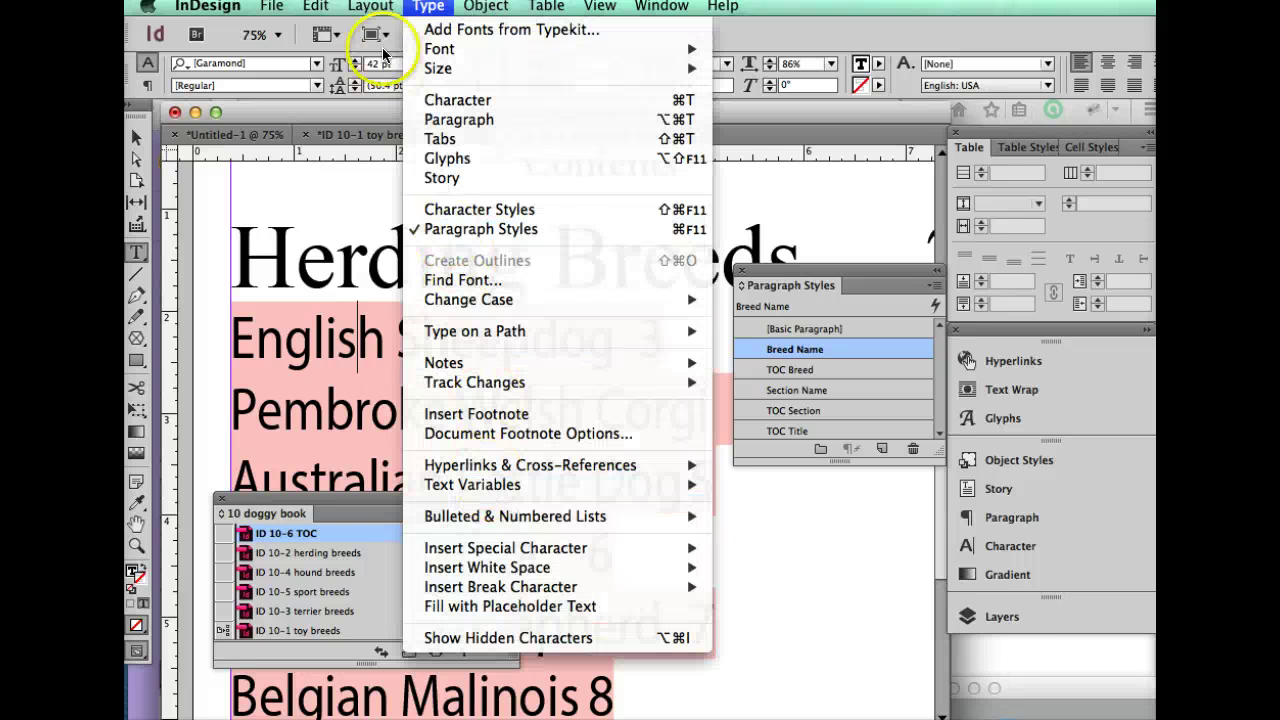
pyautogui.moveTo(370, 6)
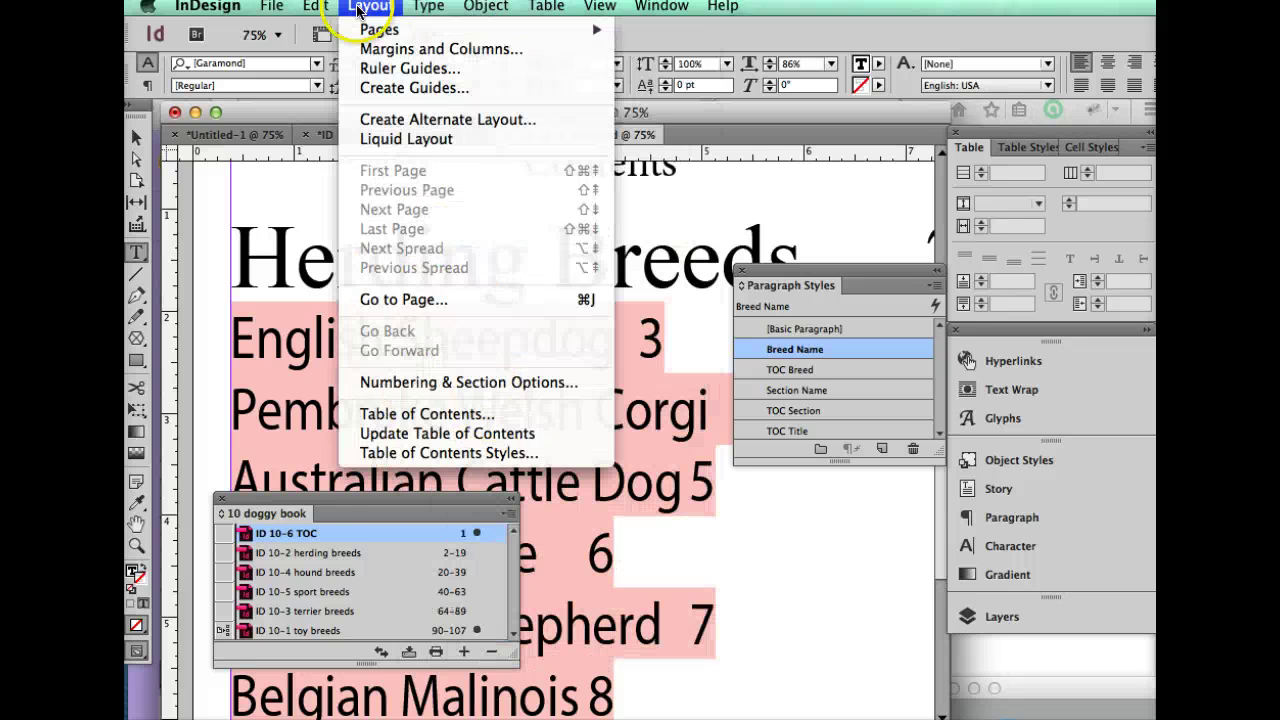
pyautogui.click(406, 413)
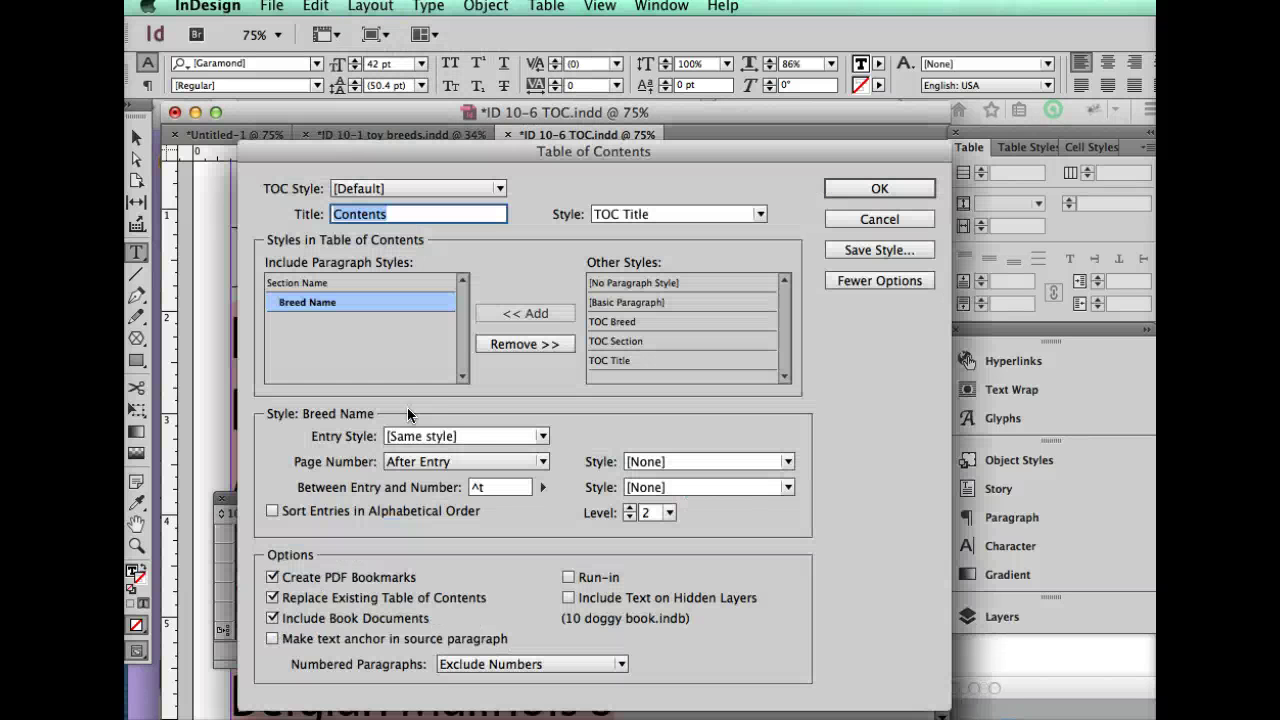
pyautogui.click(488, 152)
pyautogui.moveTo(491, 156); pyautogui.dragTo(473, 146)
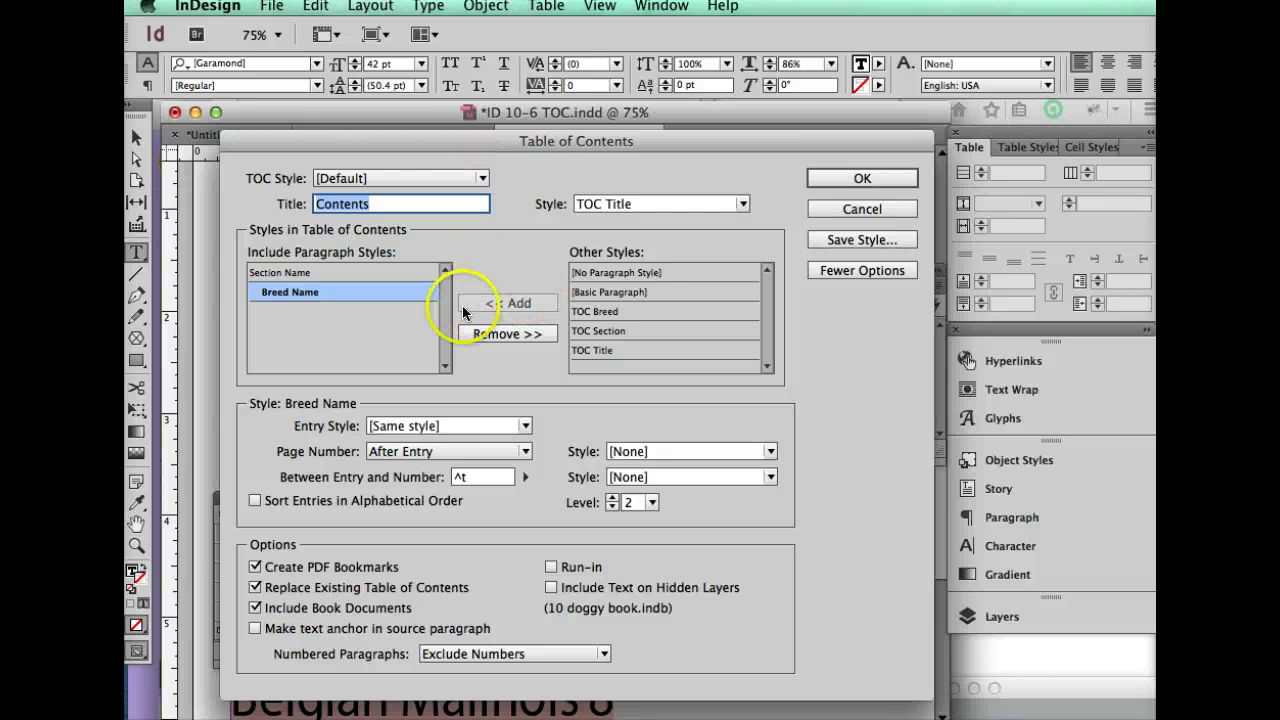
pyautogui.click(294, 274)
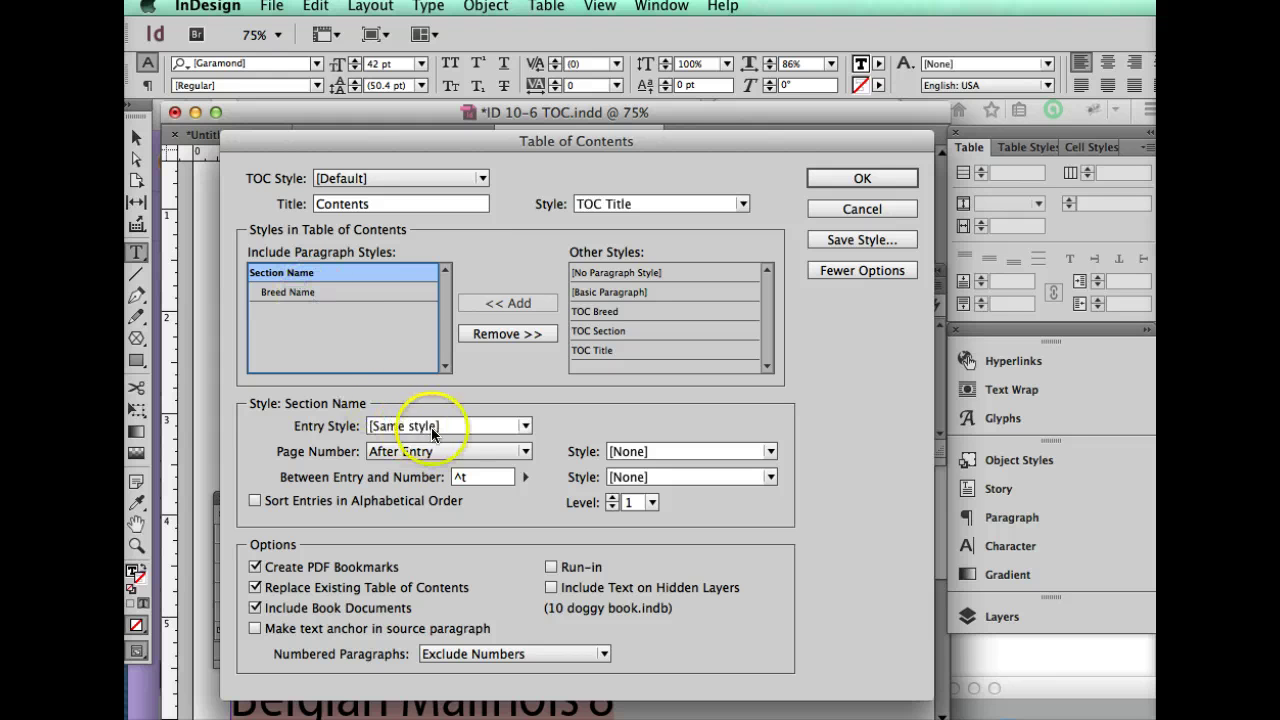
pyautogui.click(523, 427)
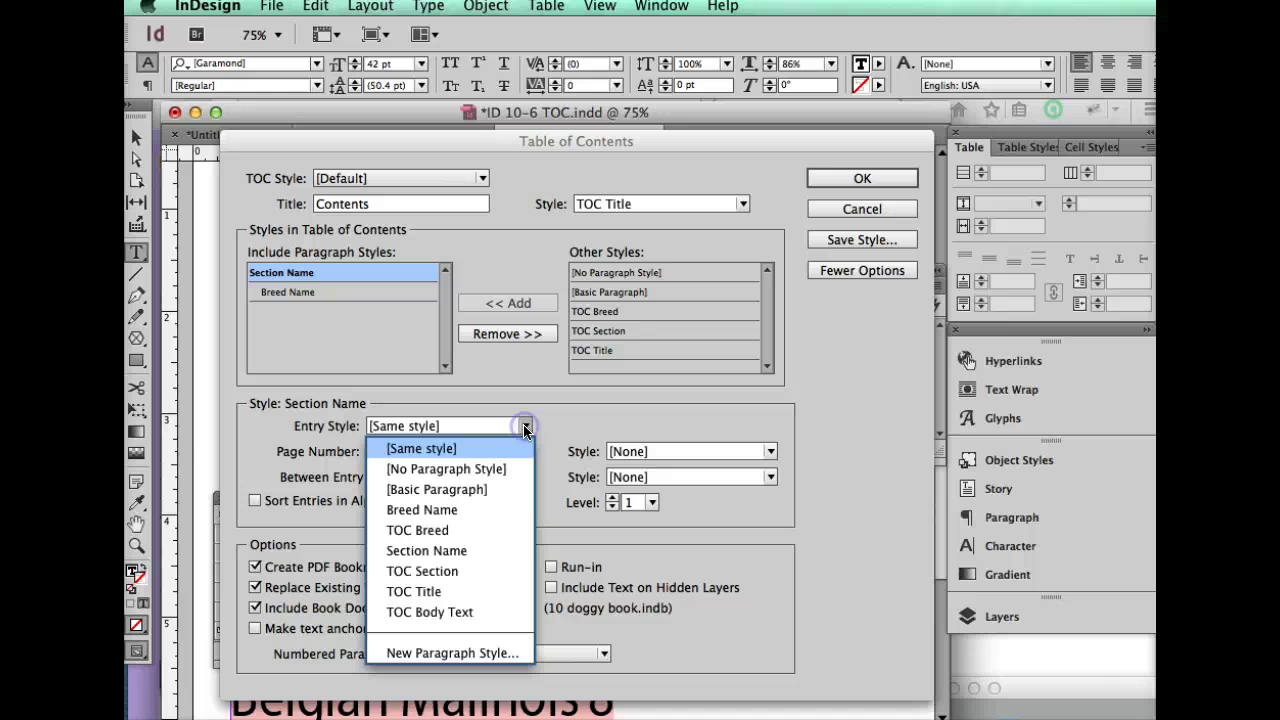
pyautogui.click(447, 572)
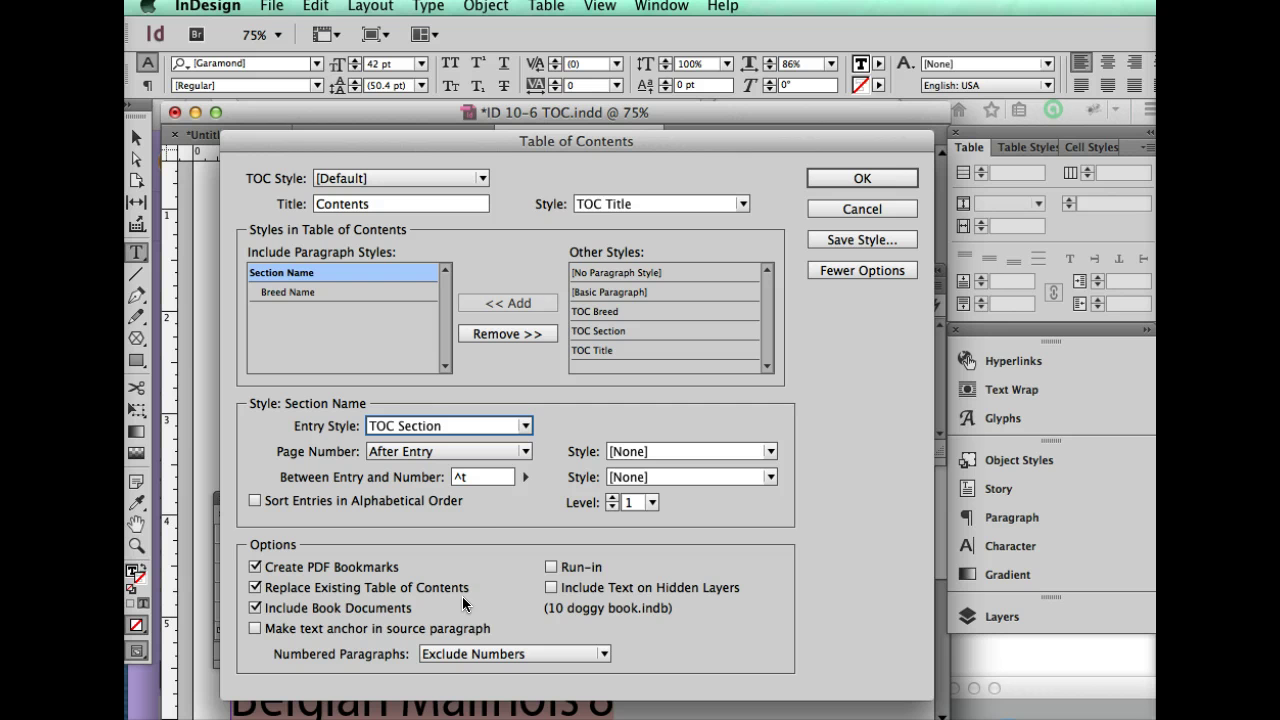
# - Assign TOC Breed as the entry style for Breed Name in the table of contents
pyautogui.click(299, 294)
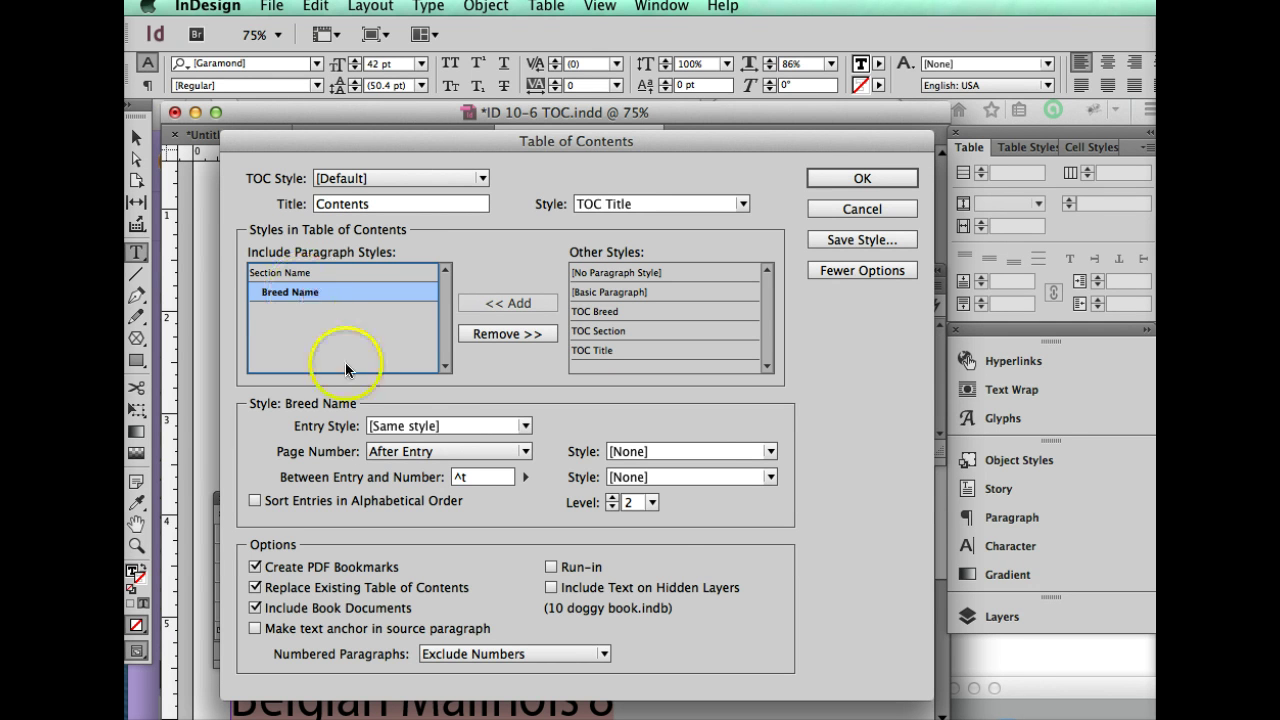
pyautogui.click(431, 425)
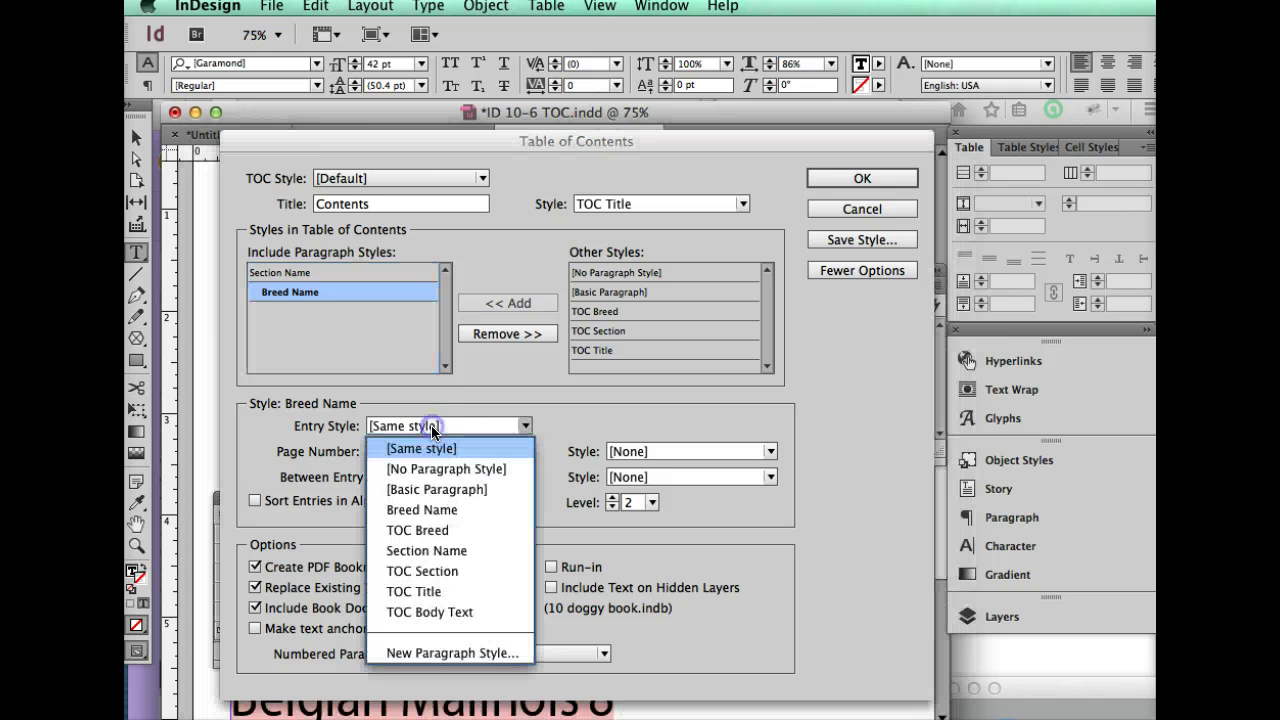
pyautogui.click(432, 531)
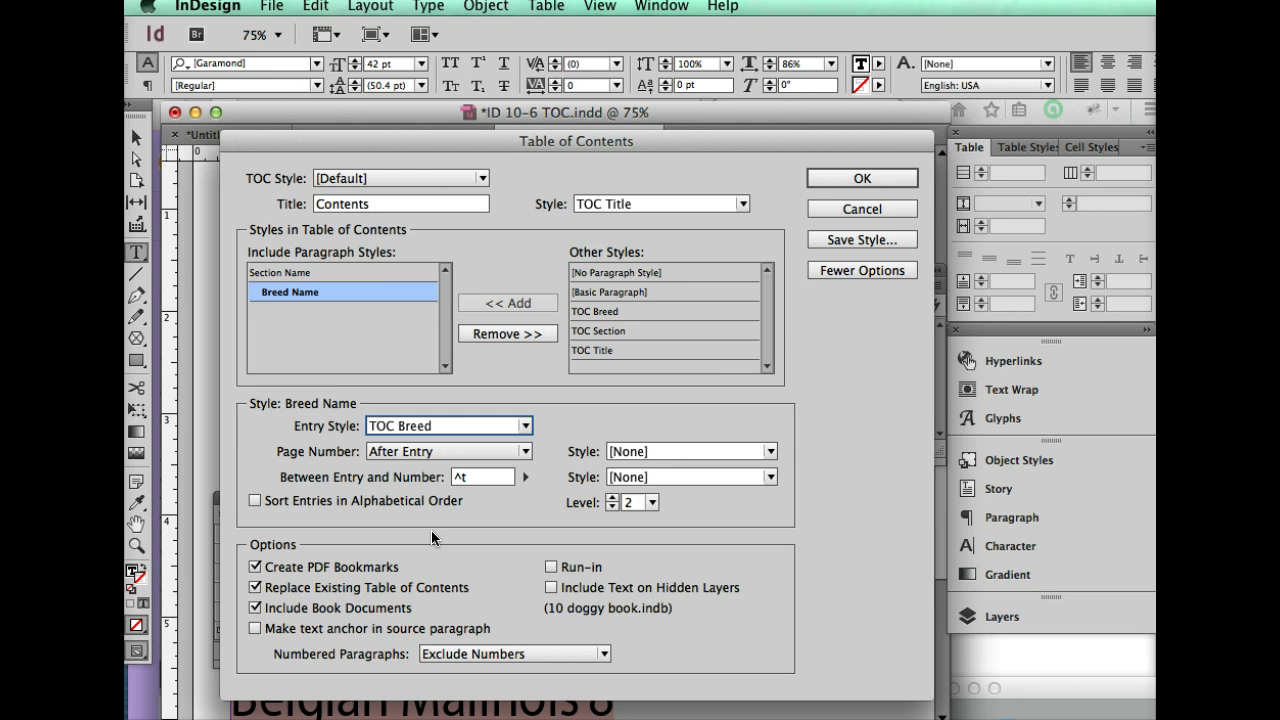
pyautogui.click(450, 503)
# - Set the Section Name entries in the table of contents to No Page Number
pyautogui.click(300, 272)
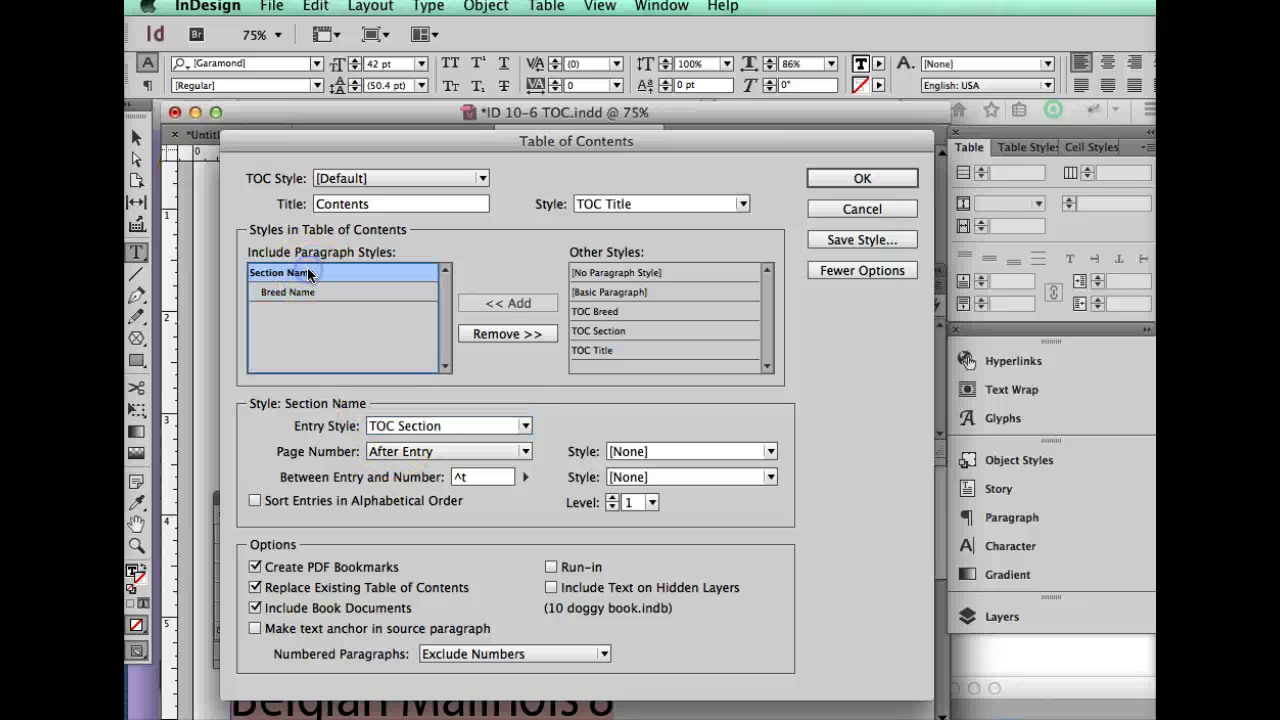
pyautogui.click(383, 452)
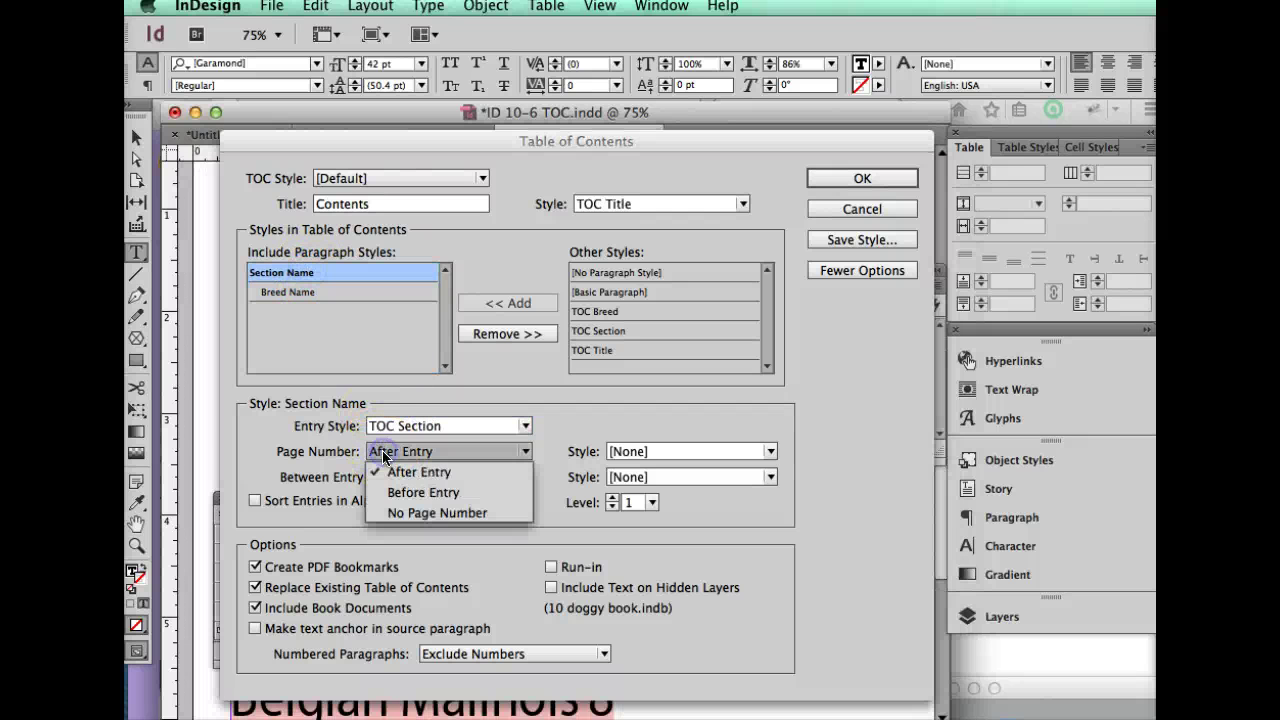
pyautogui.click(393, 512)
# - Regenerate the table of contents with the new entry settings, replacing the existing one
pyautogui.click(289, 292)
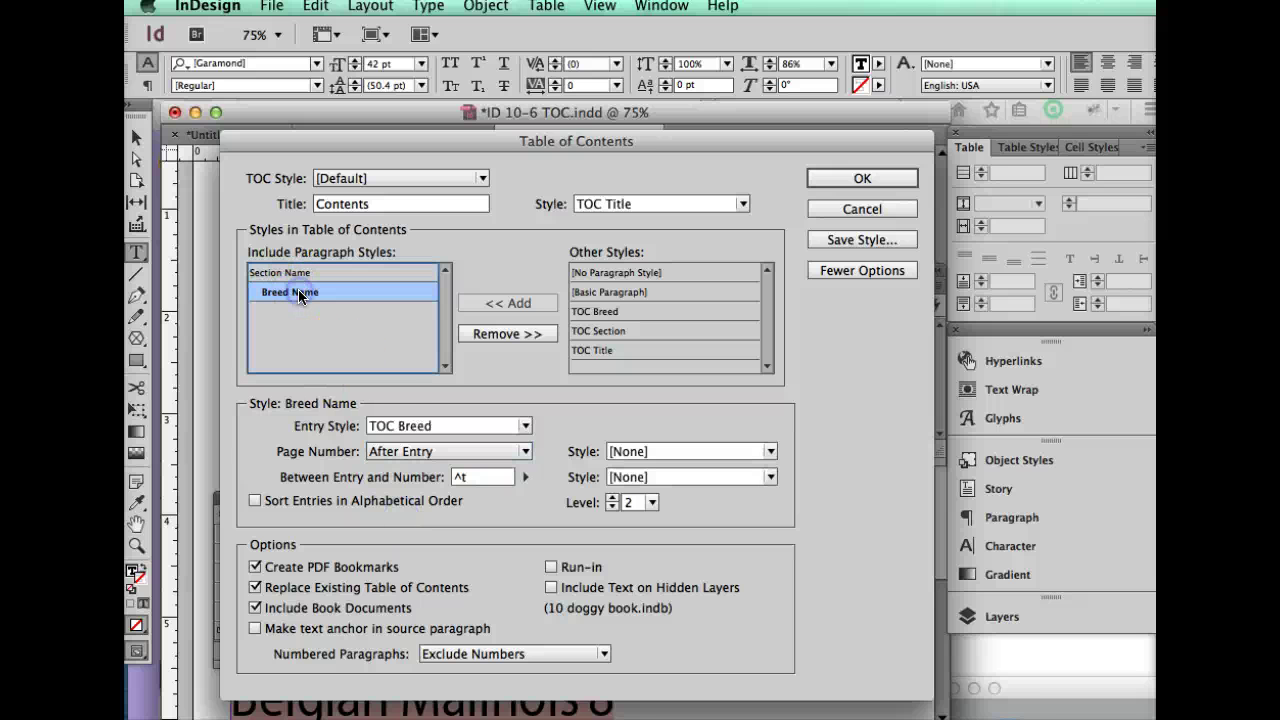
pyautogui.click(457, 477)
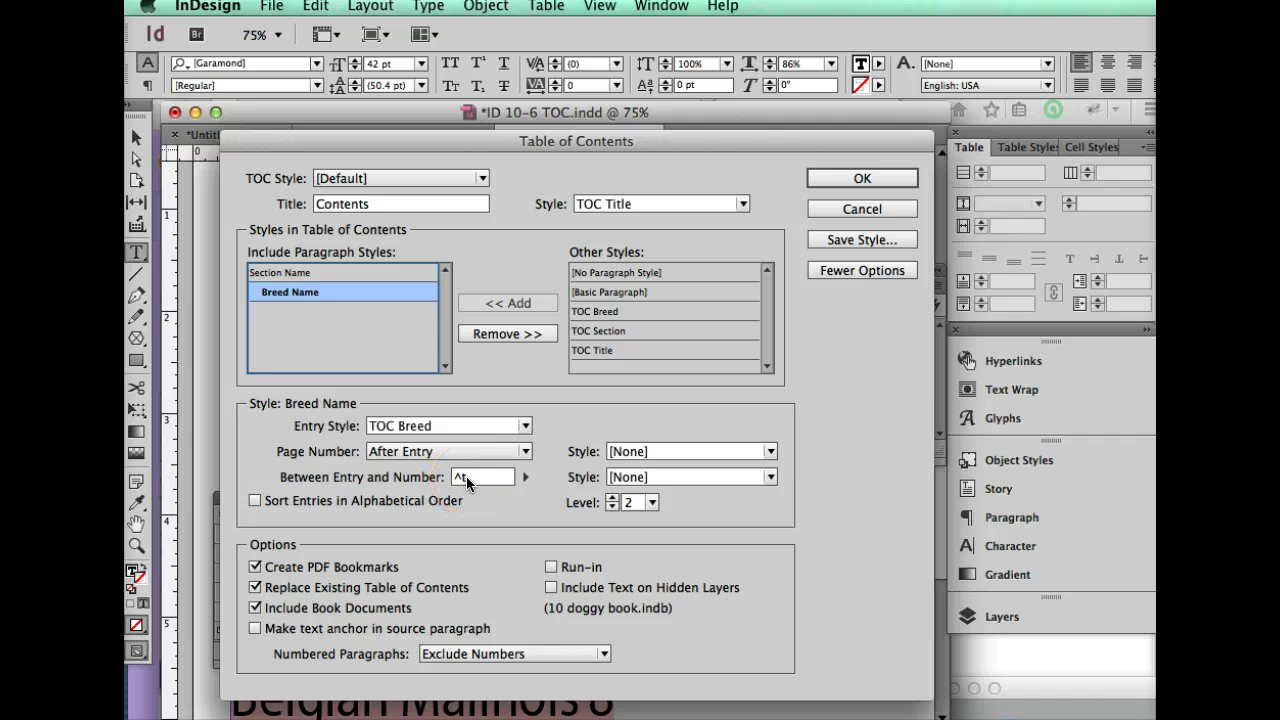
pyautogui.click(825, 181)
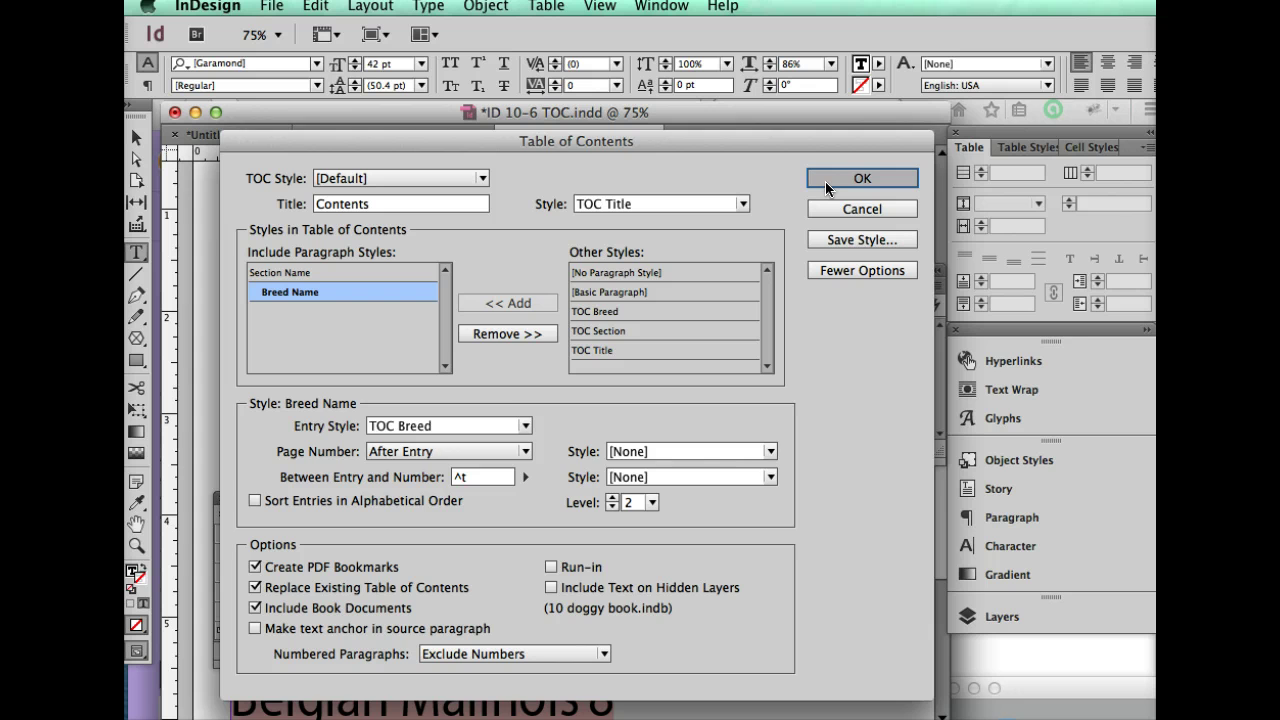
pyautogui.click(697, 451)
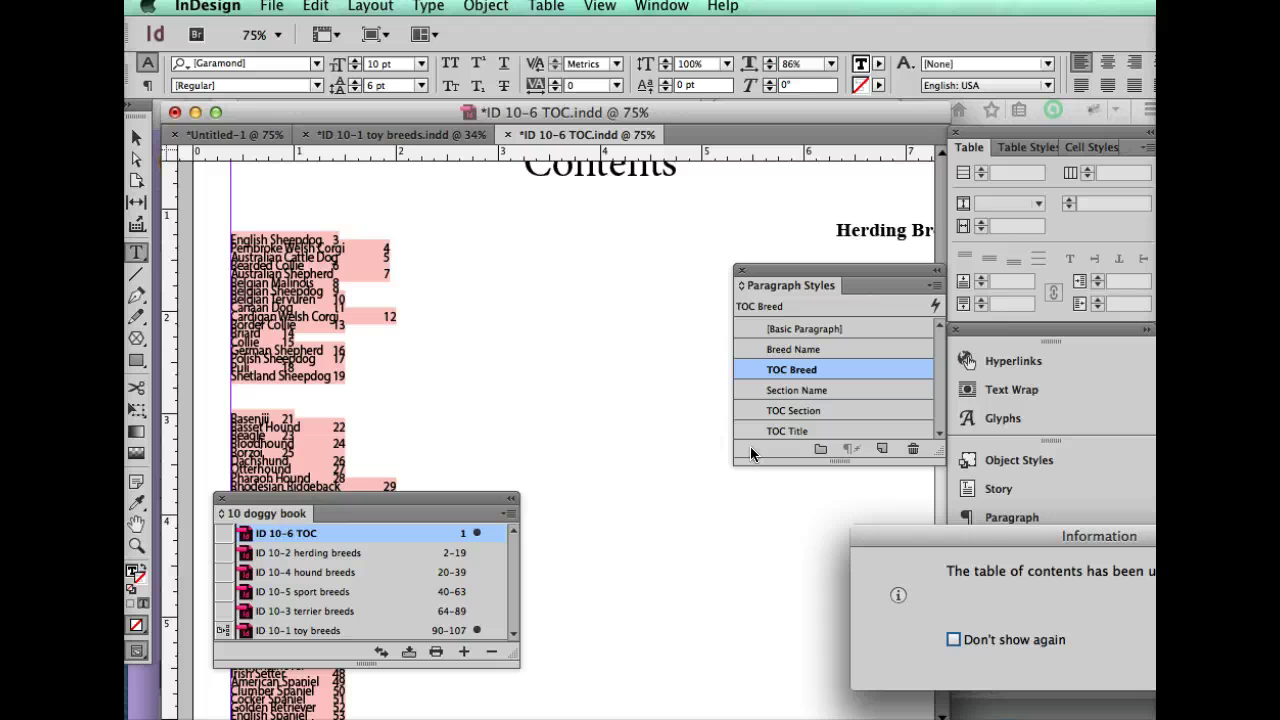
pyautogui.moveTo(934, 533); pyautogui.dragTo(476, 448)
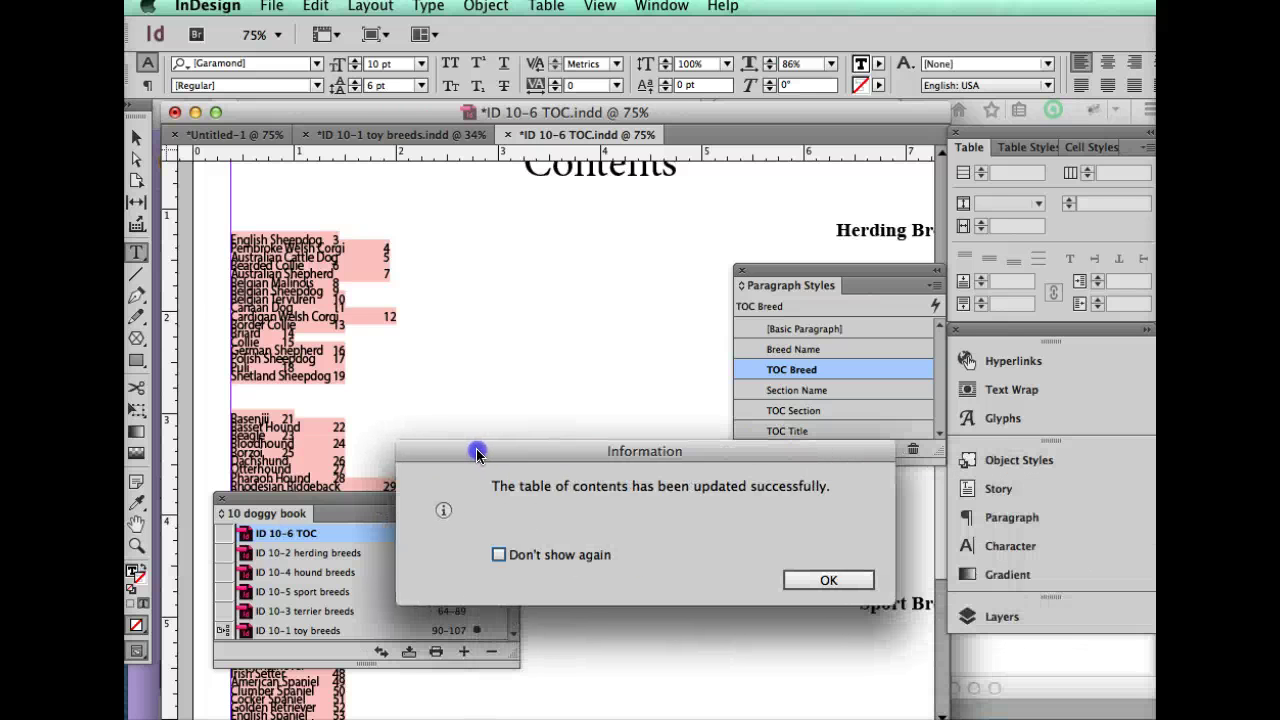
pyautogui.click(829, 581)
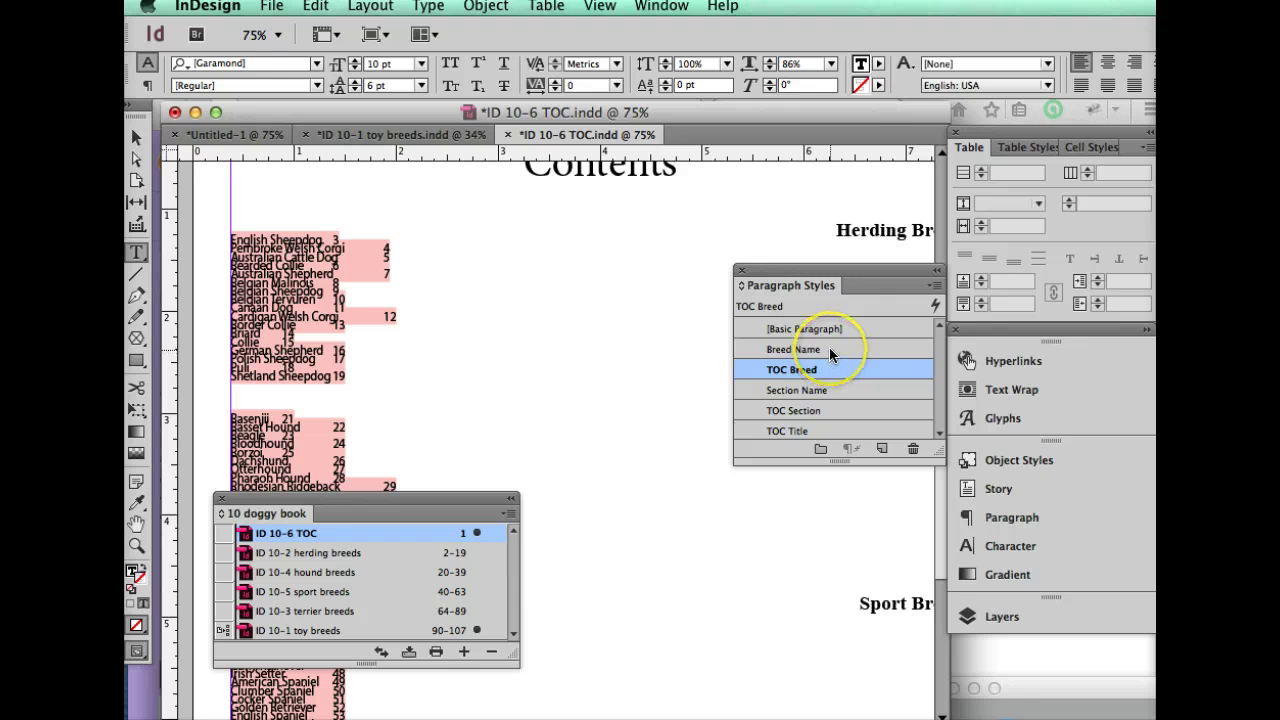
# - Set the leading of the TOC Breed paragraph style to 10 pt in its basic character formats
pyautogui.click(830, 372)
pyautogui.doubleClick(827, 367)
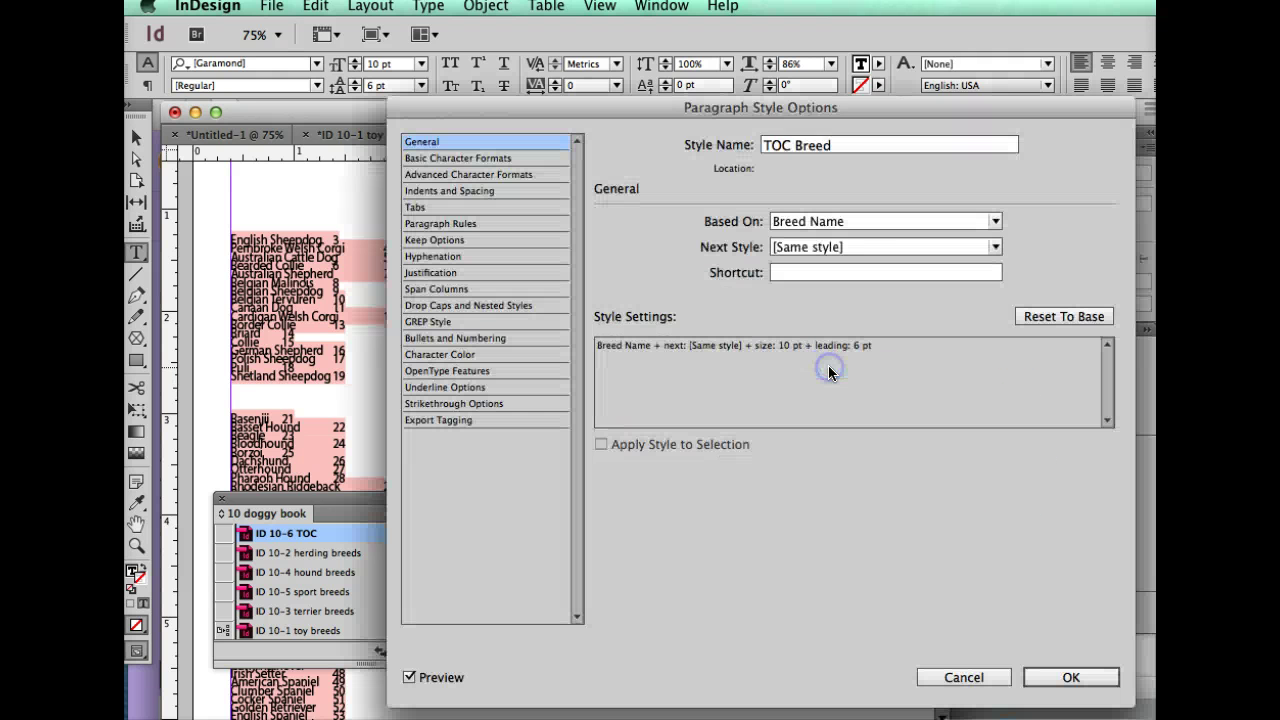
pyautogui.click(819, 346)
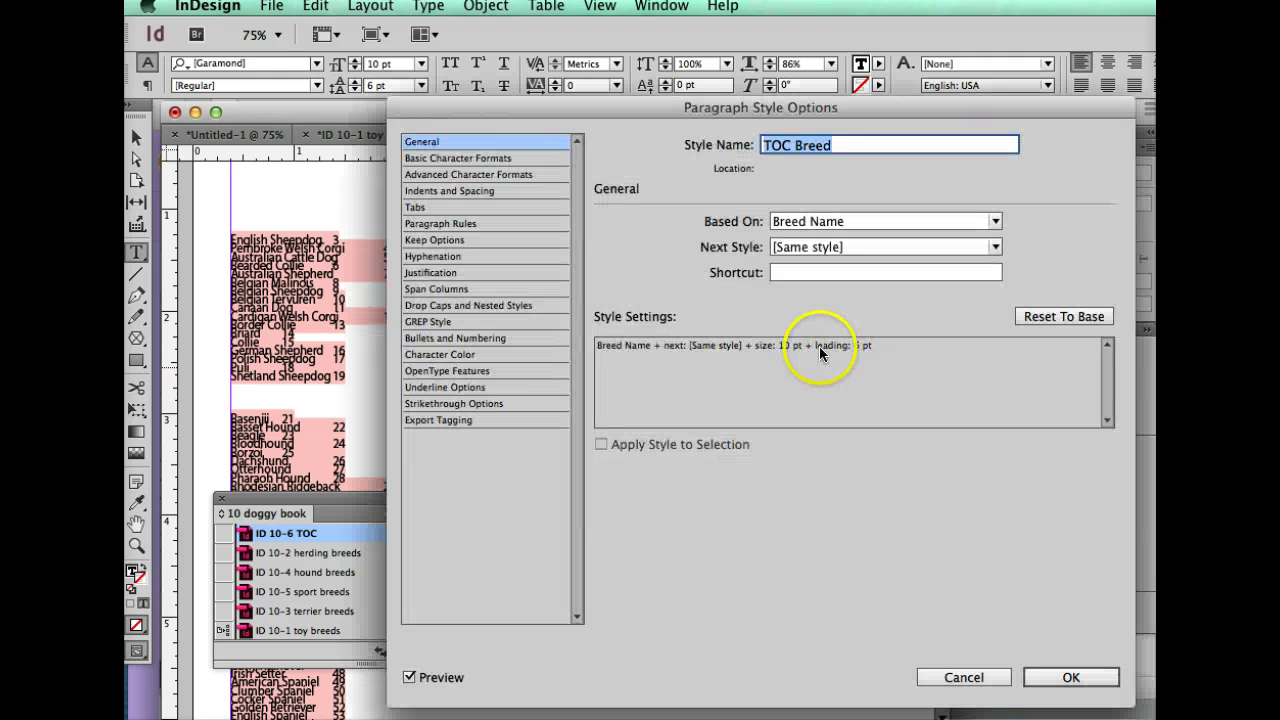
pyautogui.click(472, 158)
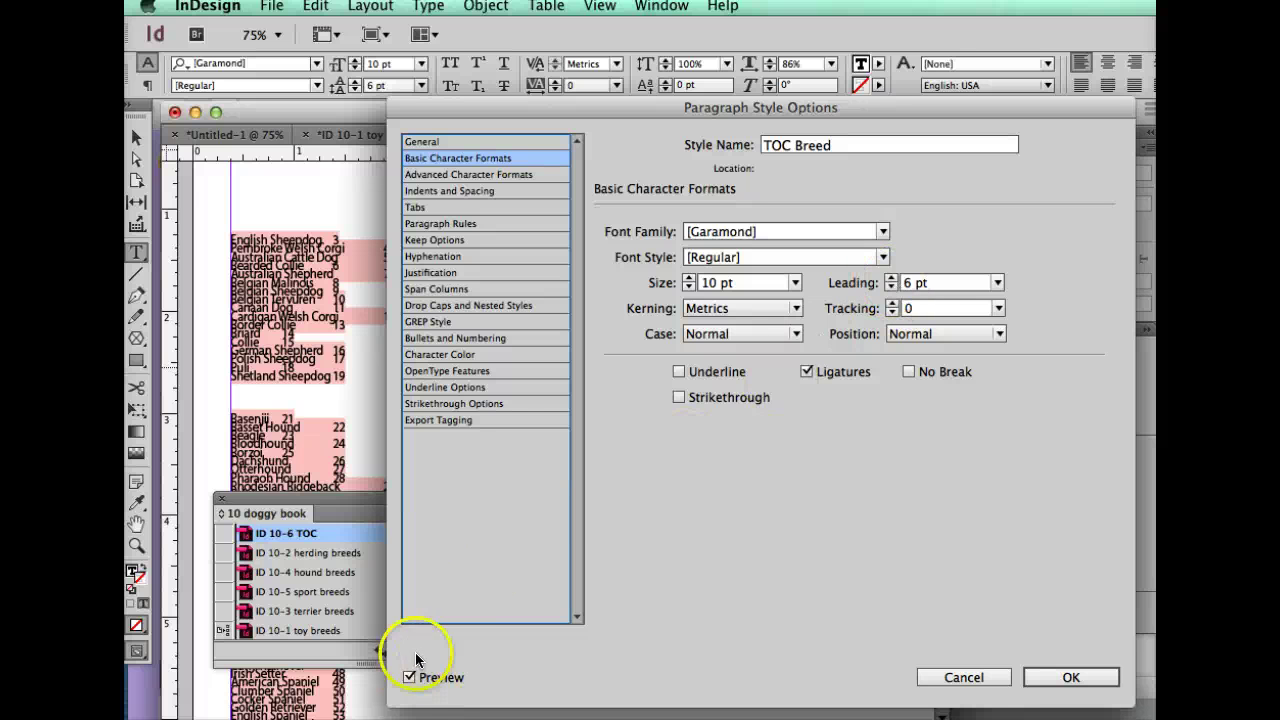
pyautogui.click(891, 278)
pyautogui.click(891, 278)
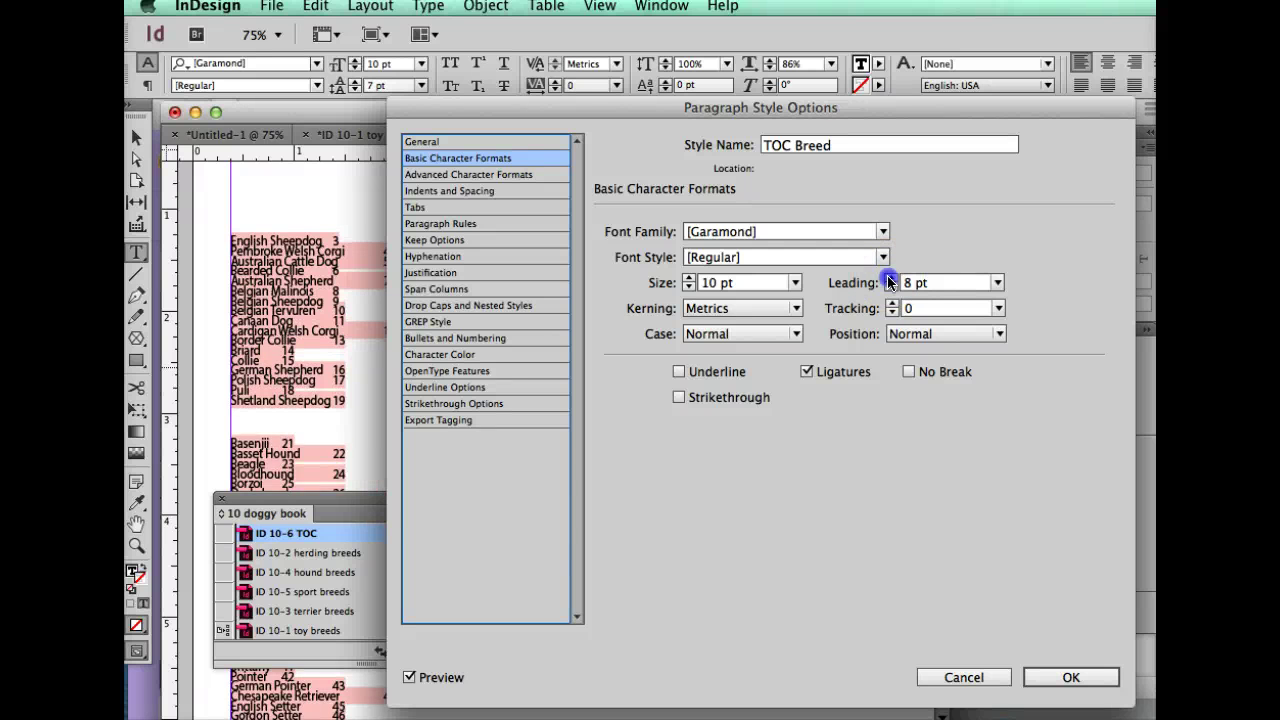
pyautogui.click(889, 279)
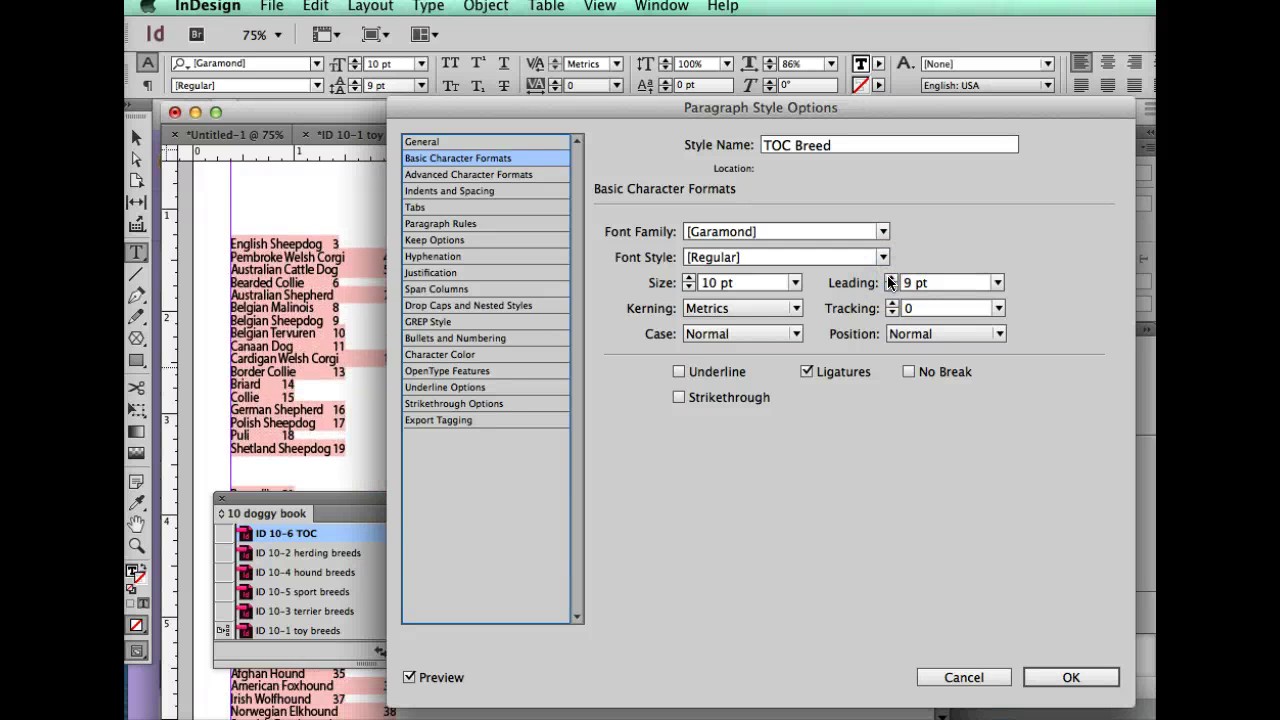
pyautogui.click(889, 279)
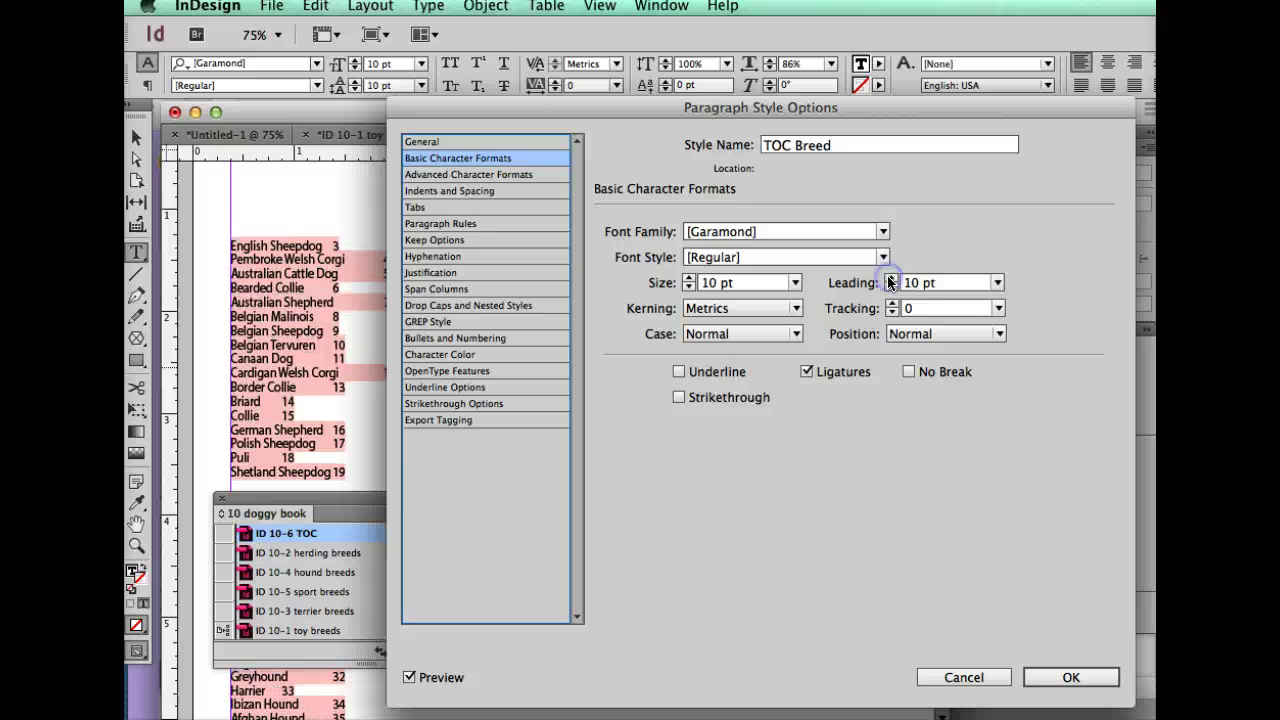
pyautogui.click(1071, 679)
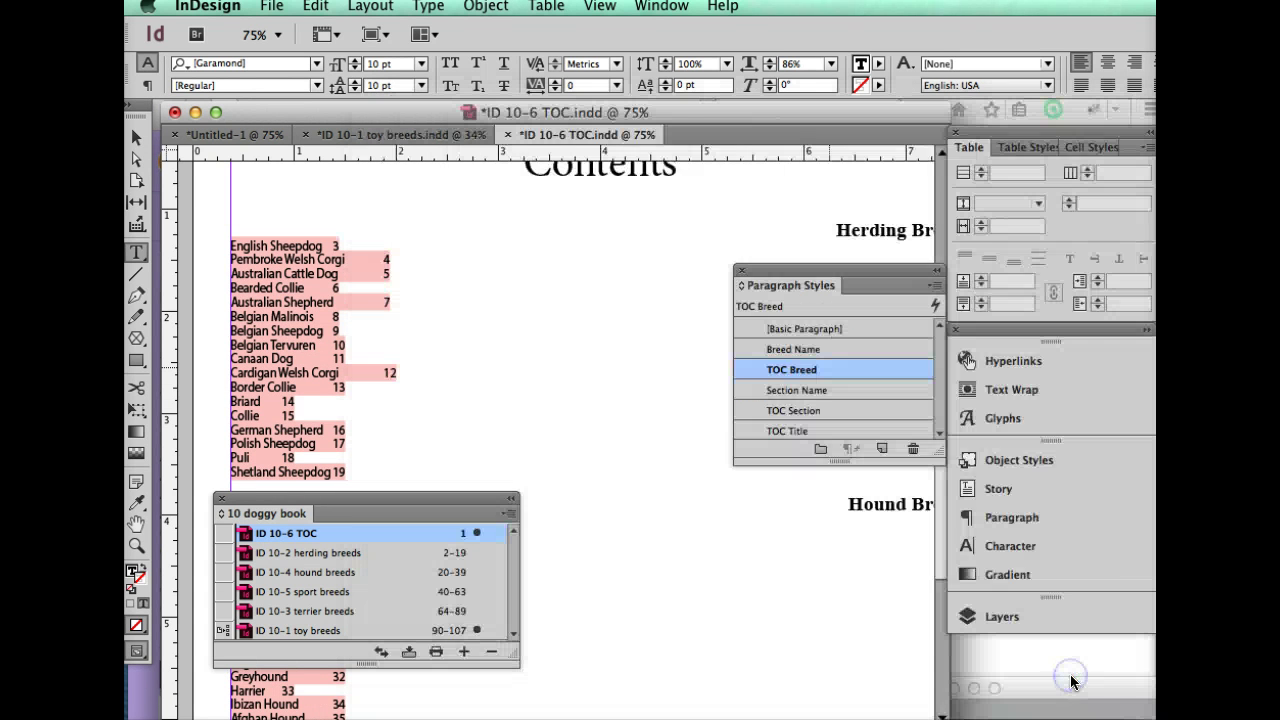
# - Divide the contents page into four columns in the margins and columns settings
pyautogui.click(385, 8)
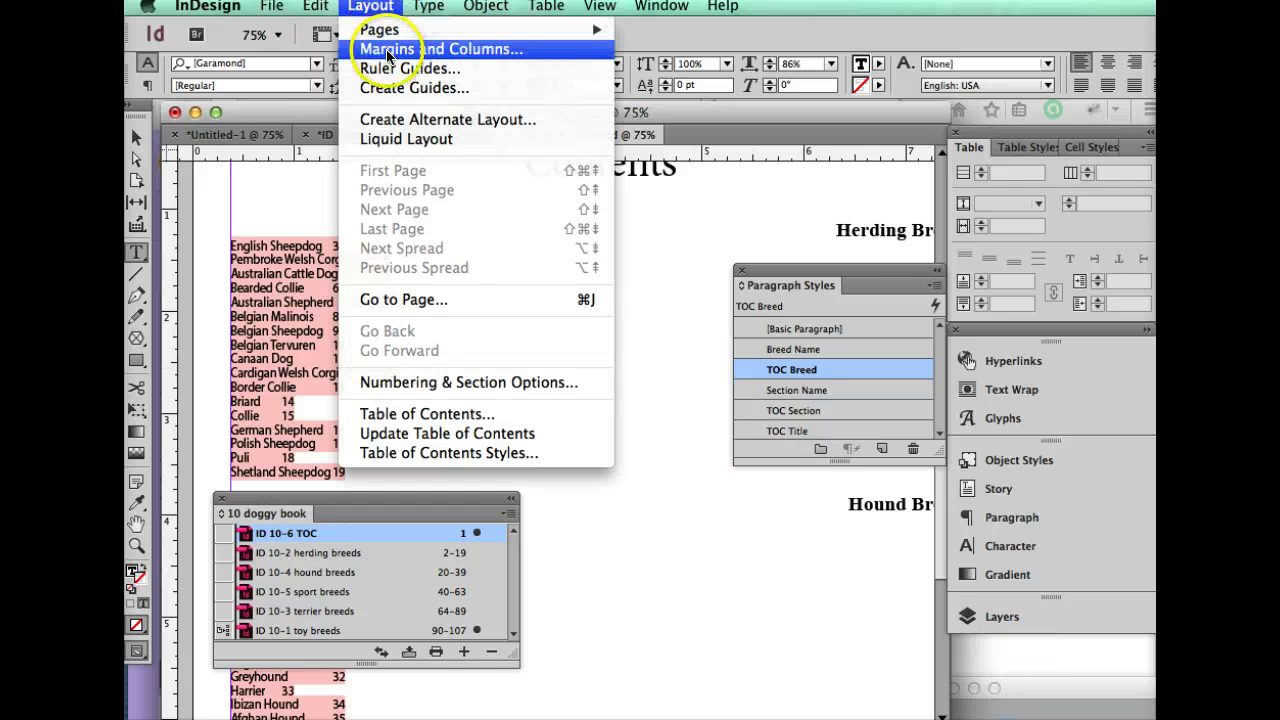
pyautogui.click(388, 52)
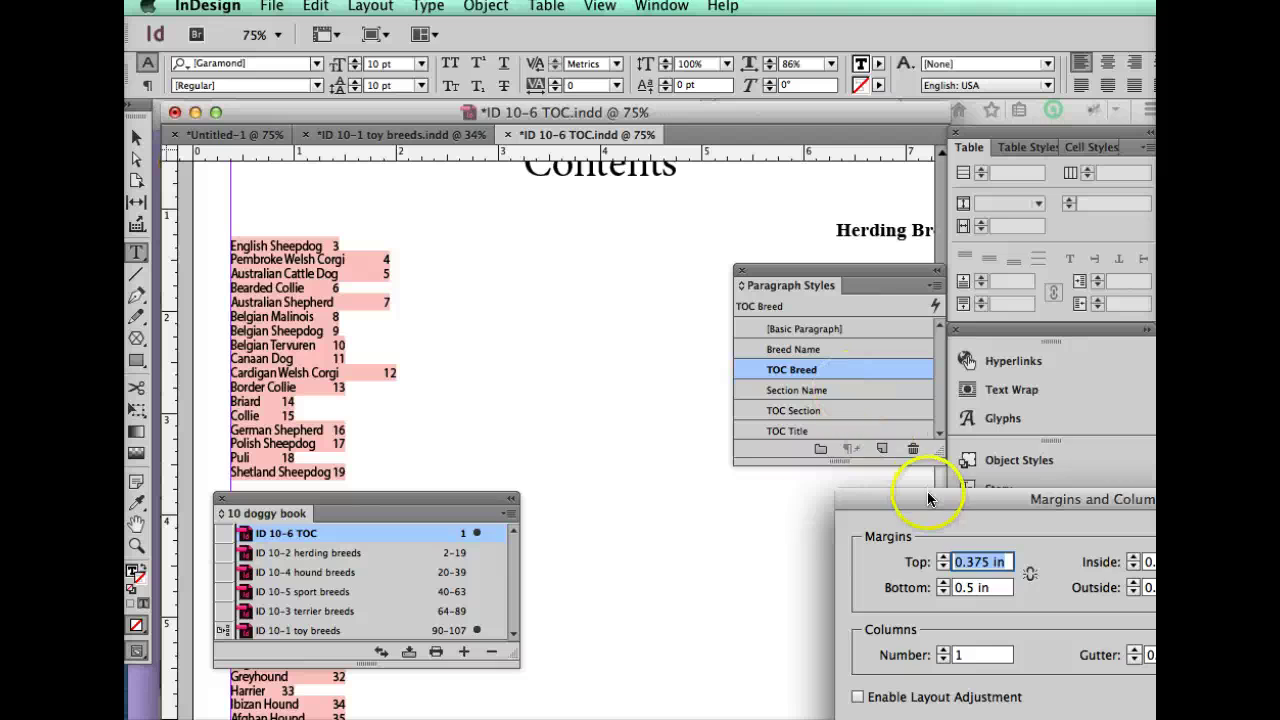
pyautogui.moveTo(996, 622); pyautogui.dragTo(472, 455)
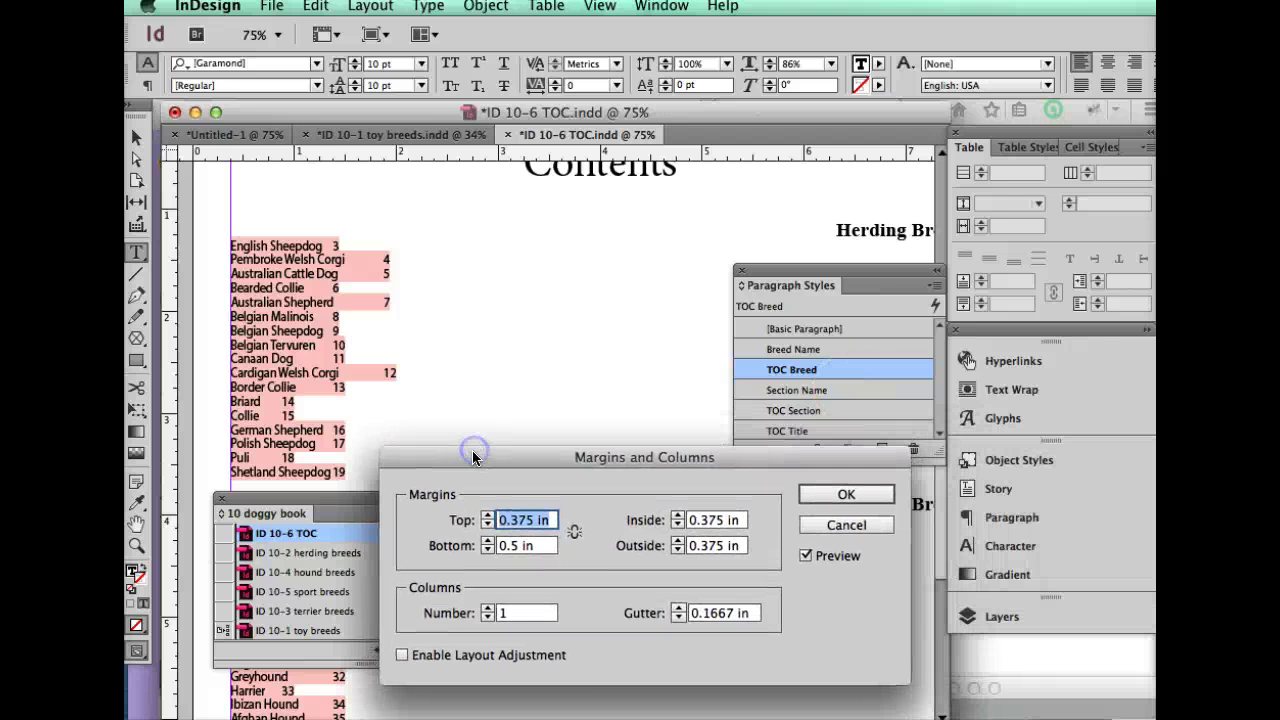
pyautogui.click(489, 607)
pyautogui.click(489, 607)
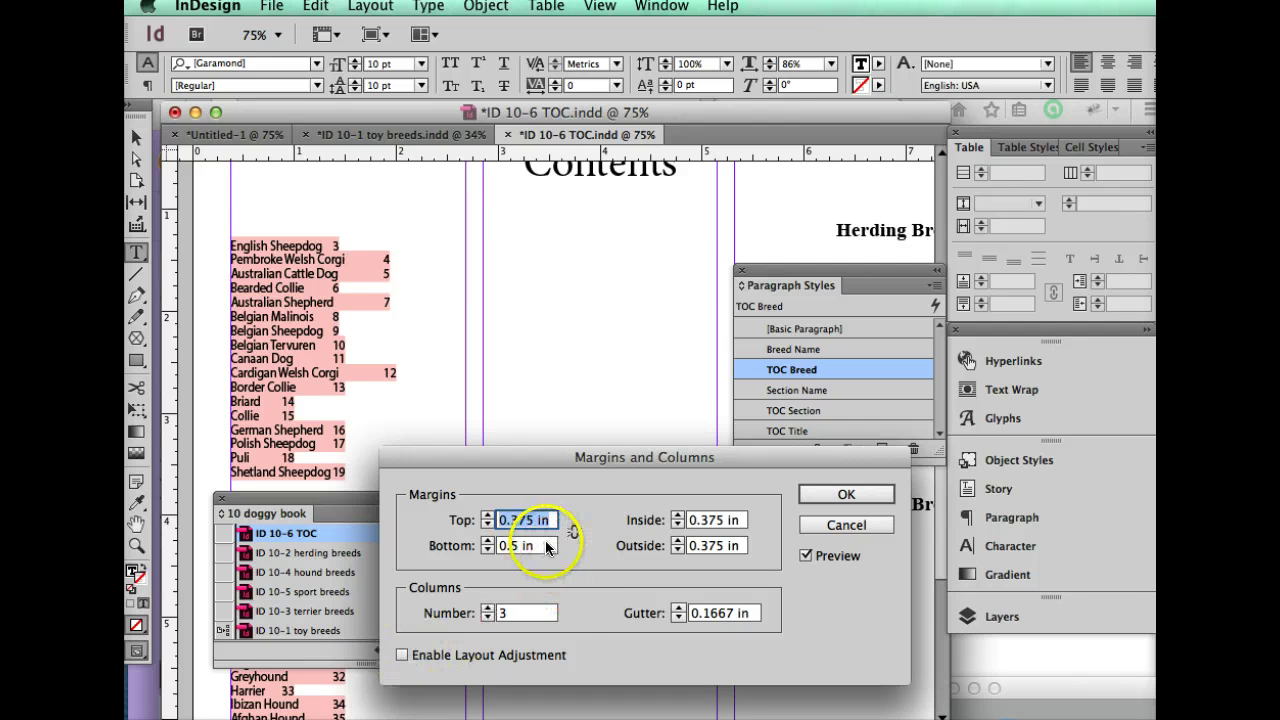
pyautogui.click(487, 608)
pyautogui.click(845, 497)
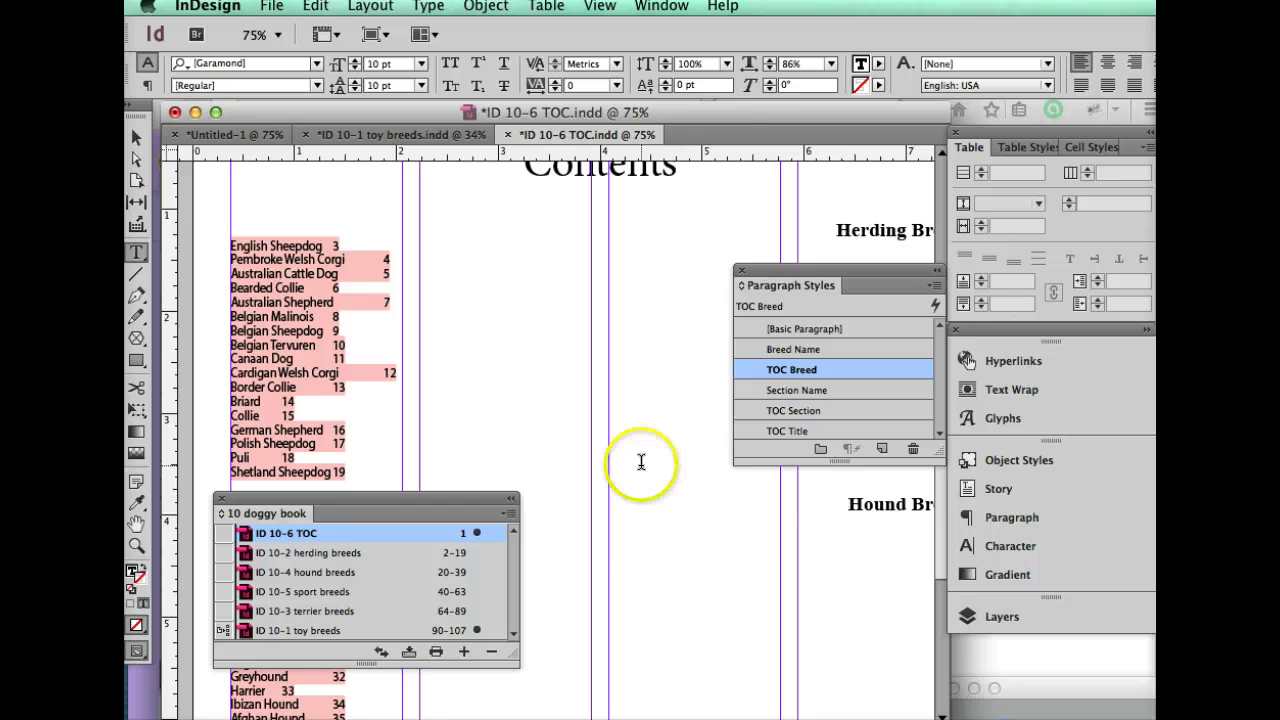
# - Reposition the 10 doggy book panel so that it no longer covers the lower breed entries in the first column
pyautogui.scroll(-2, 575, 453)
pyautogui.scroll(-5, 575, 453)
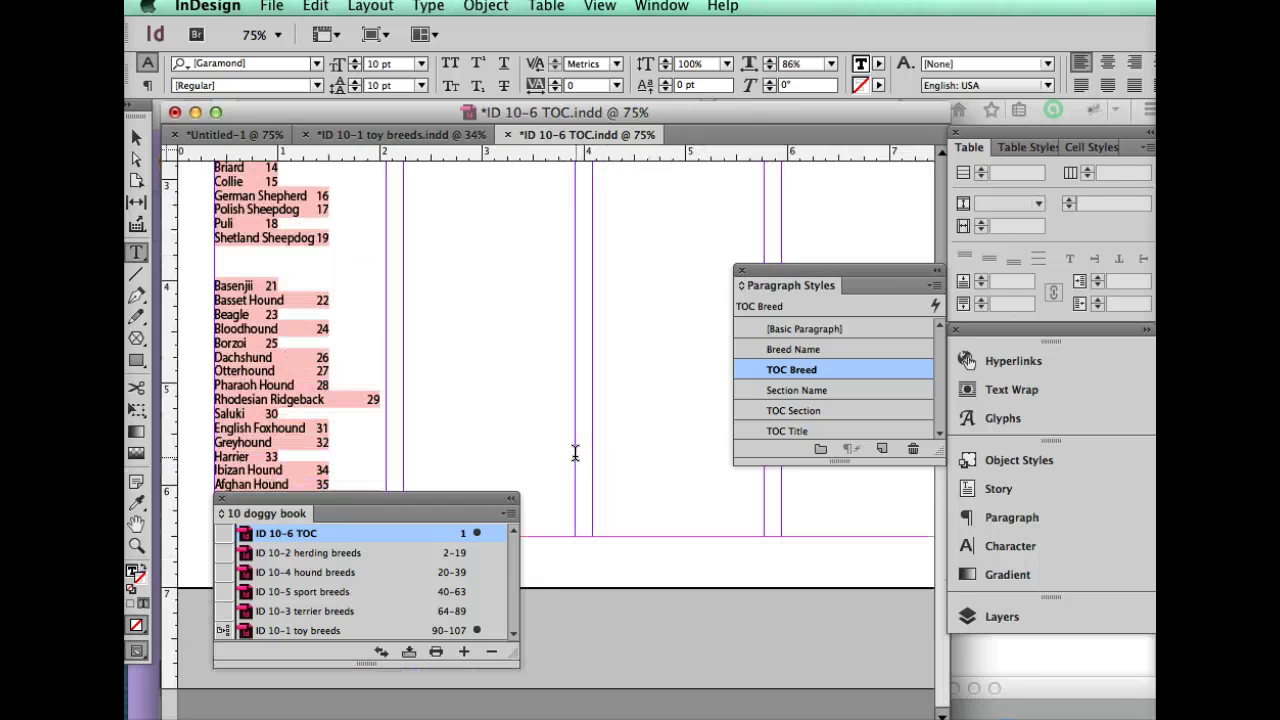
pyautogui.scroll(3, 575, 460)
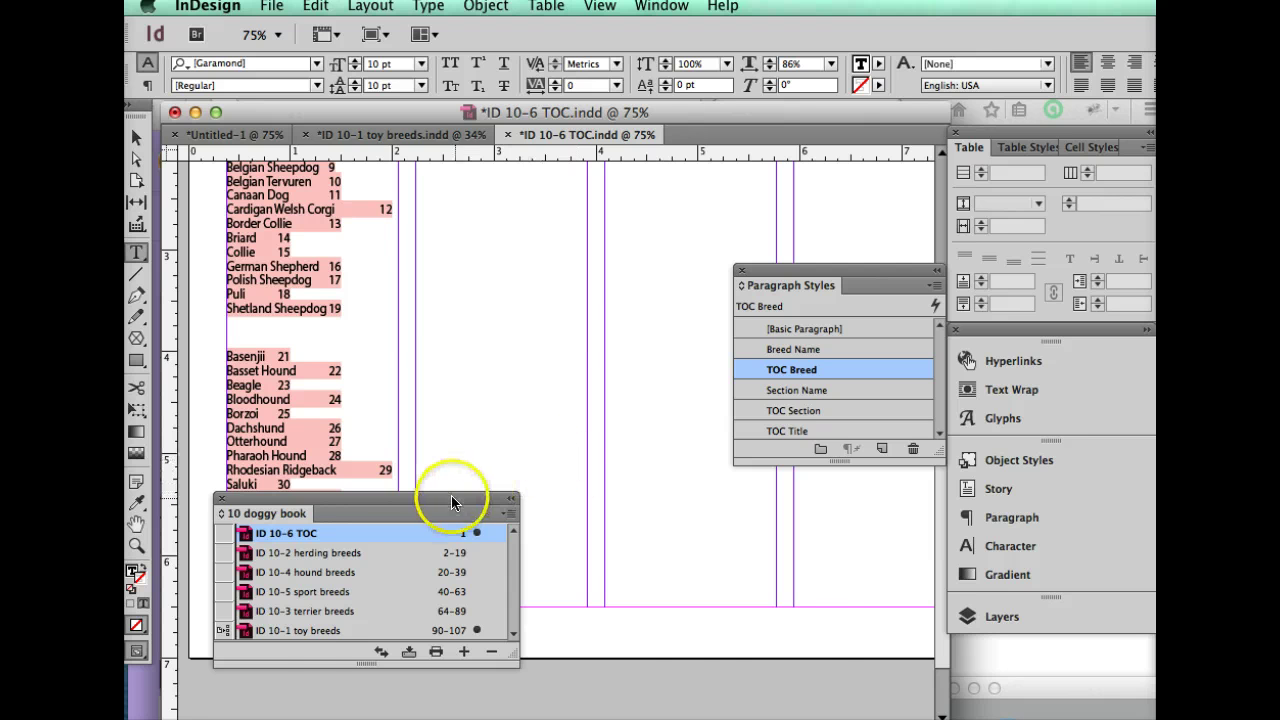
pyautogui.moveTo(451, 497); pyautogui.dragTo(778, 515)
pyautogui.click(378, 493)
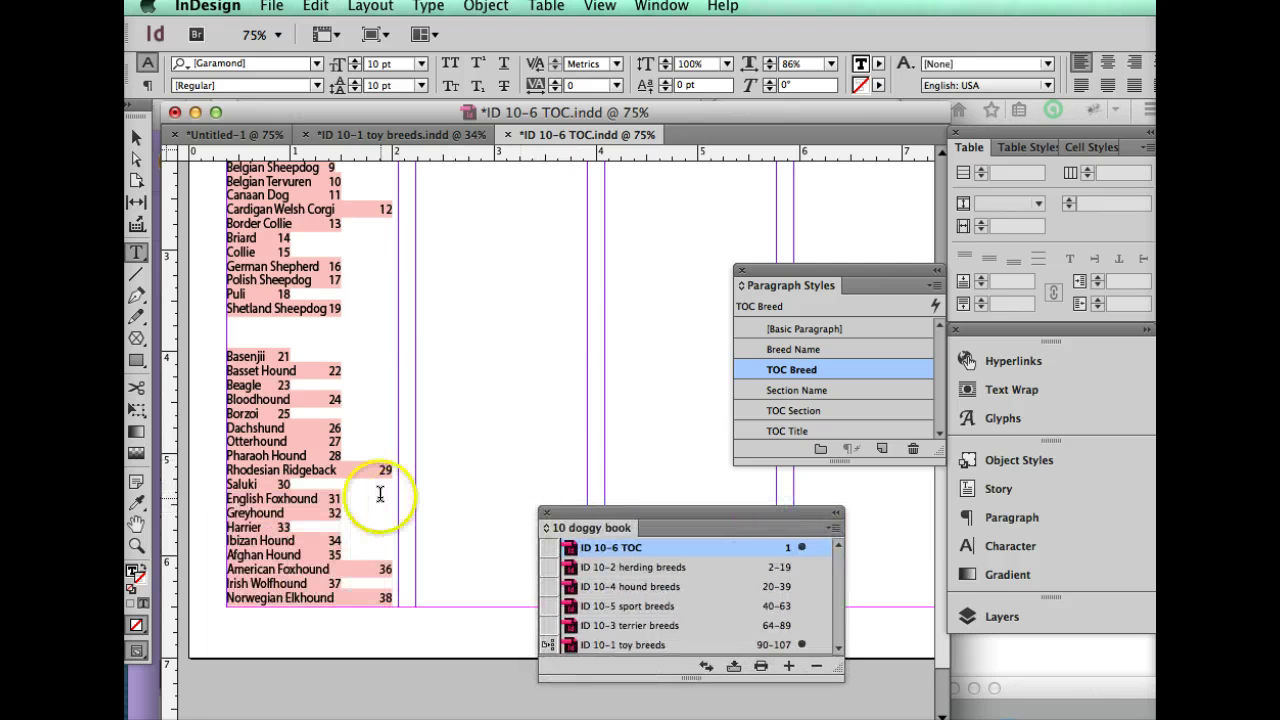
# - Narrow the Contents text frame from its outer edge to fit the first column guides, 1.6875 in wide
pyautogui.click(136, 137)
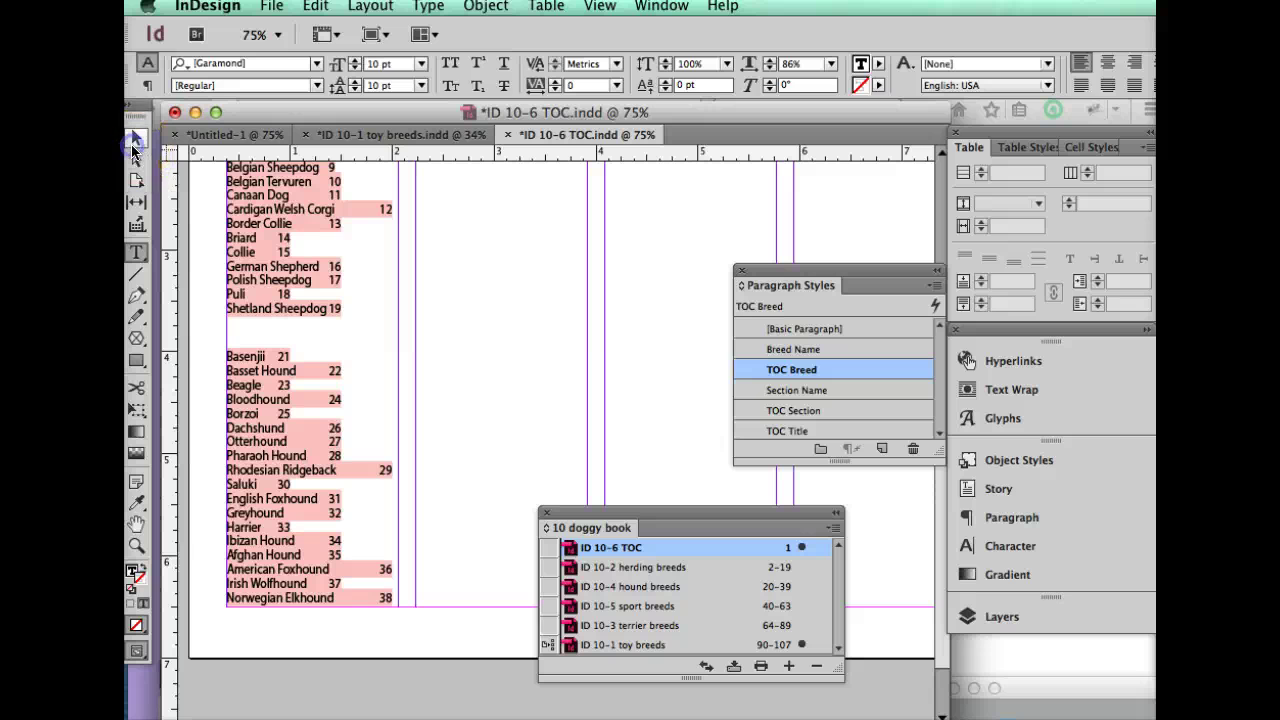
pyautogui.click(346, 268)
pyautogui.click(393, 303)
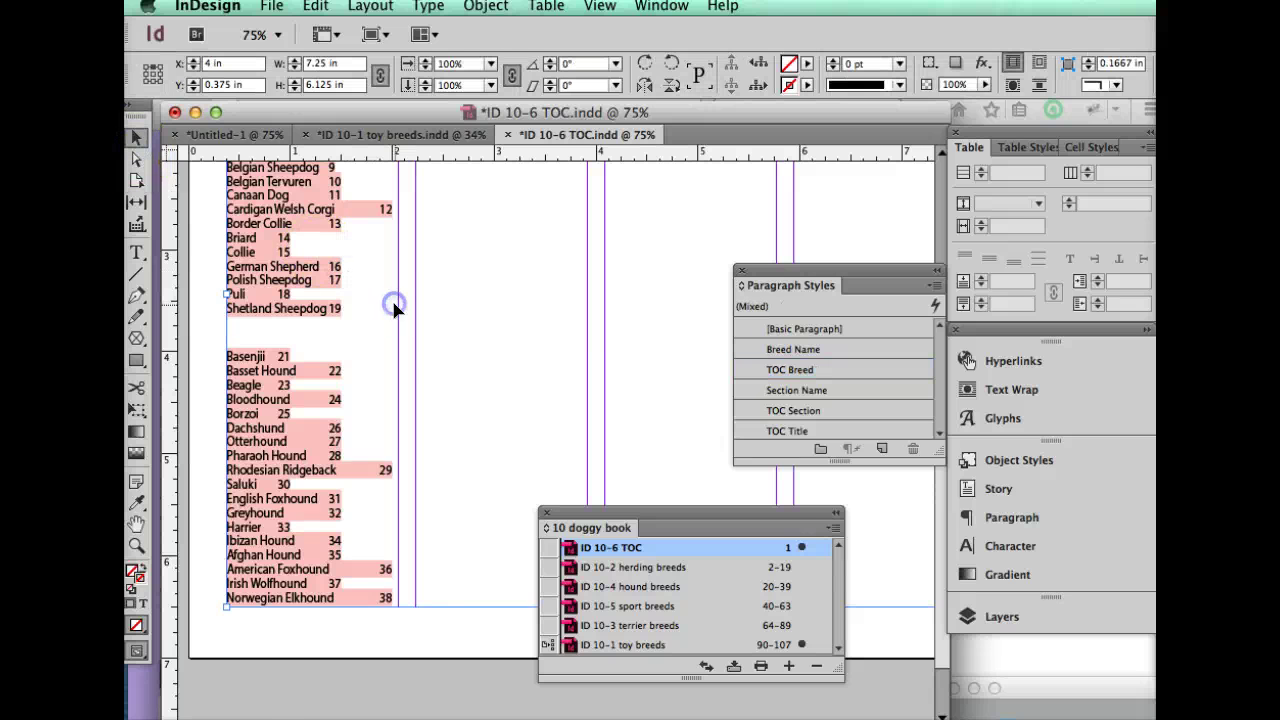
pyautogui.scroll(5, 398, 335)
pyautogui.scroll(-5, 400, 349)
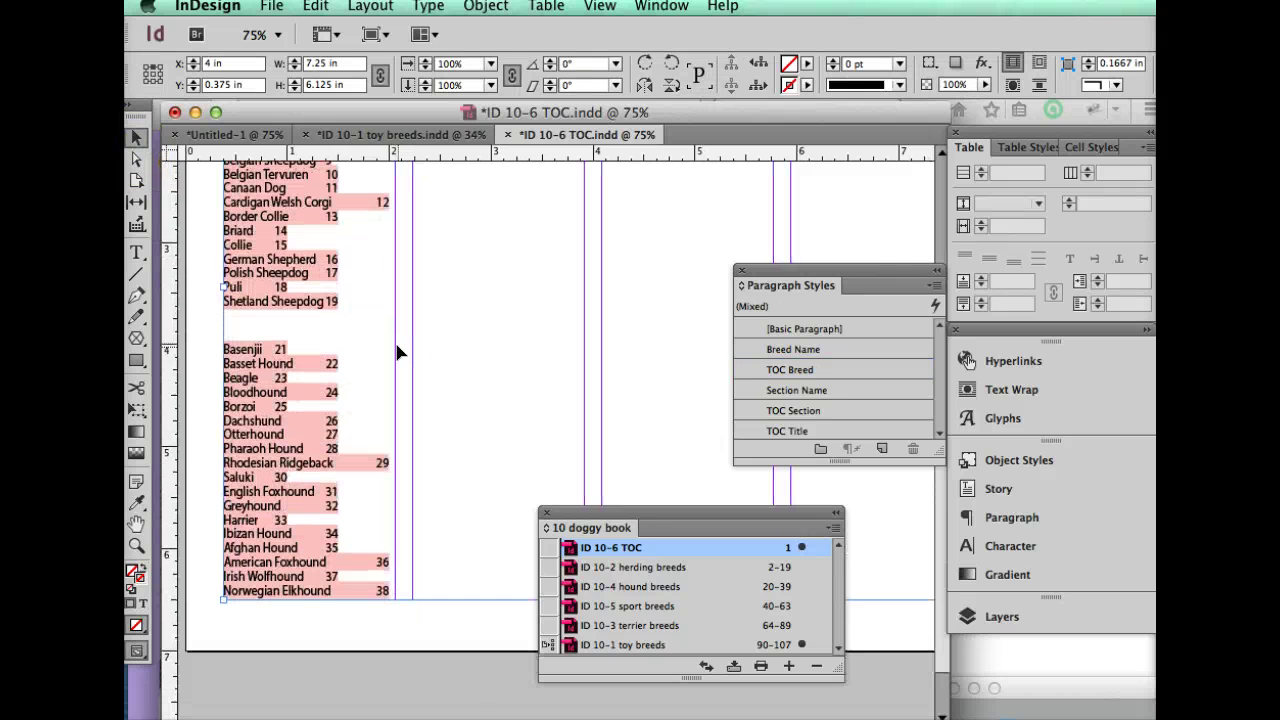
pyautogui.scroll(5, 399, 365)
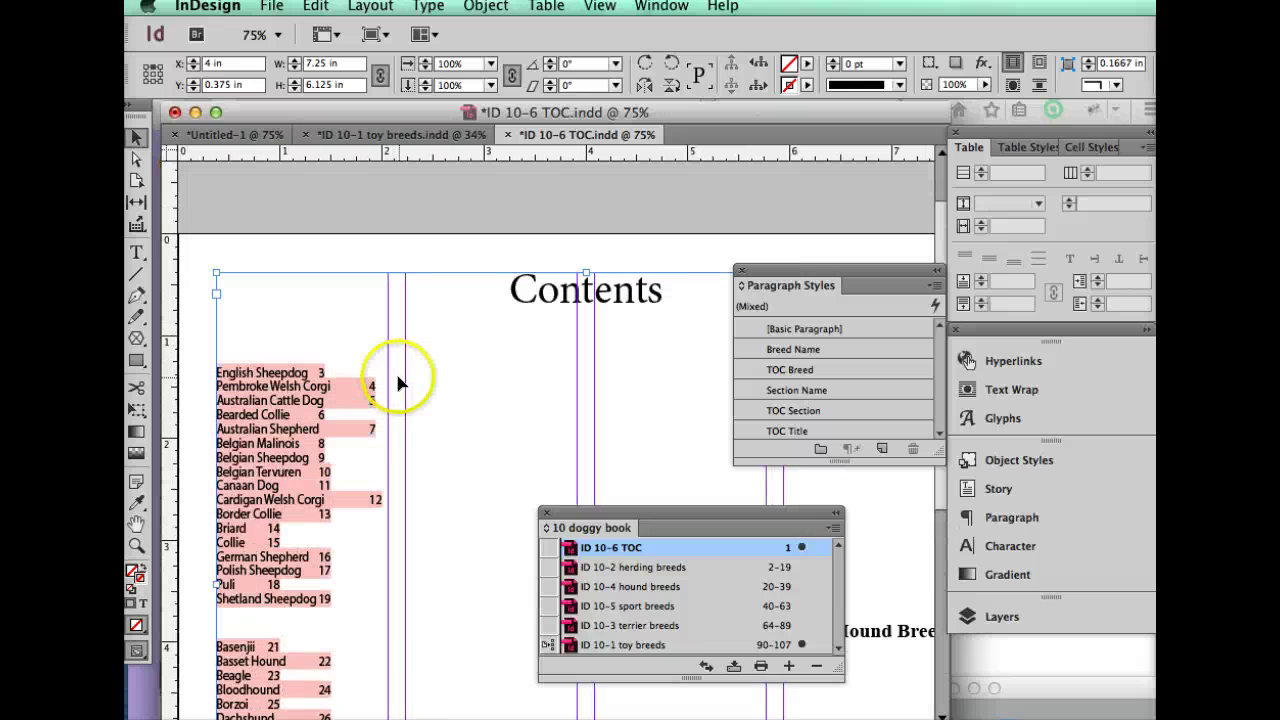
pyautogui.scroll(-3, 346, 390)
pyautogui.hscroll(4, 346, 390)
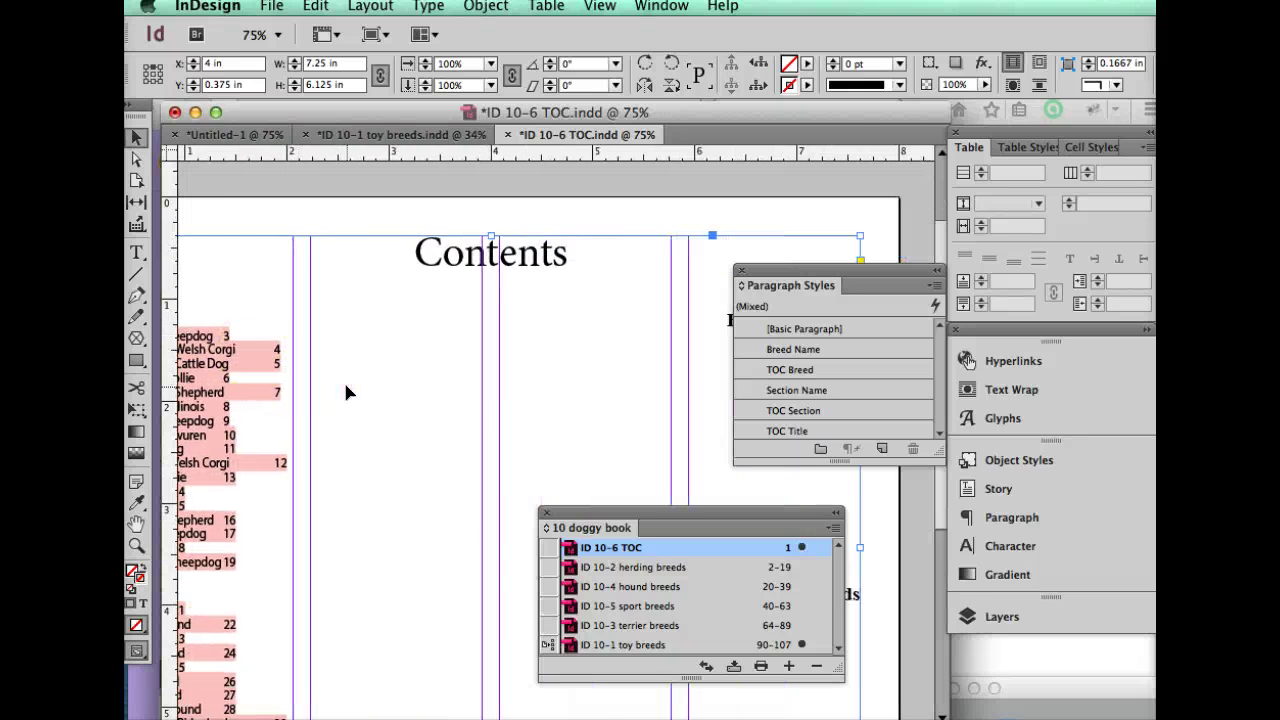
pyautogui.scroll(-2, 345, 391)
pyautogui.hscroll(2, 345, 391)
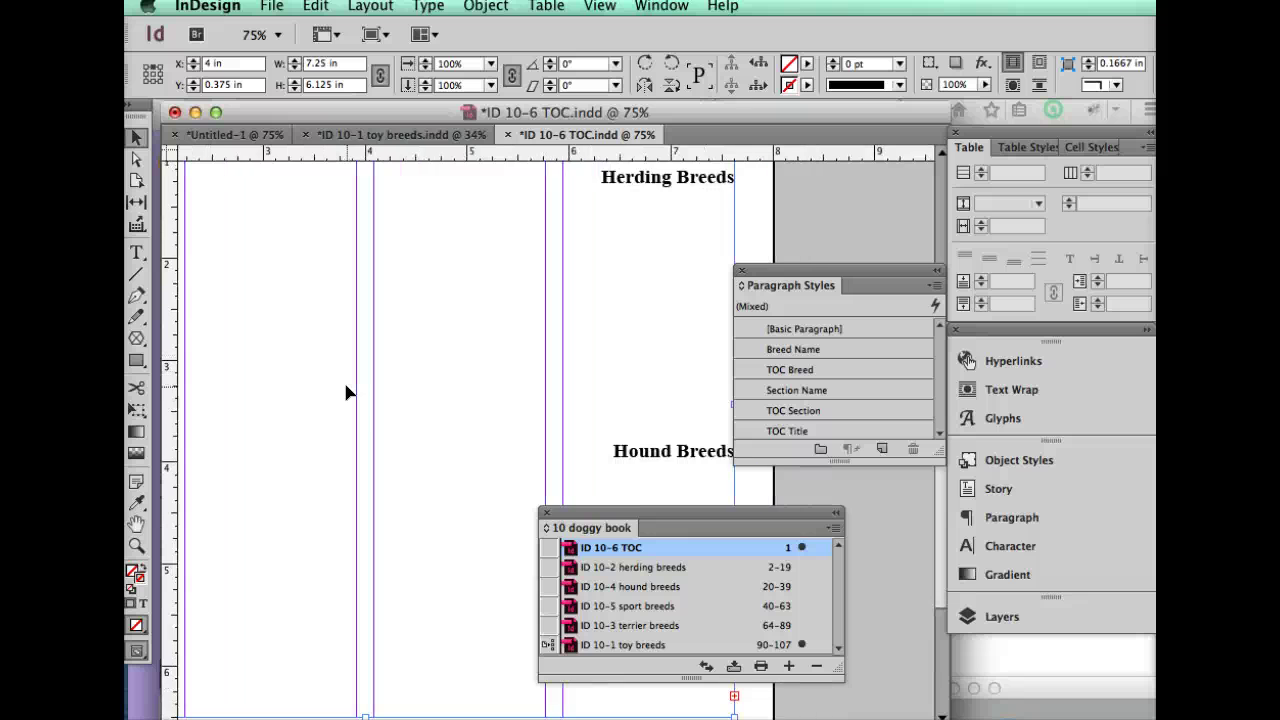
pyautogui.scroll(-3, 345, 392)
pyautogui.hscroll(3, 345, 392)
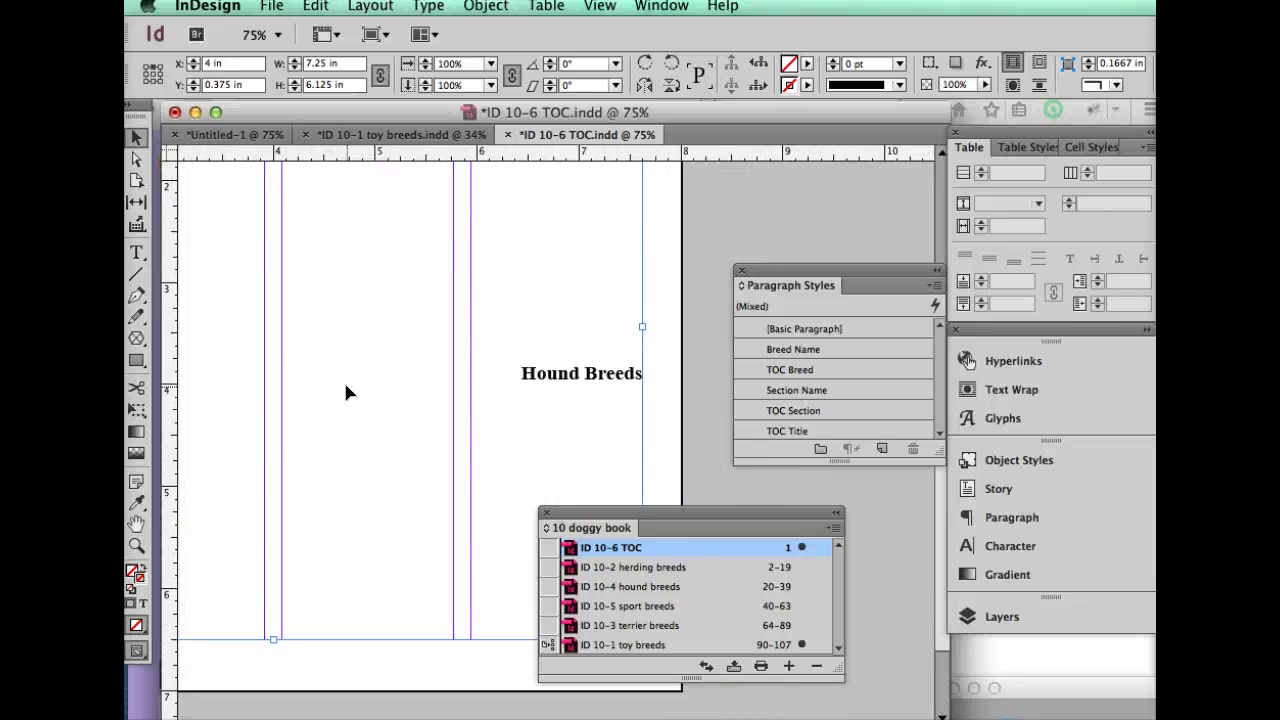
pyautogui.scroll(4, 346, 391)
pyautogui.hscroll(-1, 346, 391)
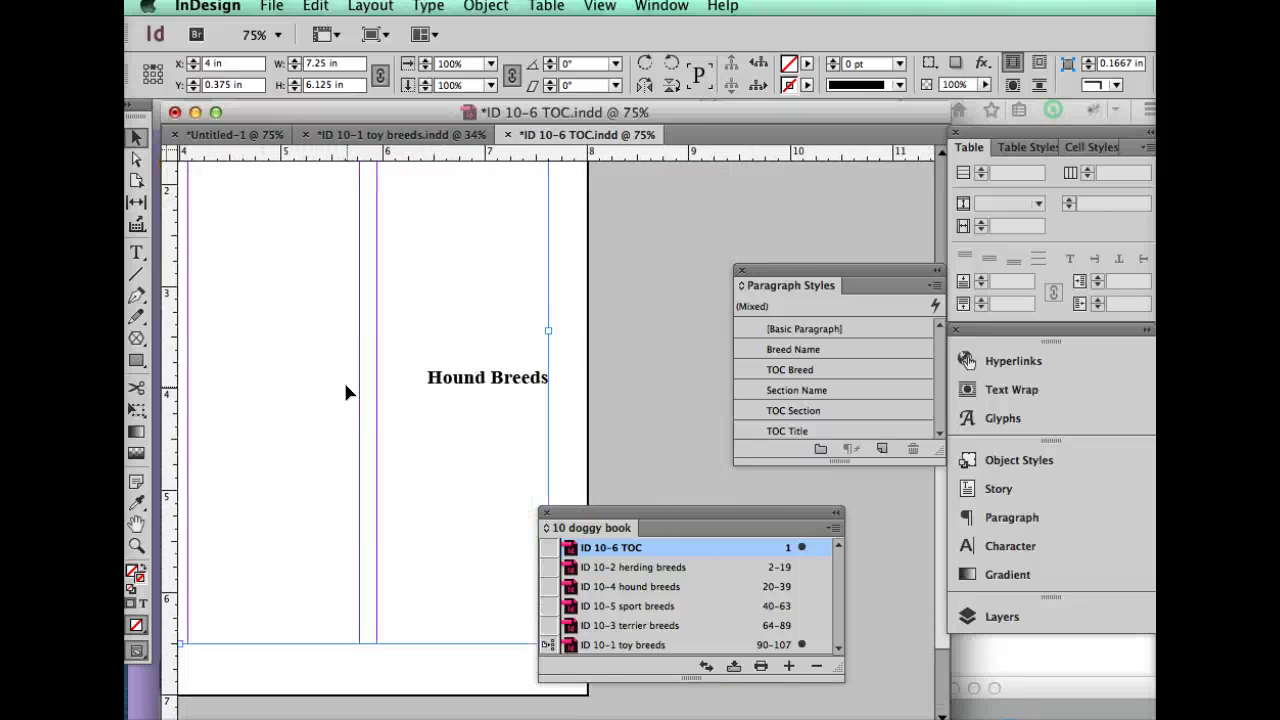
pyautogui.moveTo(586, 371); pyautogui.dragTo(219, 418)
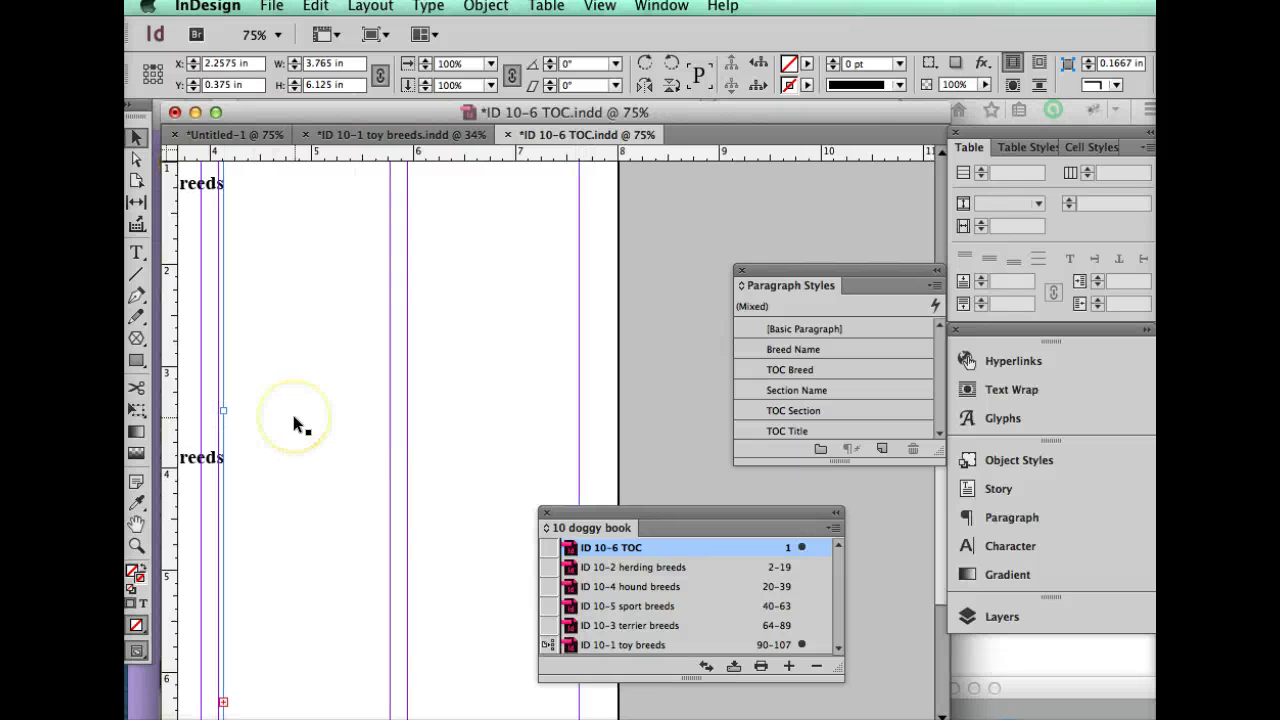
pyautogui.hscroll(-4, 293, 415)
pyautogui.scroll(-1, 293, 415)
pyautogui.hscroll(-2, 293, 415)
pyautogui.scroll(1, 293, 415)
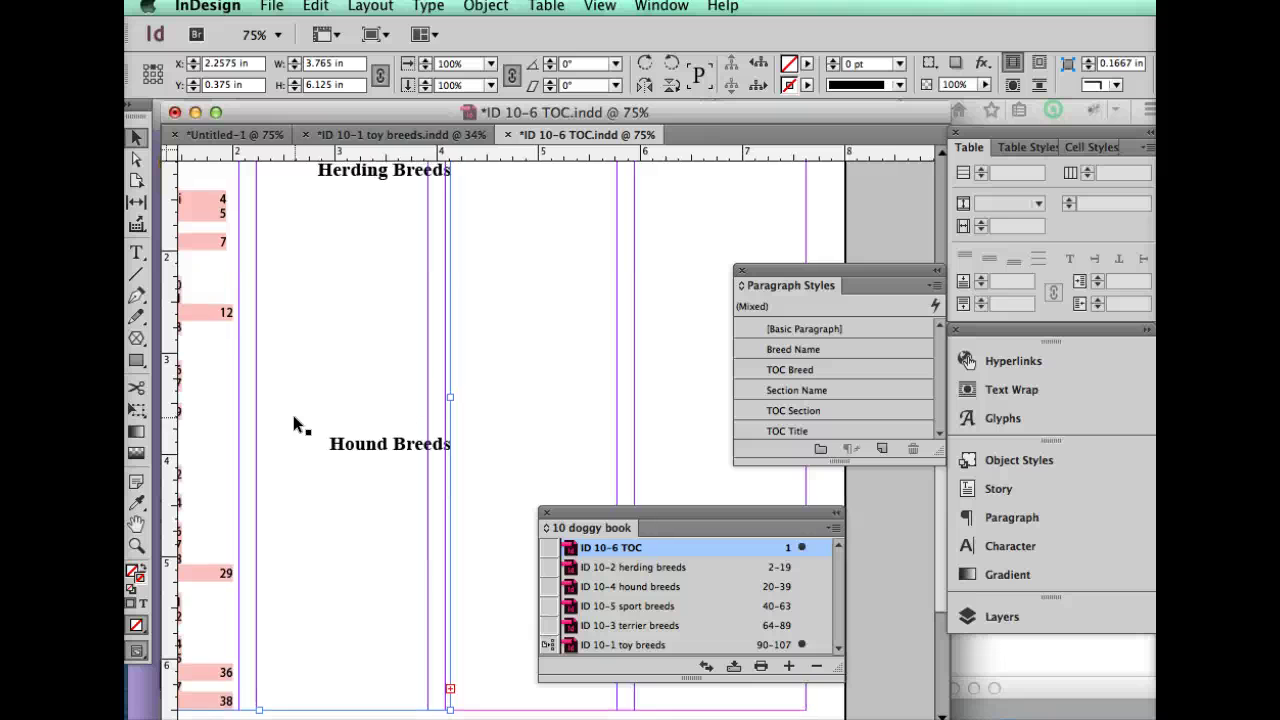
pyautogui.moveTo(450, 395); pyautogui.dragTo(242, 412)
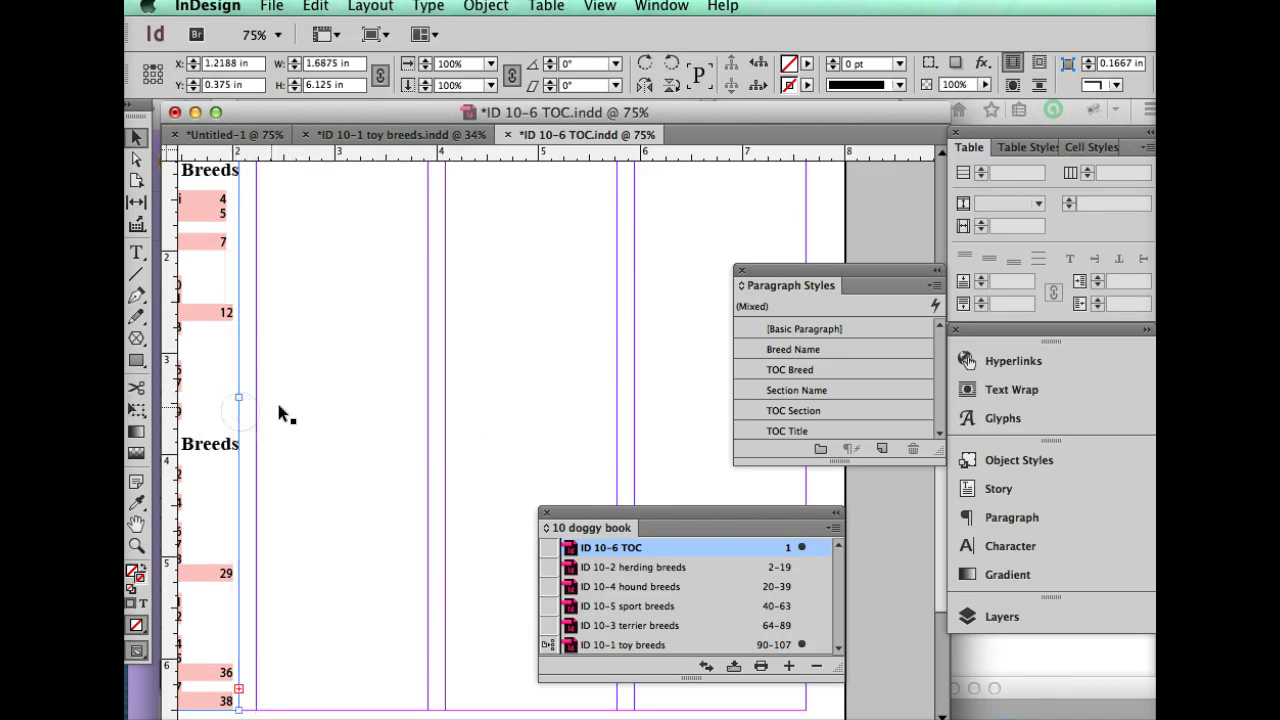
# - Flow the overset contents text from the first column's frame into the following columns, starting at the top of the second column
pyautogui.scroll(-4, 293, 410)
pyautogui.hscroll(-1, 293, 410)
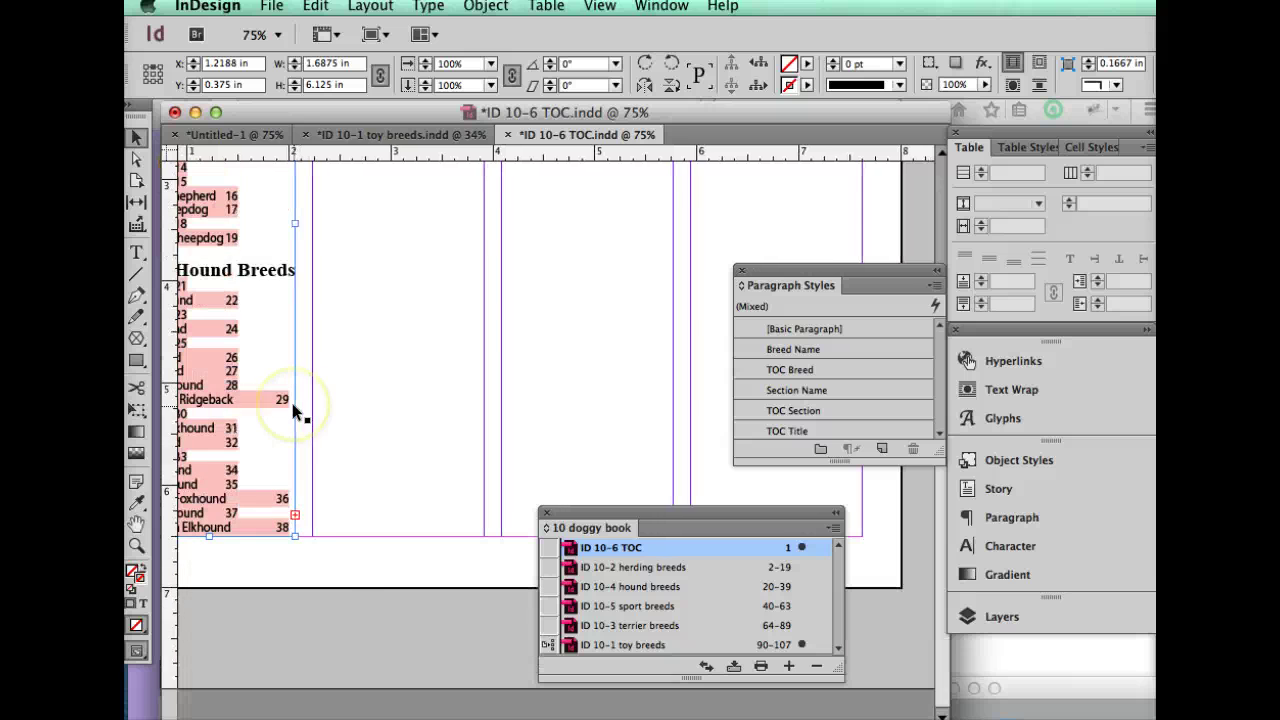
pyautogui.click(295, 515)
pyautogui.scroll(5, 352, 404)
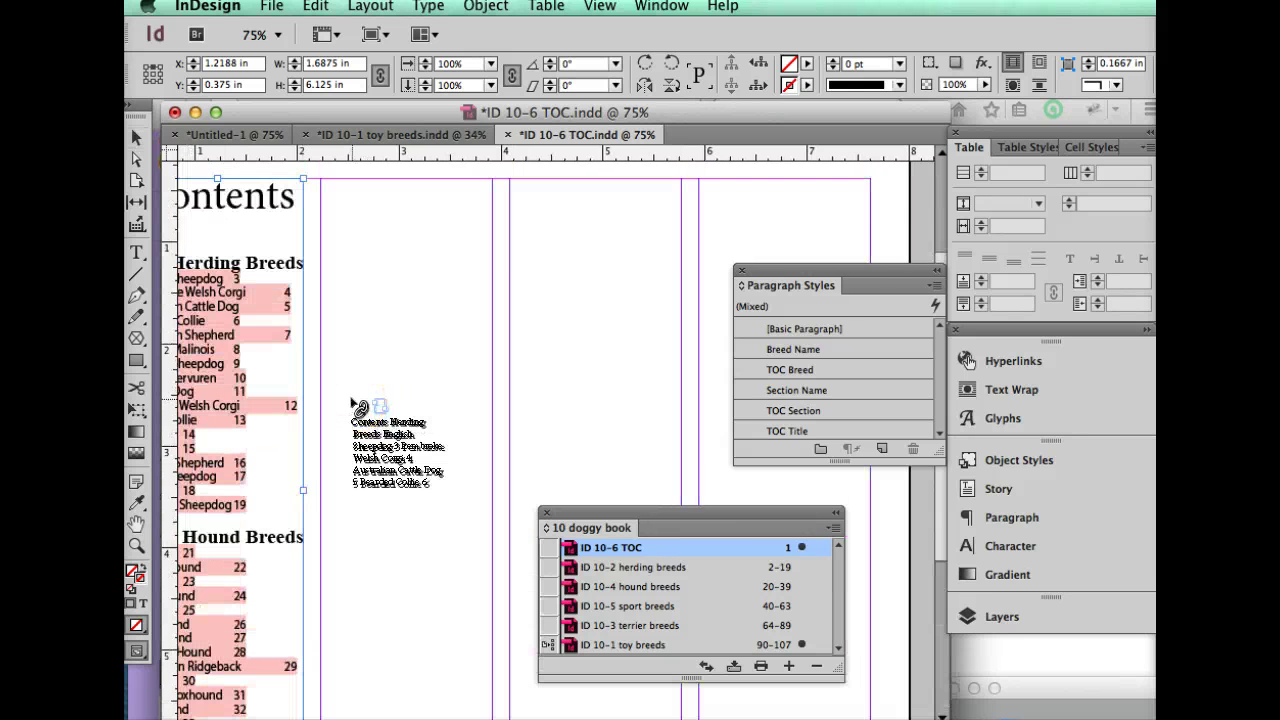
pyautogui.scroll(2, 352, 404)
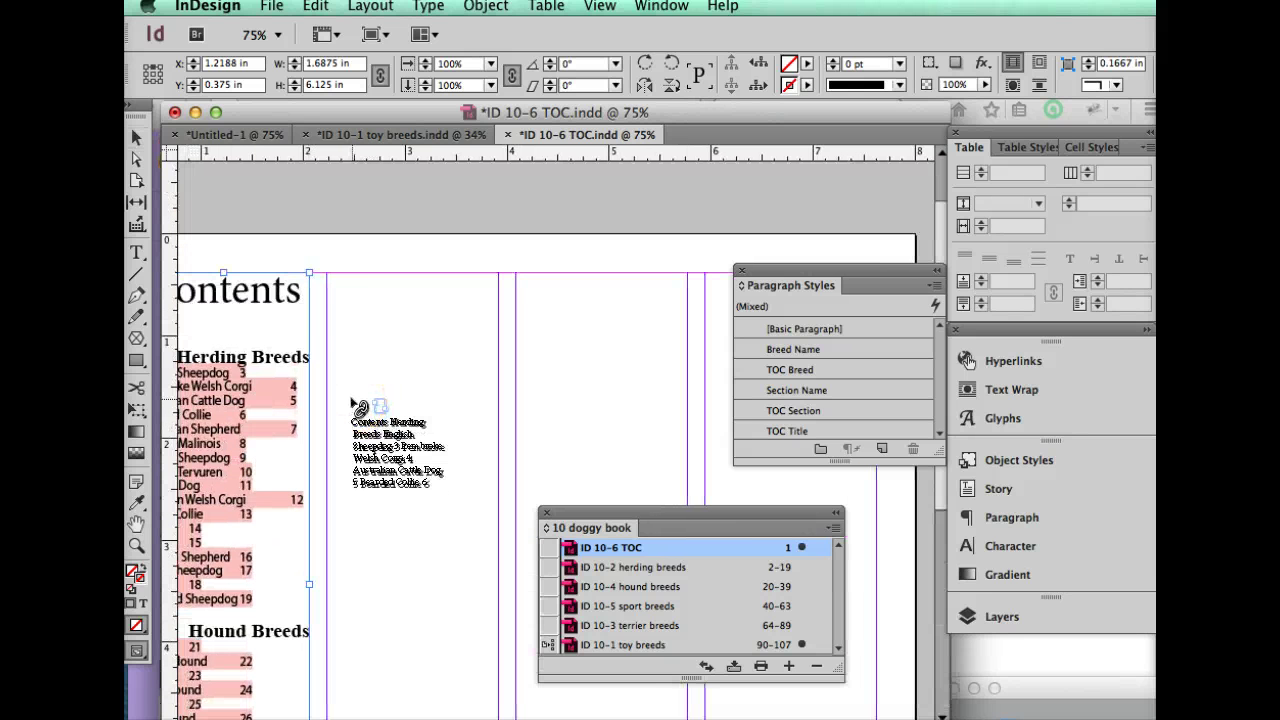
pyautogui.click(327, 272)
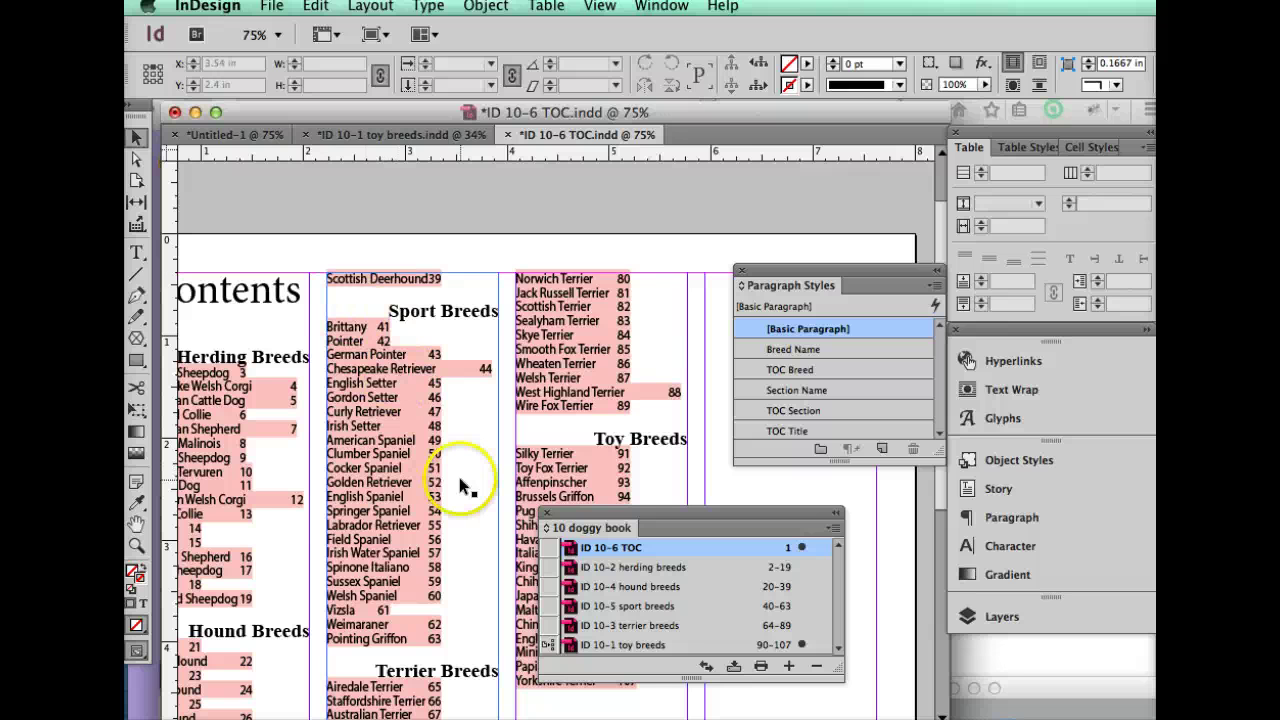
# - Move the 10 doggy book panel clear of the Toy Breeds entries in the third column
pyautogui.scroll(-2, 468, 492)
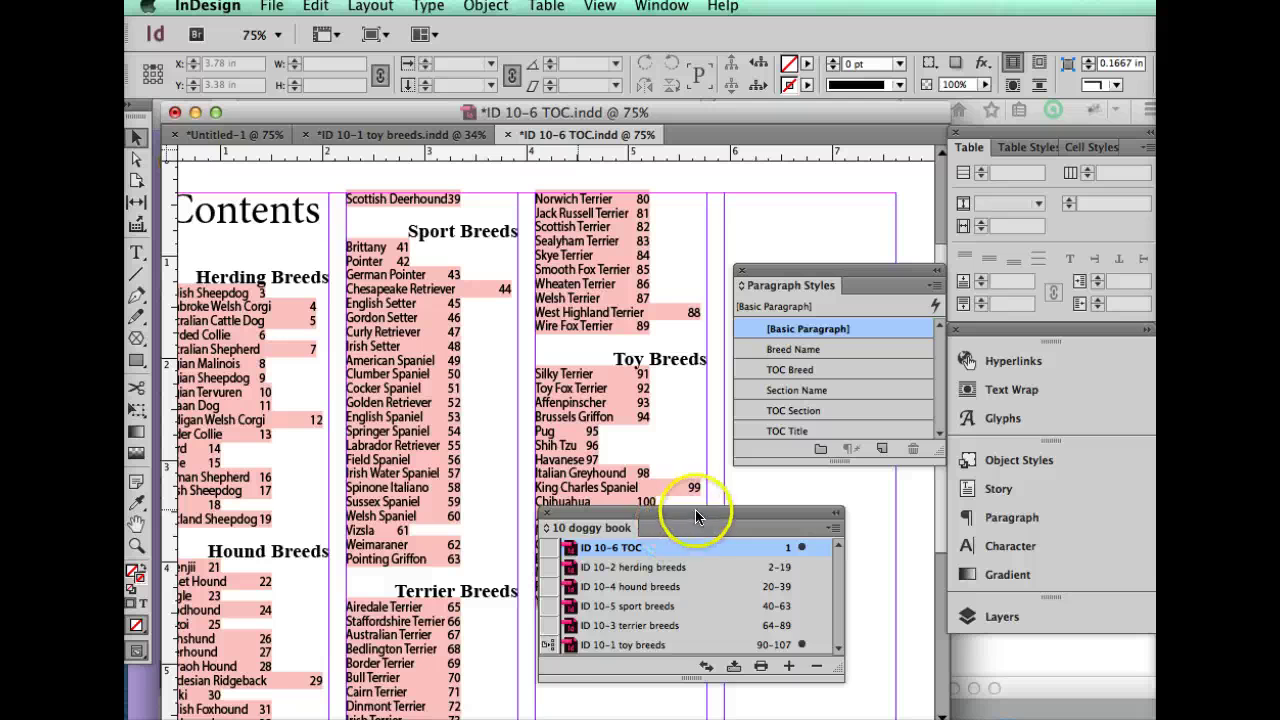
pyautogui.moveTo(697, 515); pyautogui.dragTo(773, 541)
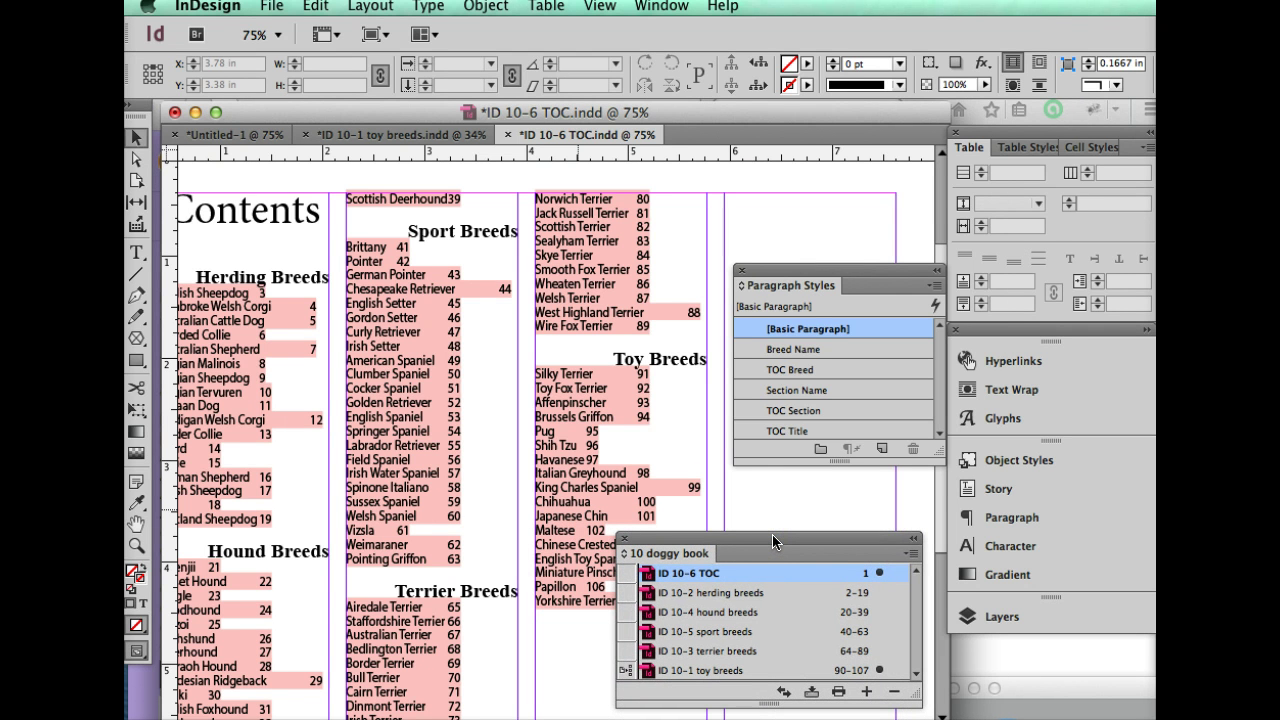
pyautogui.click(683, 420)
pyautogui.click(775, 502)
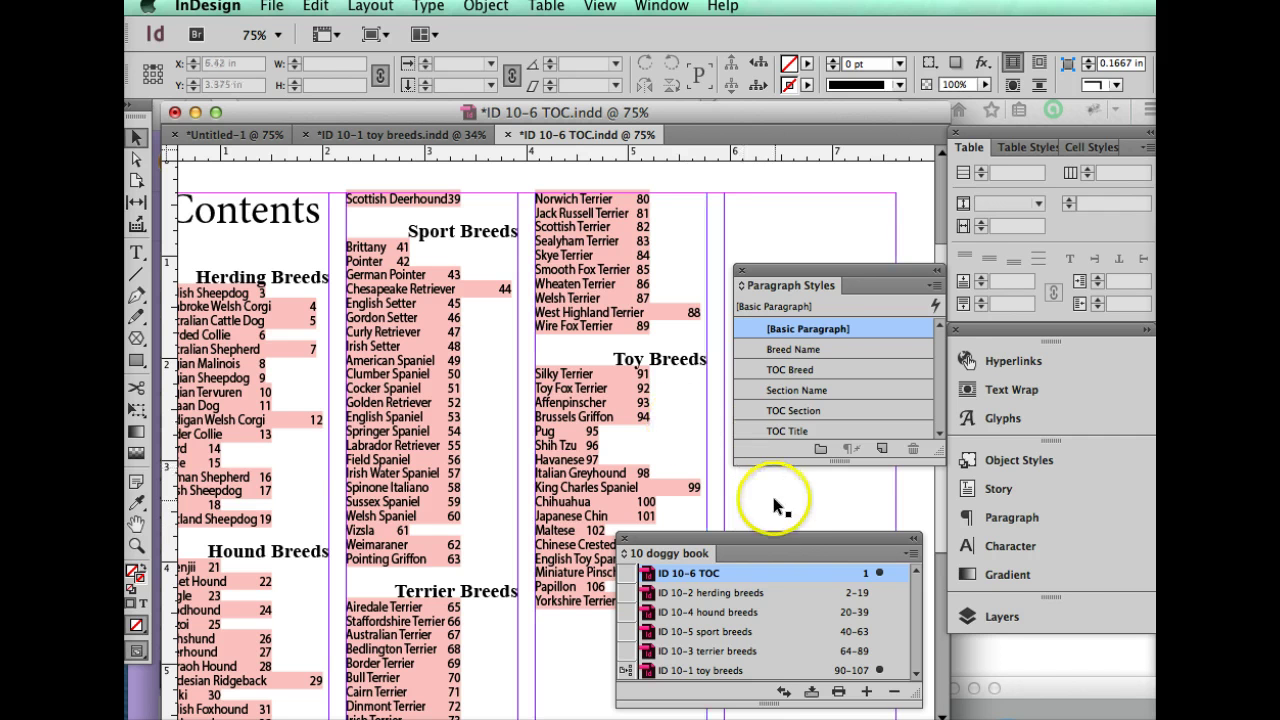
# - Set the leading of the TOC Breed paragraph style to 13 pt
pyautogui.doubleClick(872, 369)
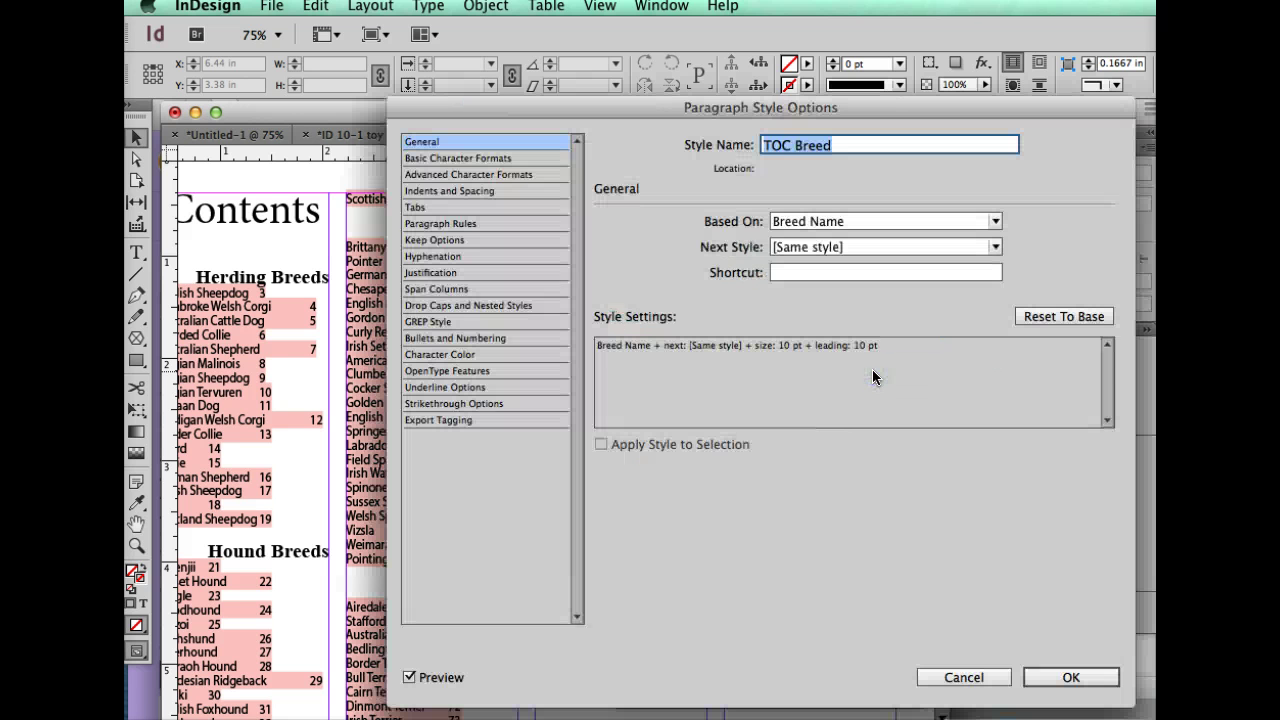
pyautogui.click(773, 113)
pyautogui.moveTo(773, 113); pyautogui.dragTo(600, 298)
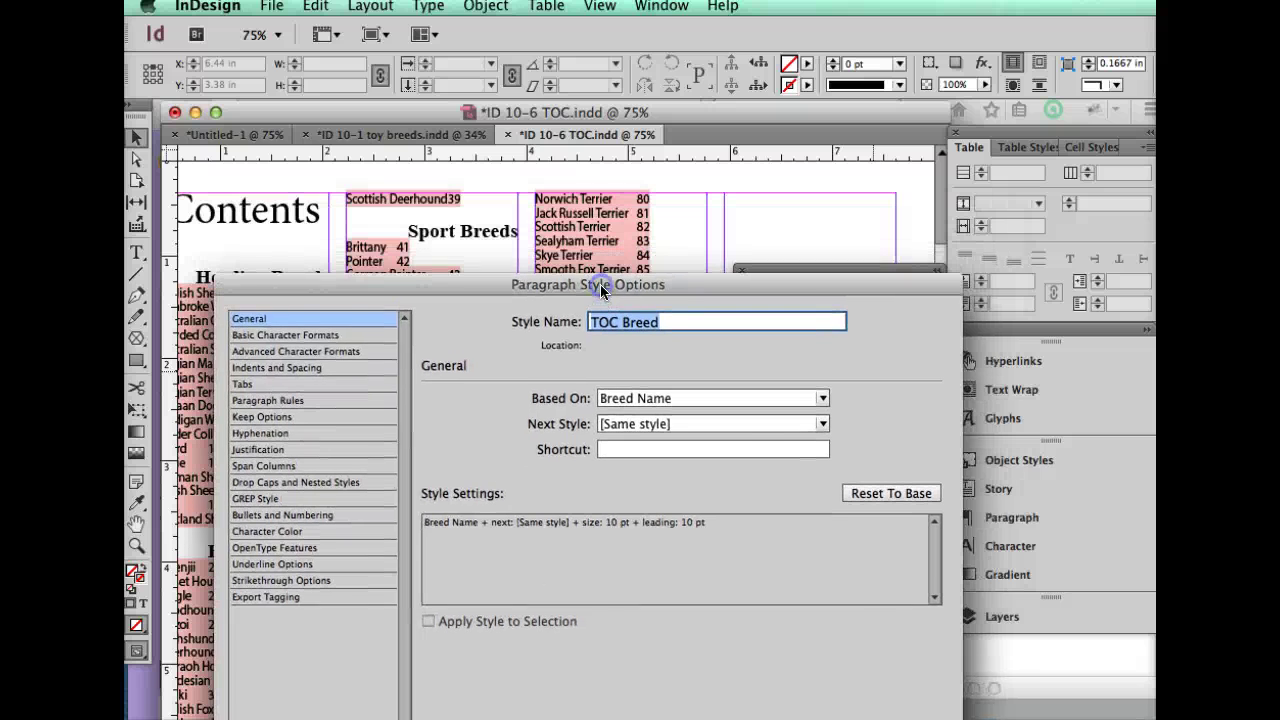
pyautogui.click(355, 341)
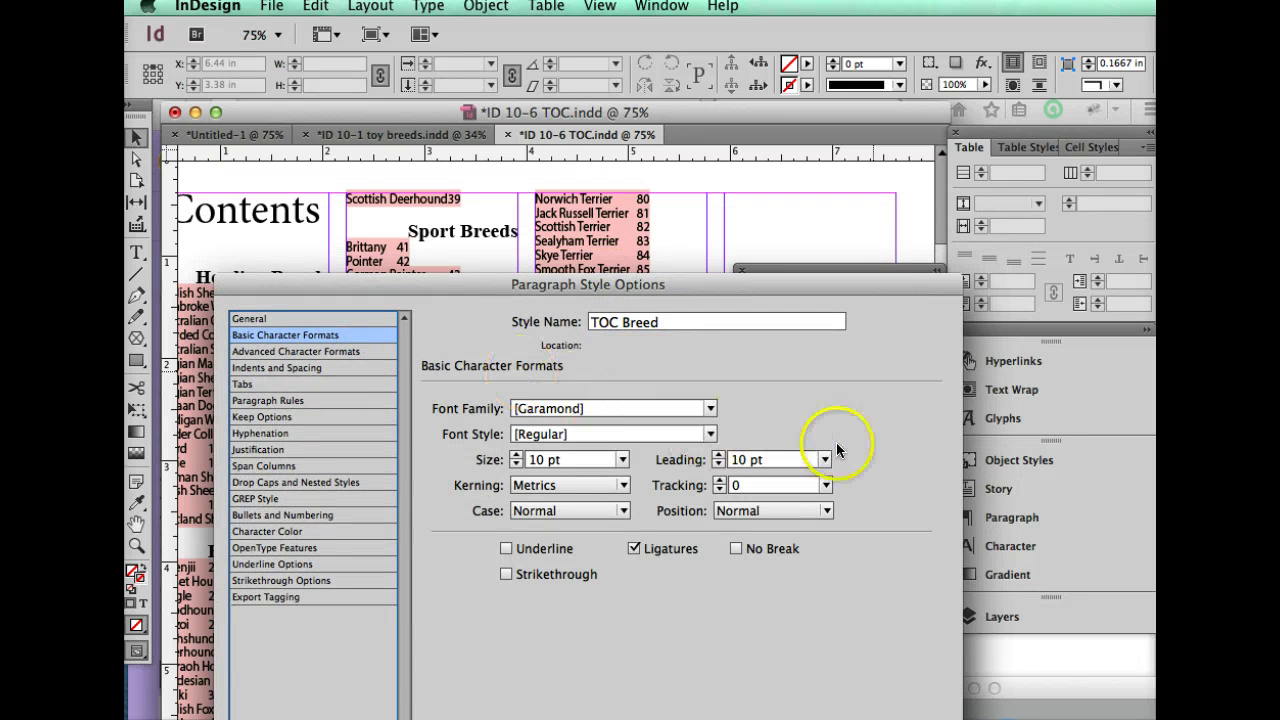
pyautogui.click(718, 455)
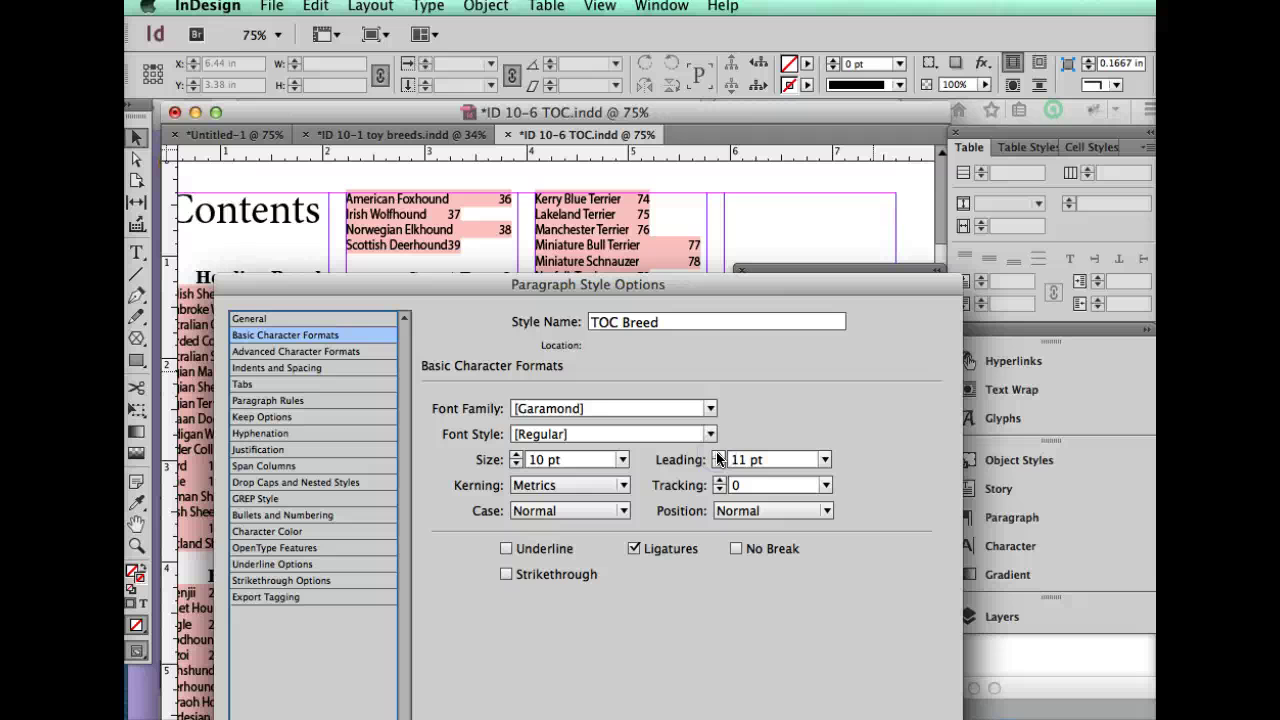
pyautogui.click(718, 455)
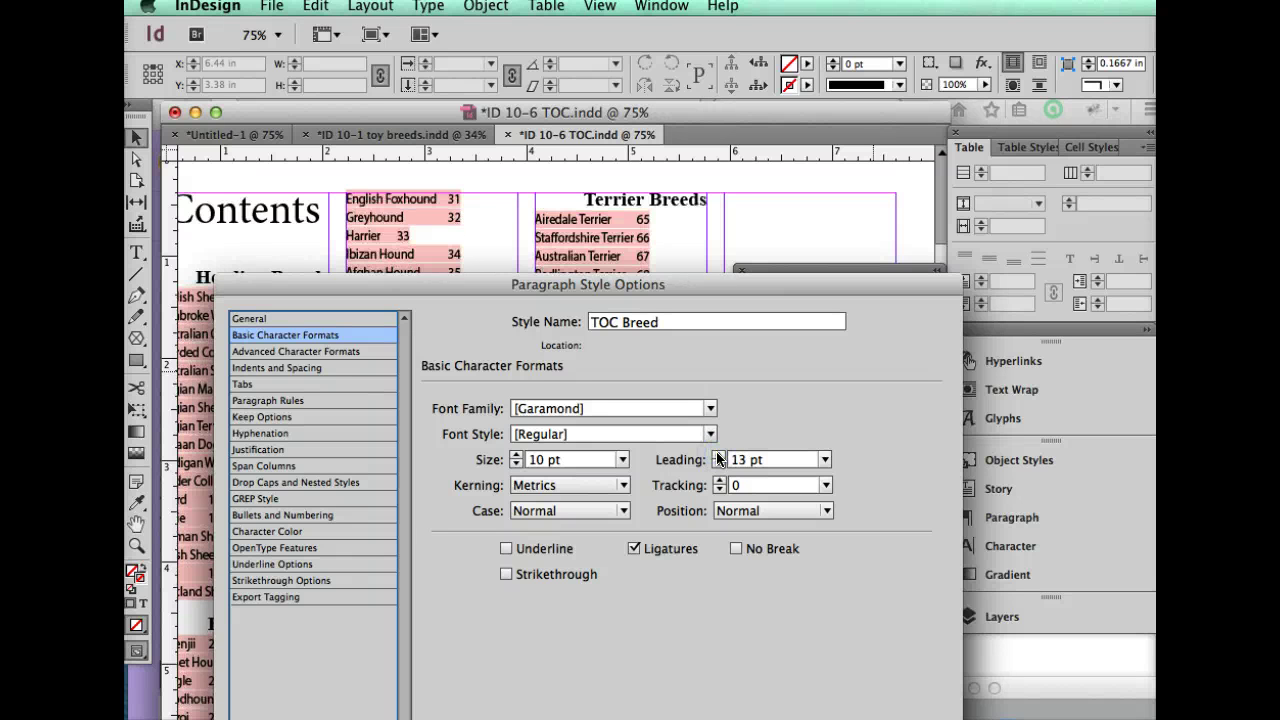
pyautogui.click(718, 455)
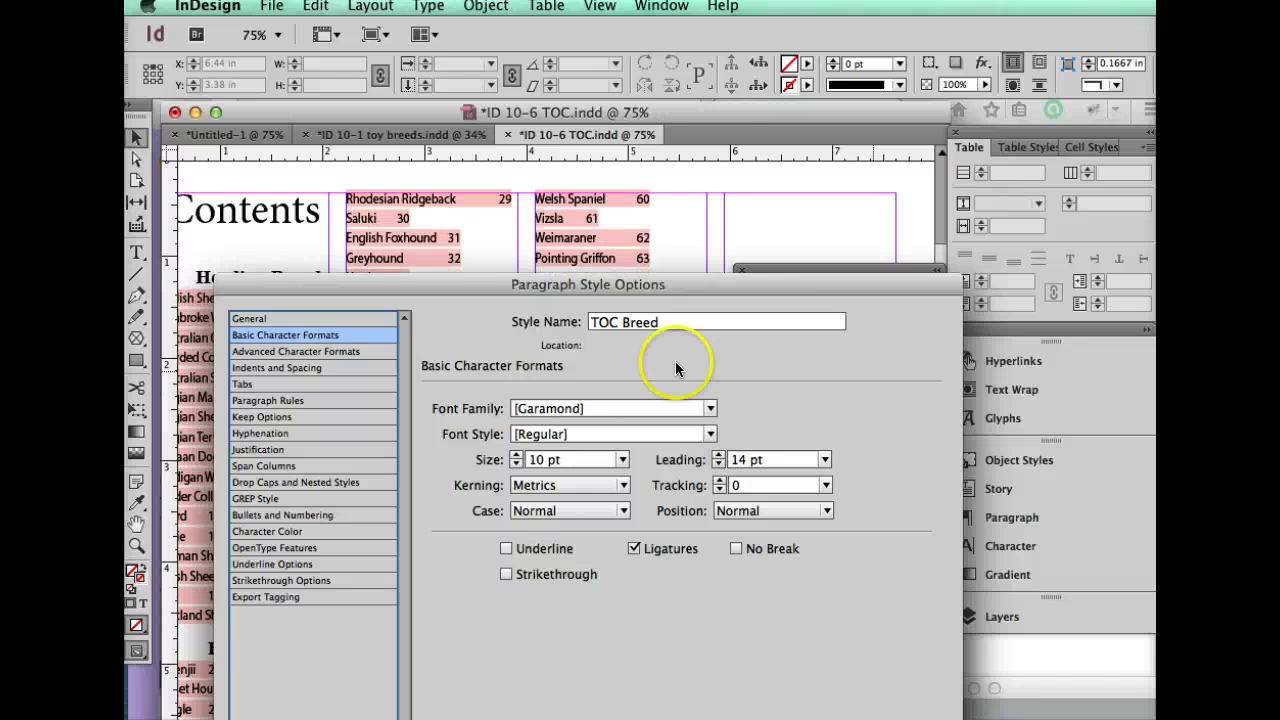
pyautogui.moveTo(645, 284); pyautogui.dragTo(663, 368)
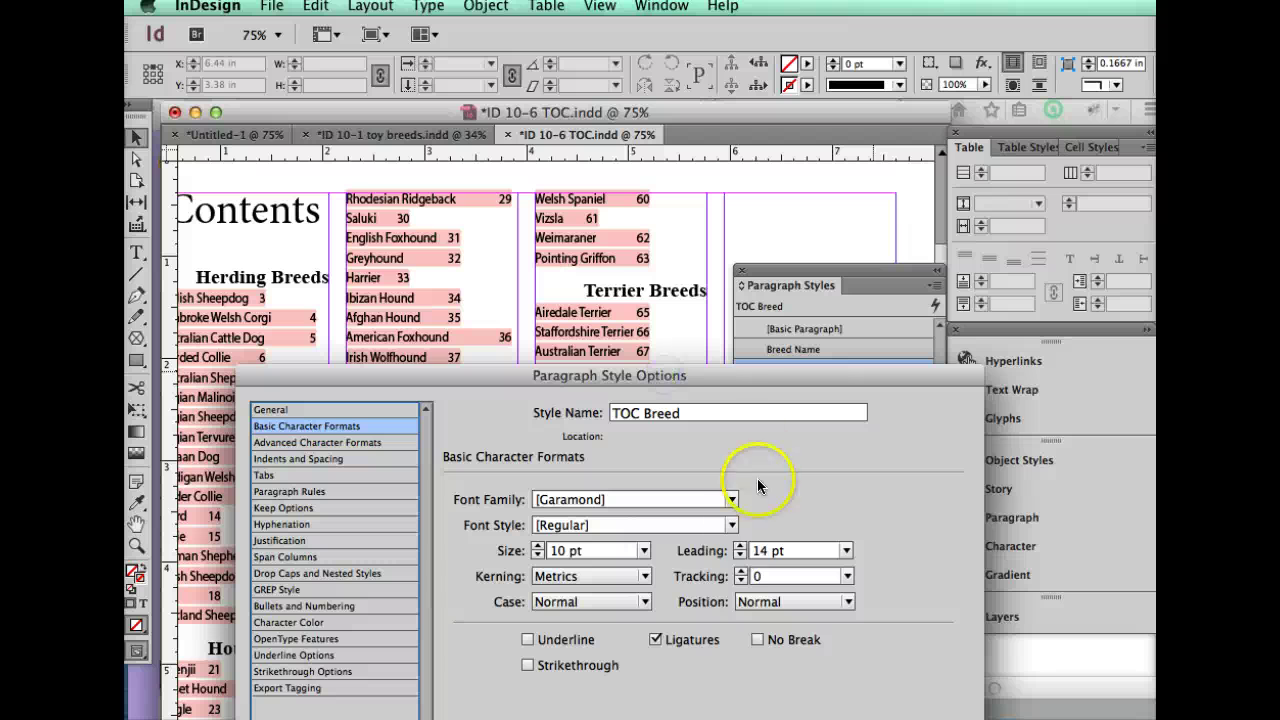
pyautogui.click(741, 554)
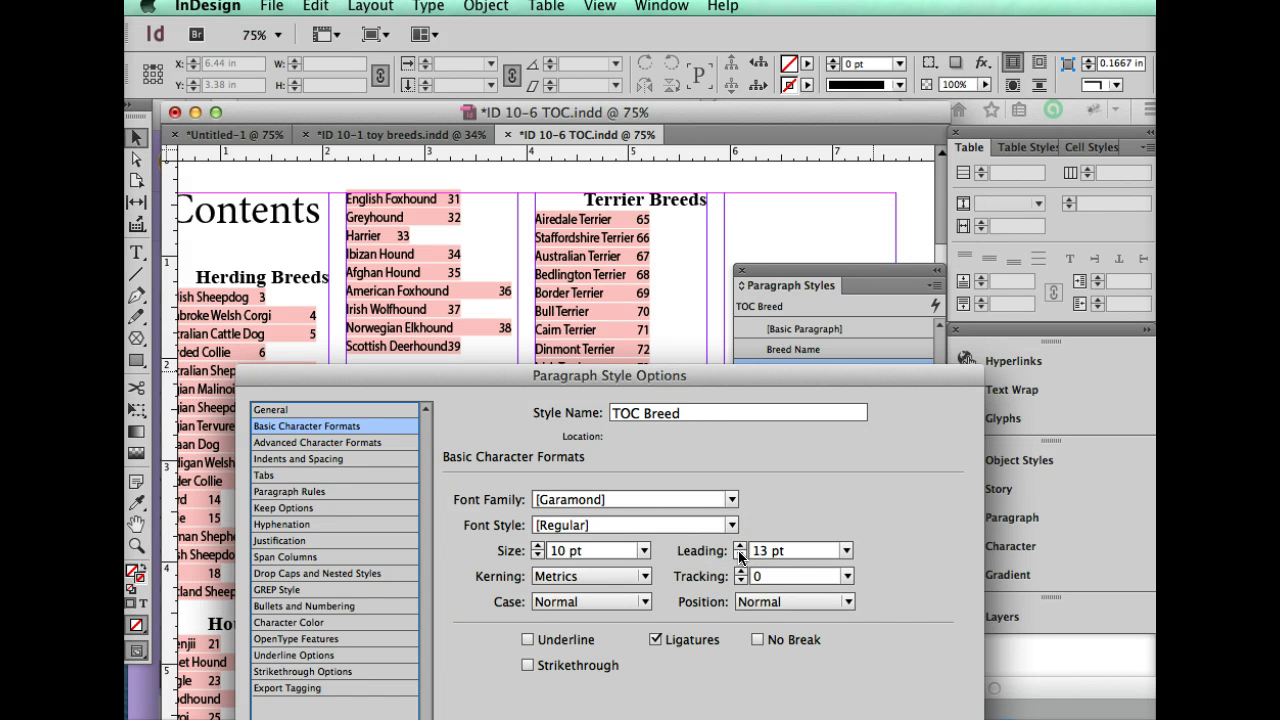
# - Set the TOC Breed style's font size to 11 pt and apply the style changes
pyautogui.click(538, 545)
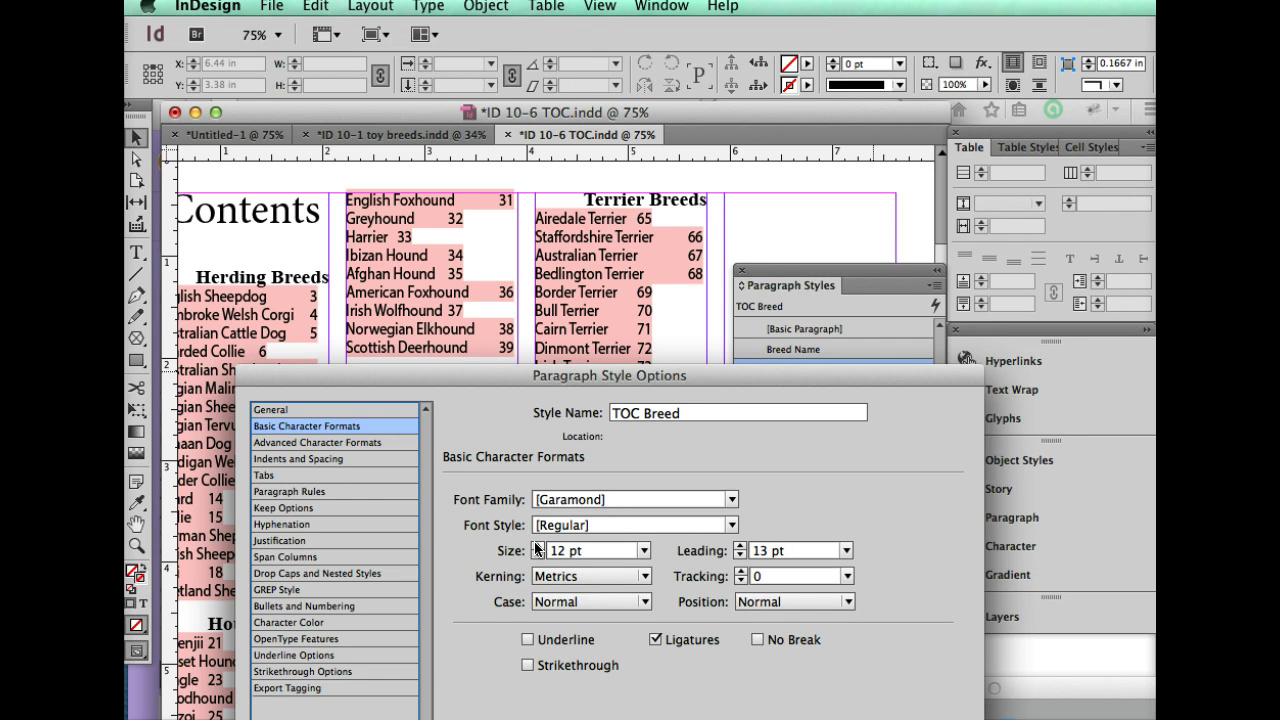
pyautogui.moveTo(571, 377); pyautogui.dragTo(546, 371)
pyautogui.click(507, 546)
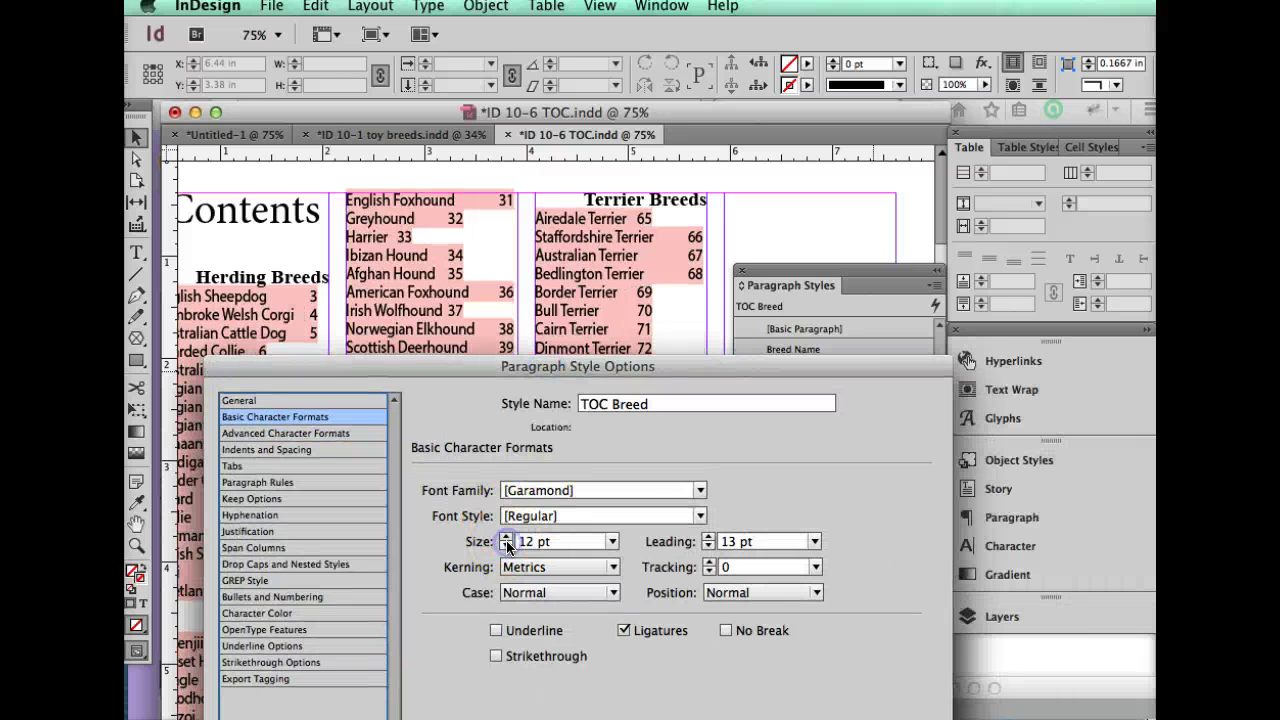
pyautogui.click(507, 546)
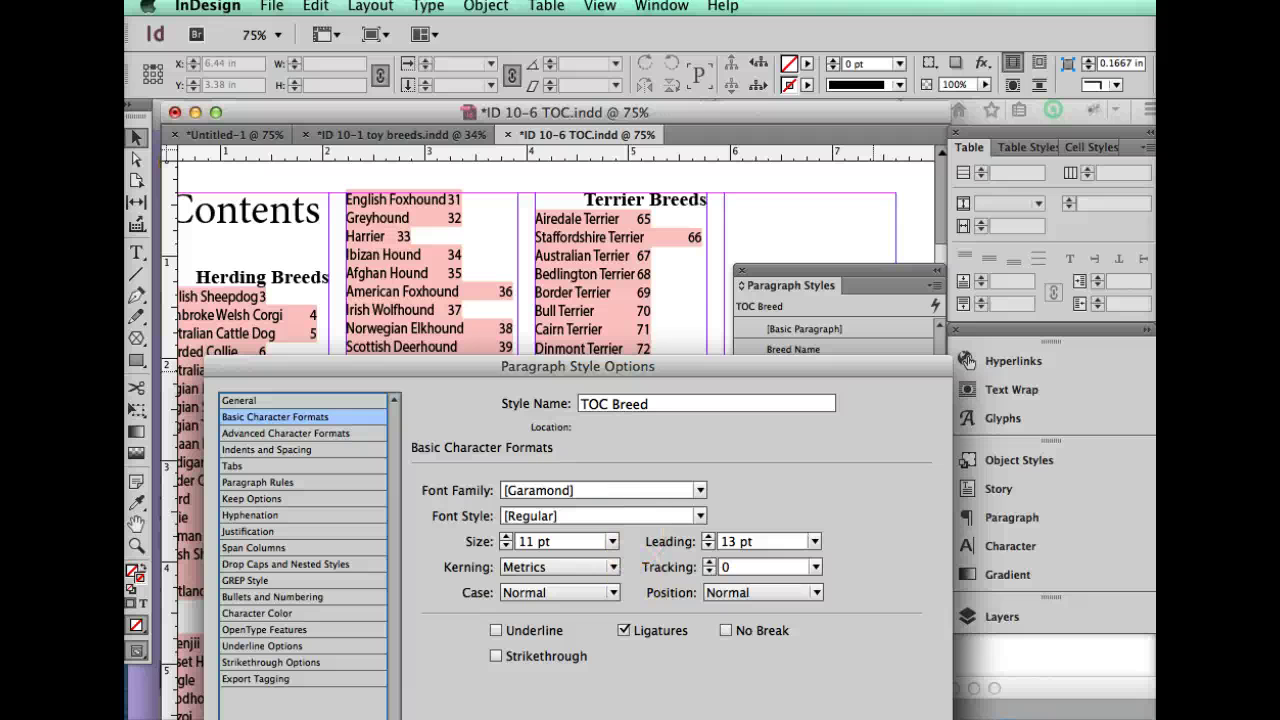
pyautogui.press('Return')
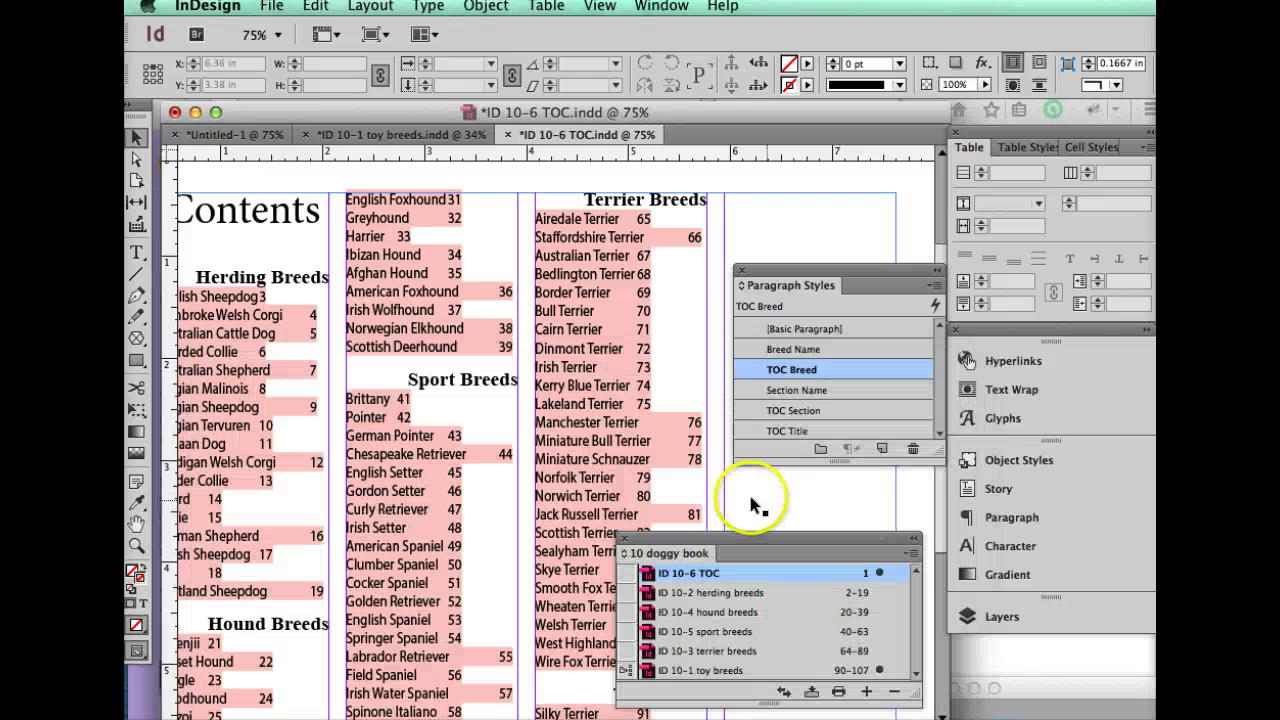
# - Try to flow the overset contents text from the third column's frame into the fourth column
pyautogui.scroll(-10, 686, 456)
pyautogui.hscroll(2, 686, 456)
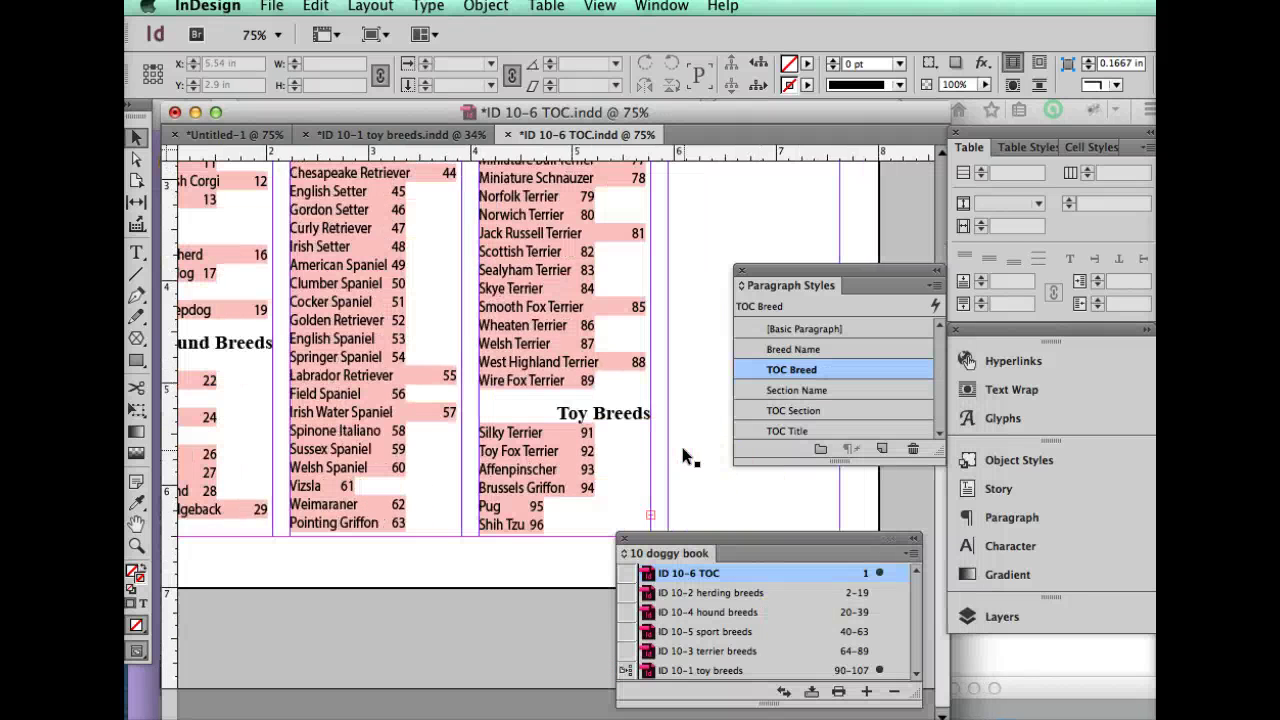
pyautogui.click(651, 386)
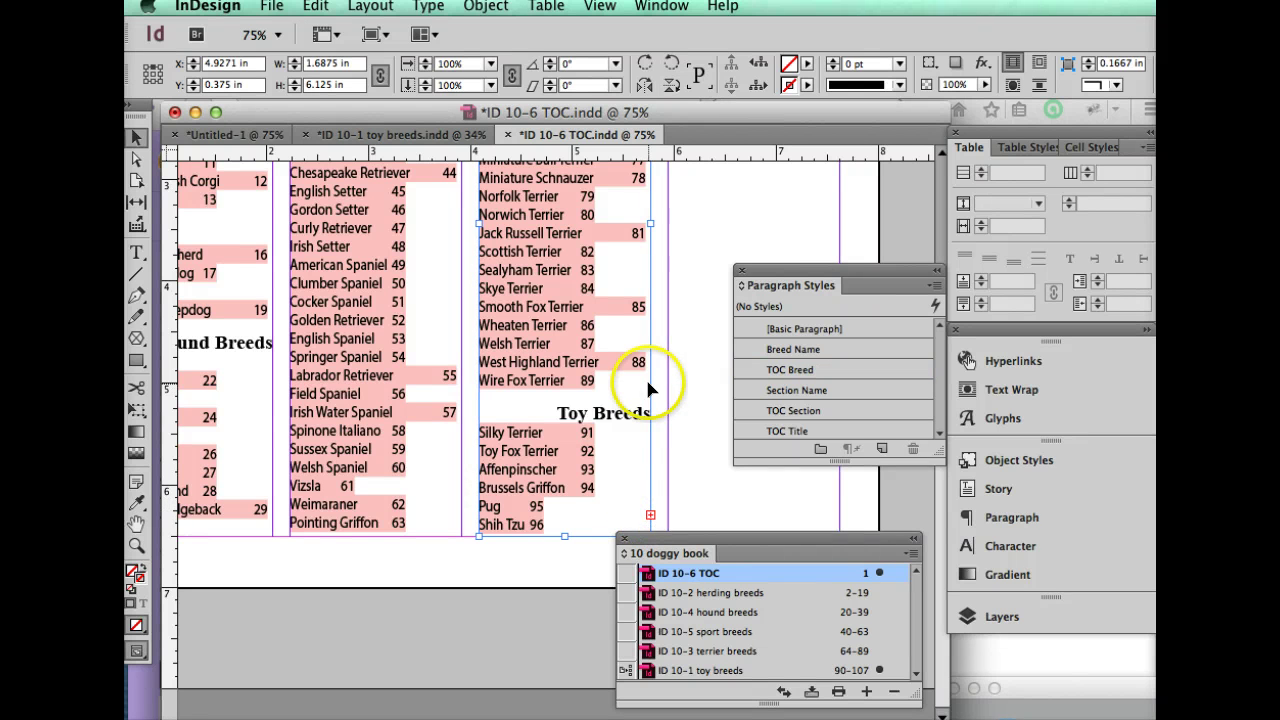
pyautogui.click(651, 517)
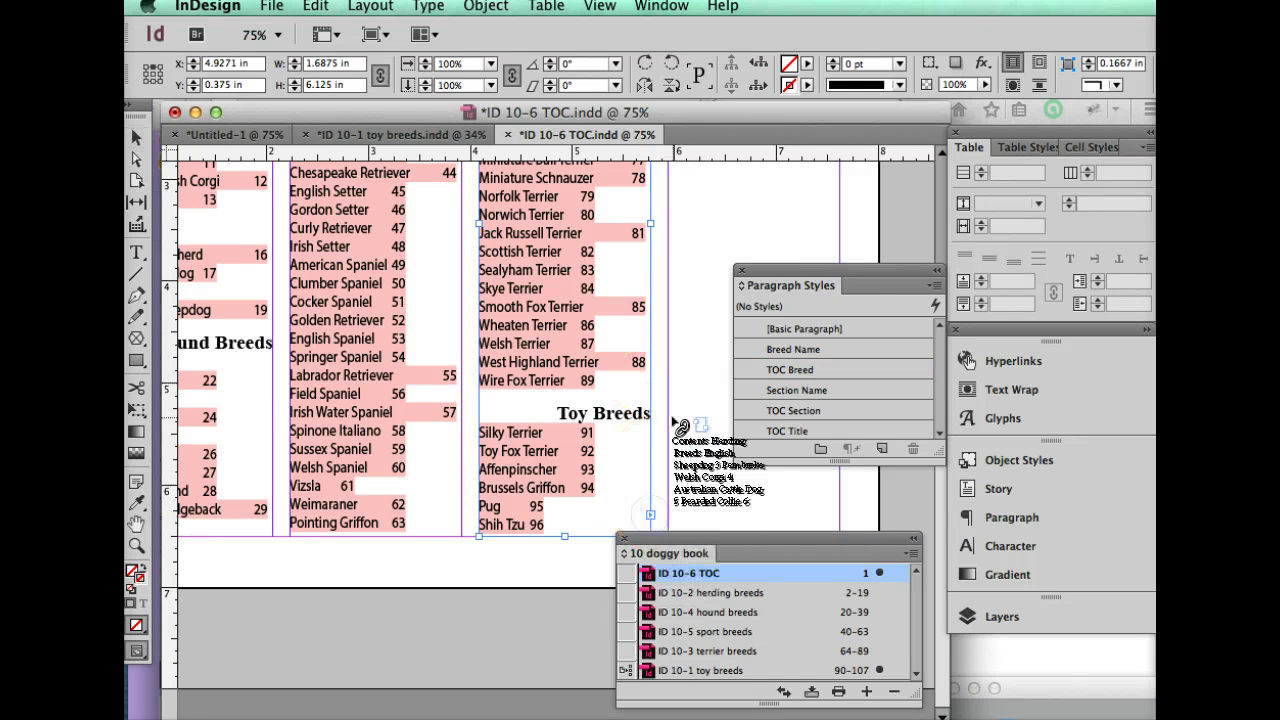
pyautogui.scroll(8, 676, 424)
pyautogui.scroll(2, 678, 424)
pyautogui.hscroll(3, 678, 424)
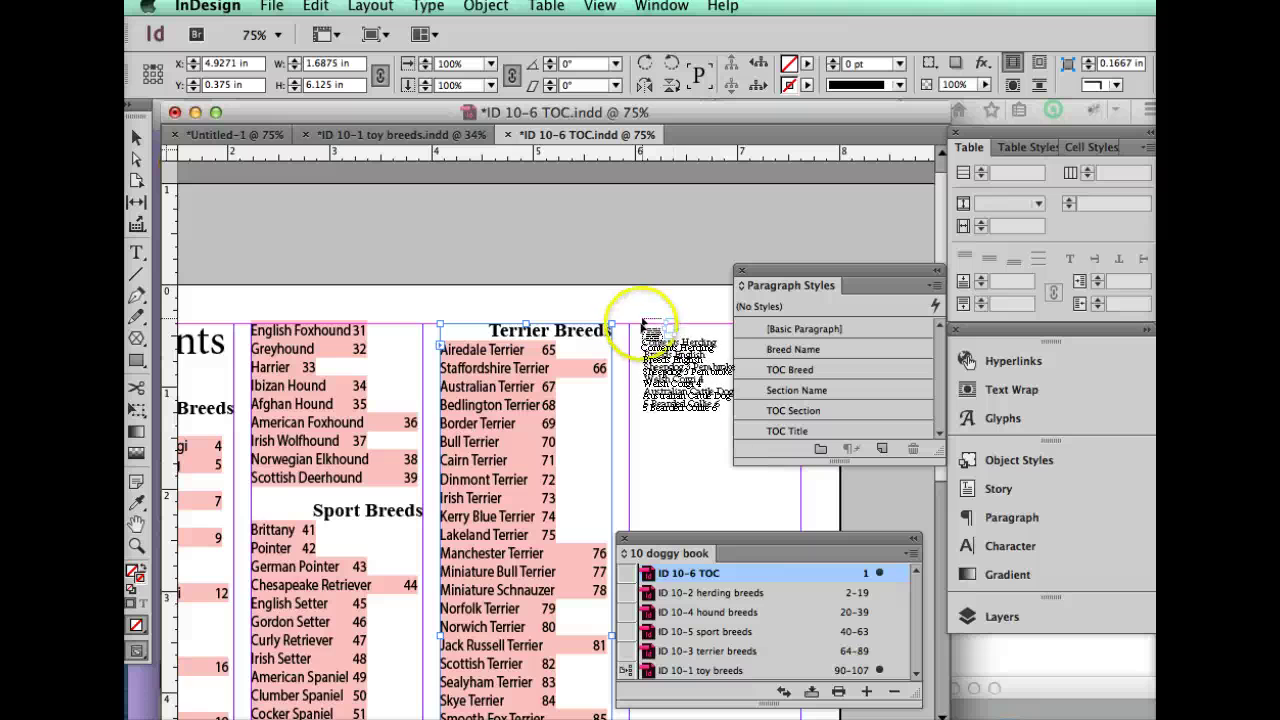
pyautogui.scroll(-1, 645, 338)
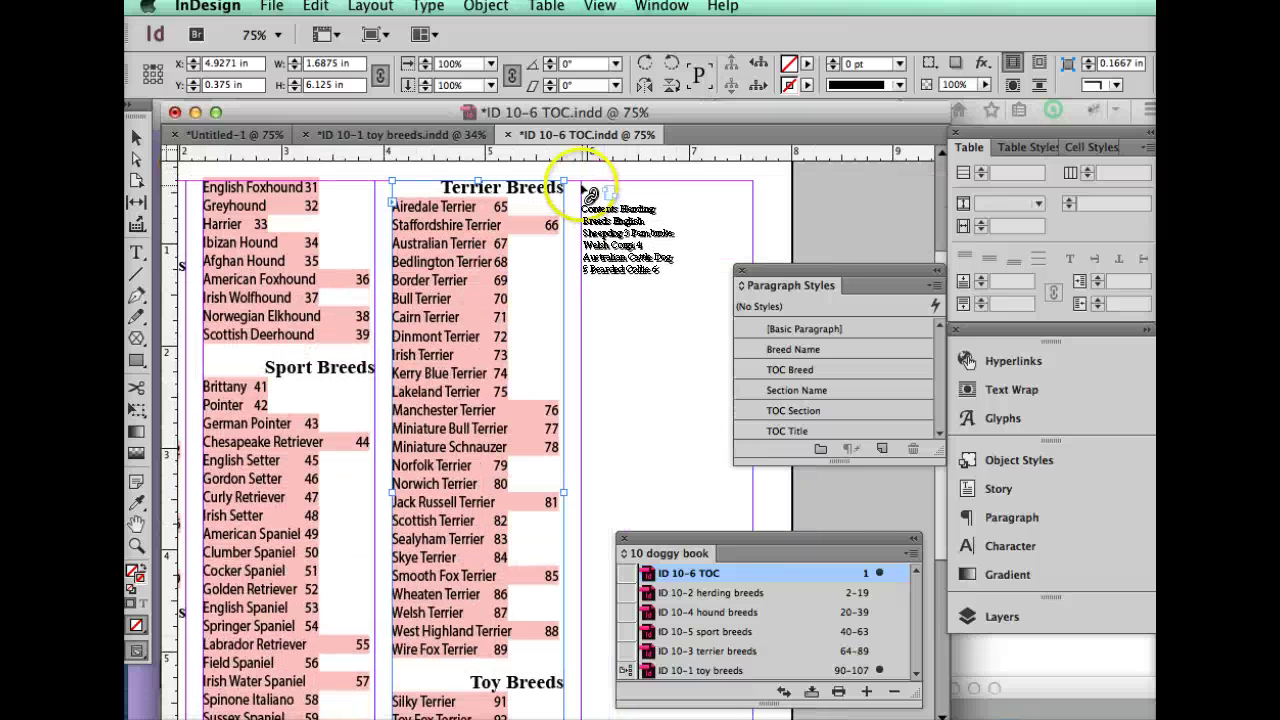
pyautogui.click(591, 192)
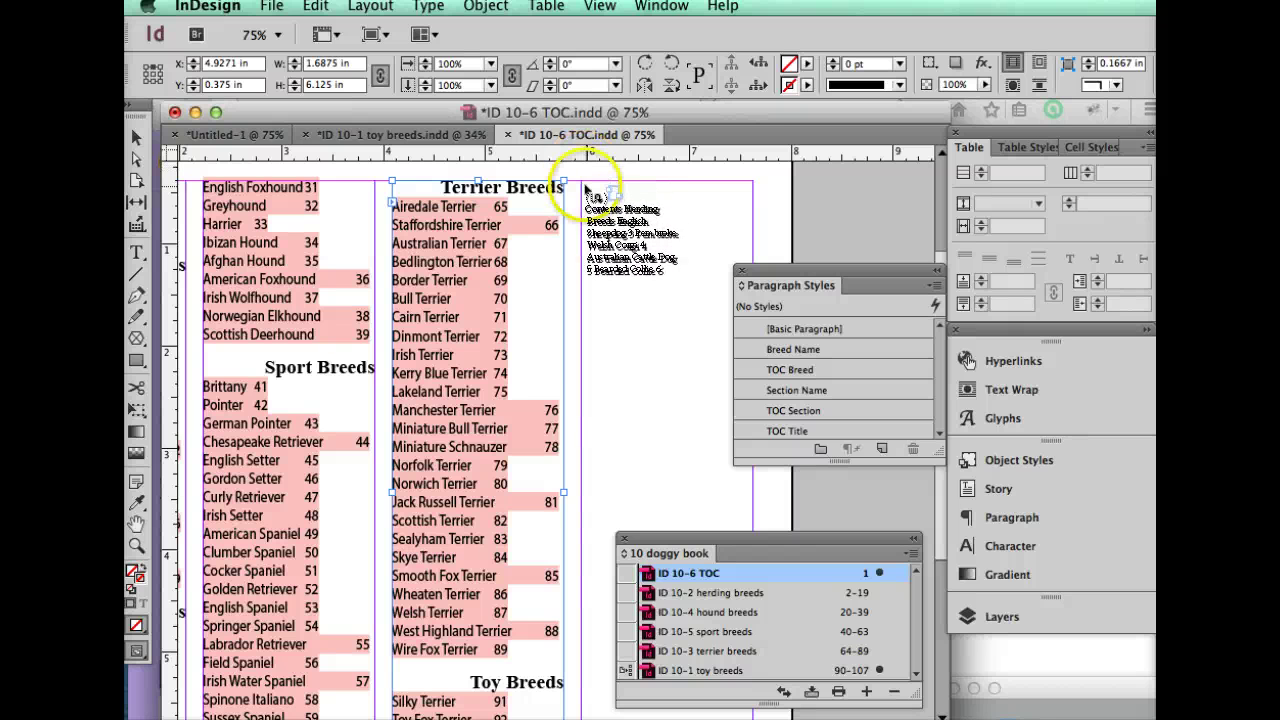
pyautogui.click(581, 184)
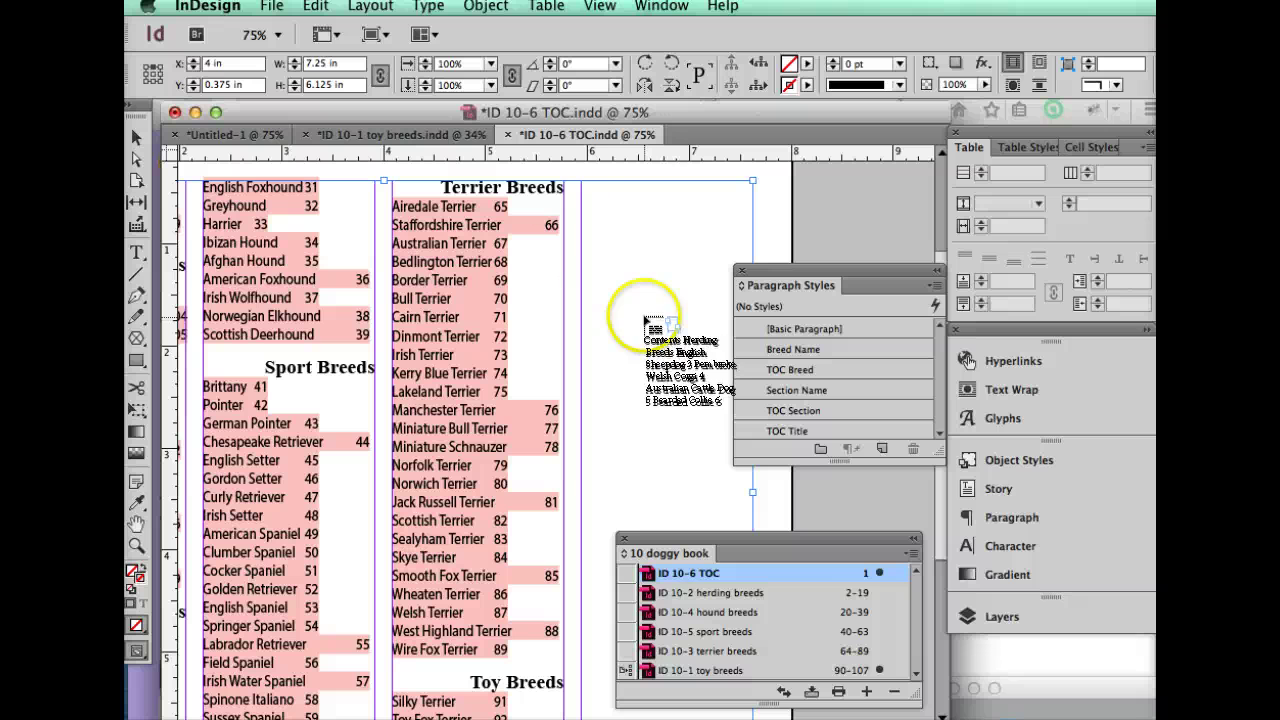
pyautogui.click(581, 185)
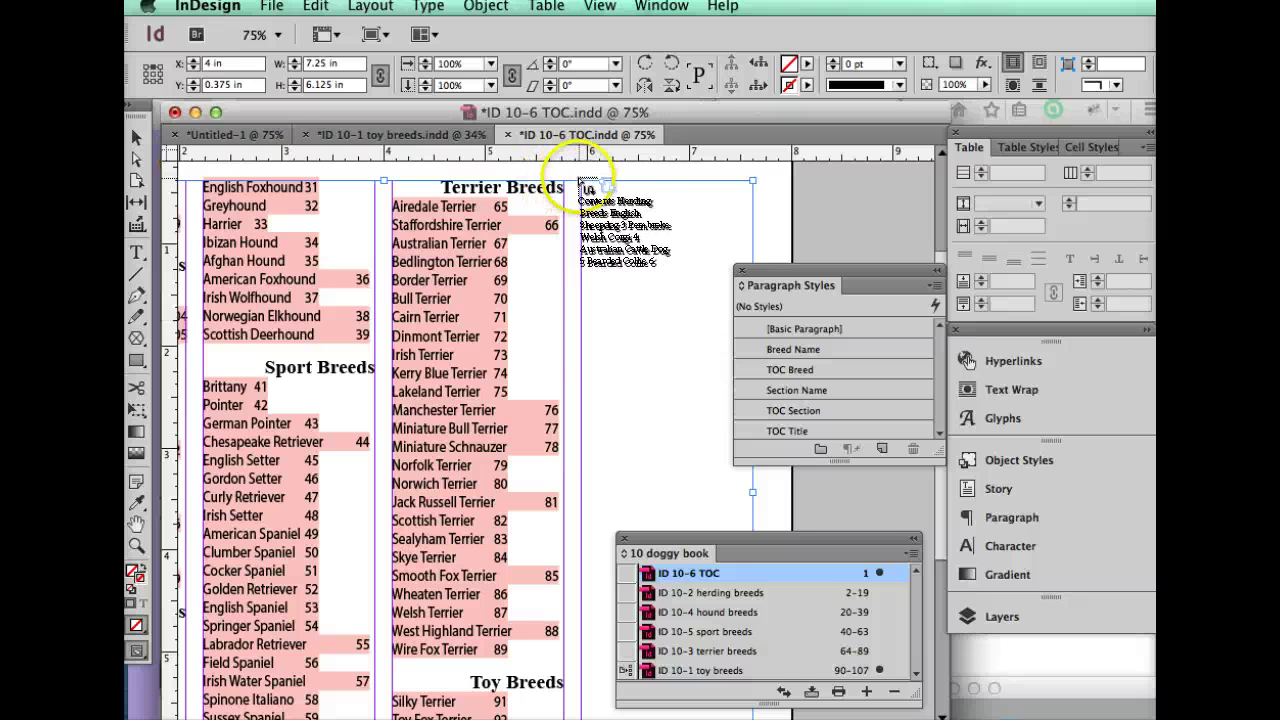
pyautogui.press('Escape')
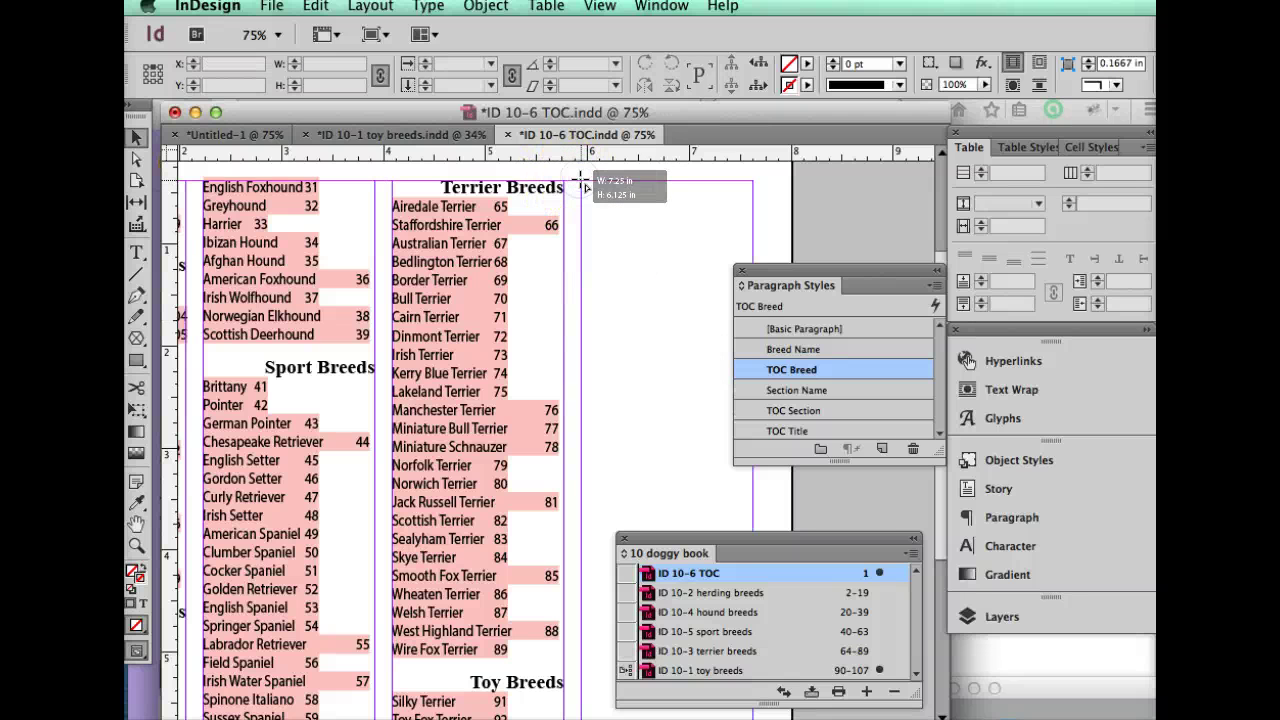
# - Flow the overset text after the Shih Tzu entry from the third column's frame into the top of the fourth column
pyautogui.scroll(-5, 618, 261)
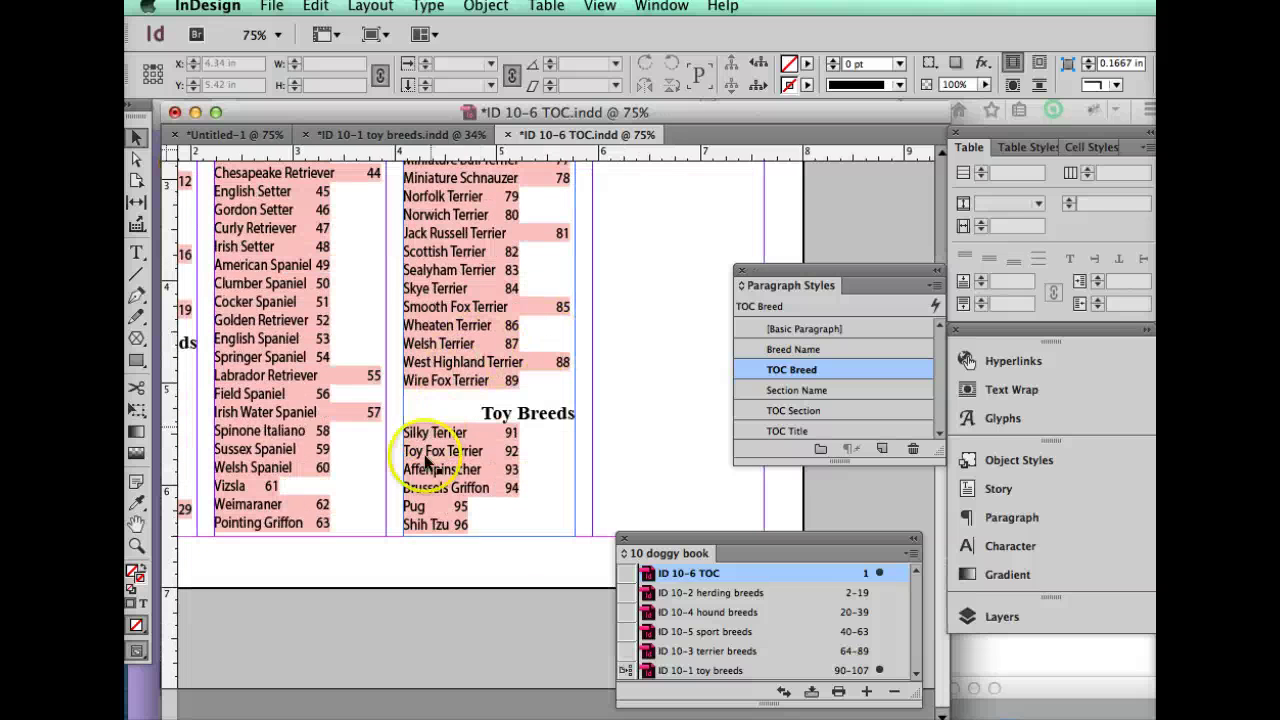
pyautogui.click(481, 495)
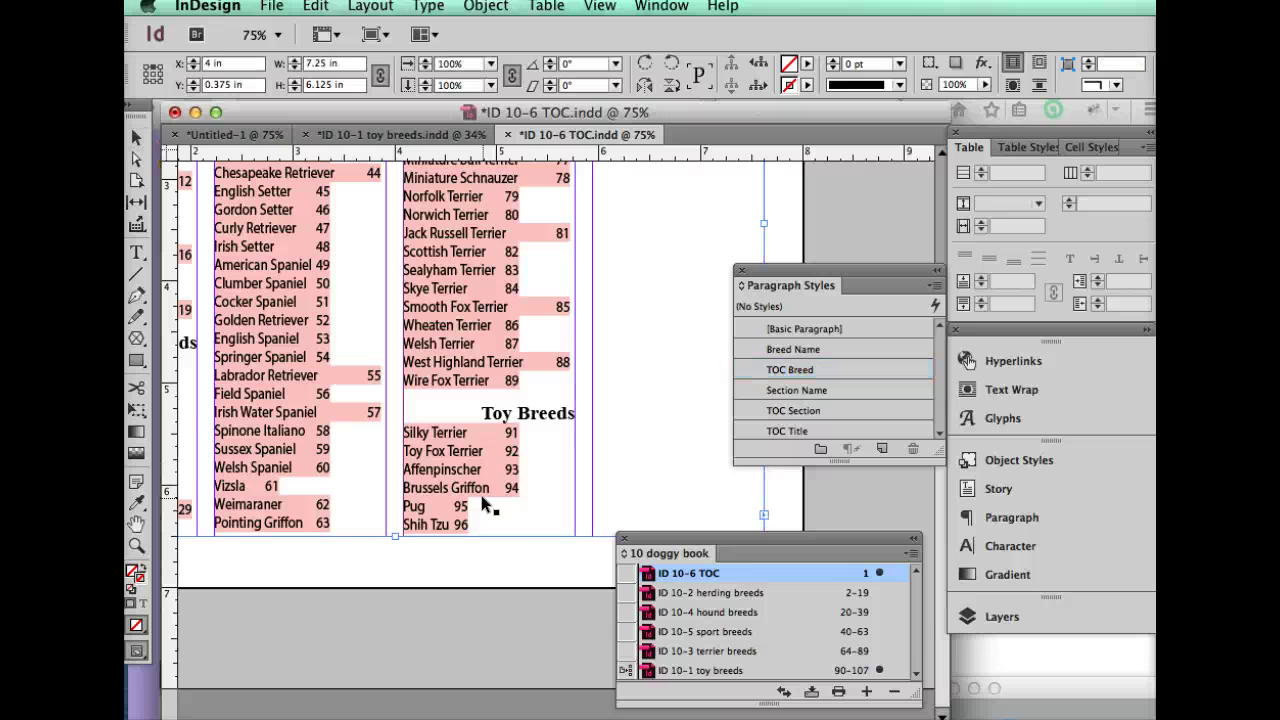
pyautogui.click(522, 497)
pyautogui.hscroll(2, 522, 500)
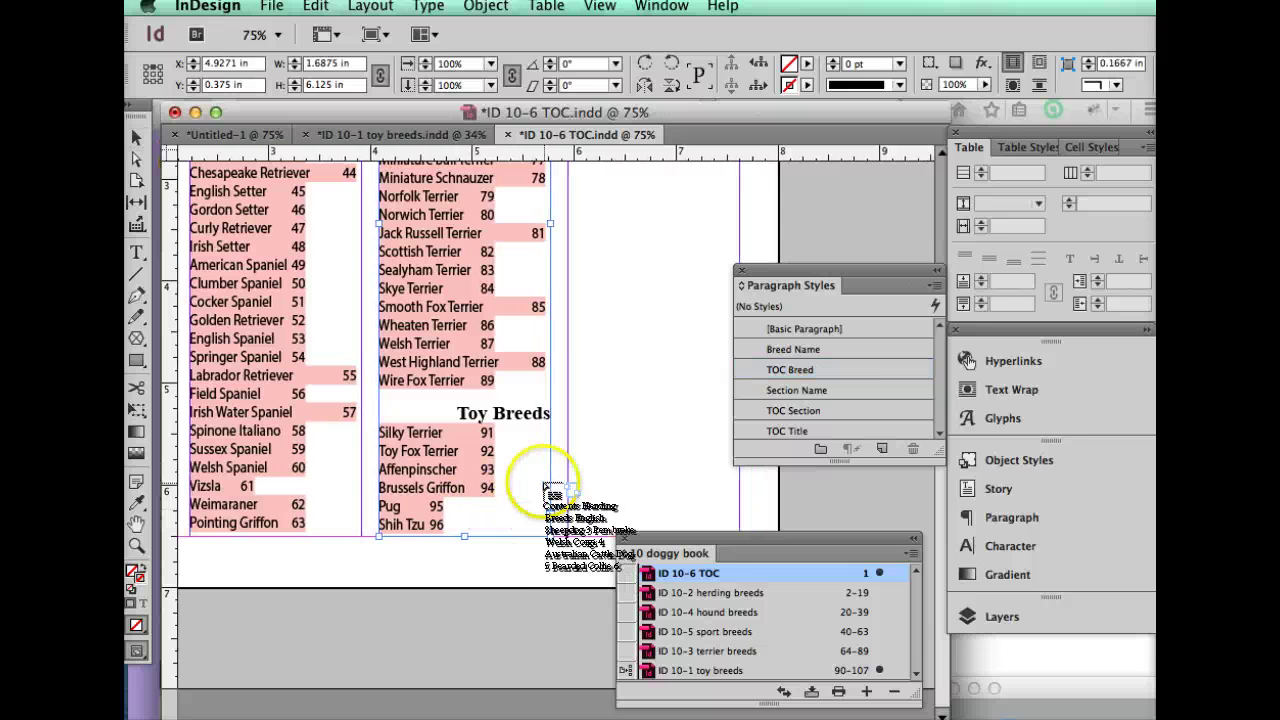
pyautogui.scroll(8, 530, 495)
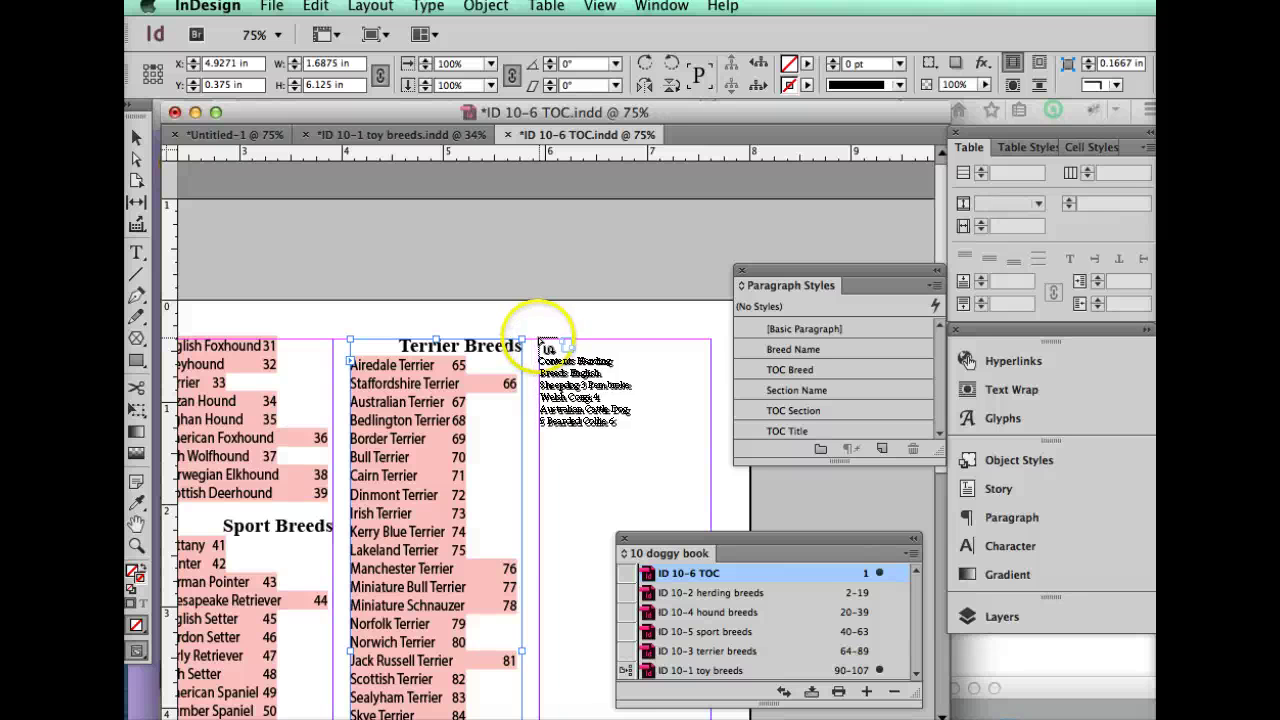
pyautogui.click(540, 345)
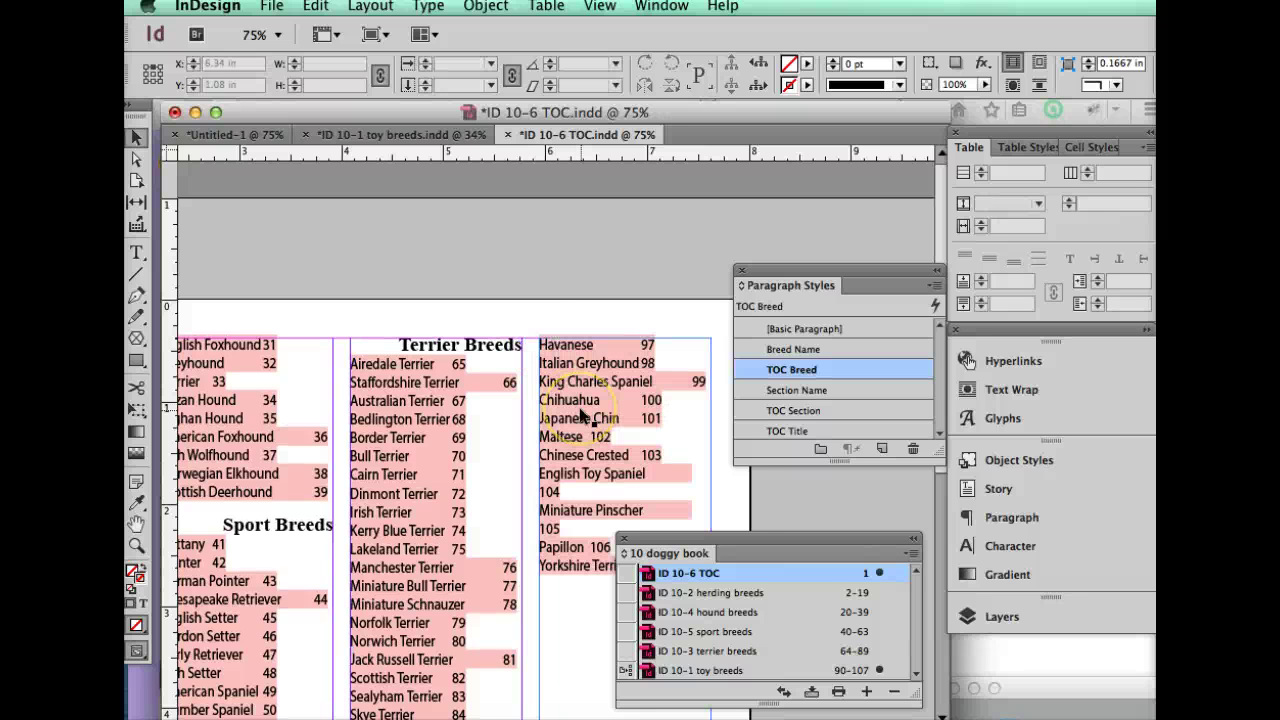
# - Add a right-aligned tab stop to the TOC Breed paragraph style and position it at 2.8056 in
pyautogui.scroll(-1, 579, 407)
pyautogui.scroll(-5, 579, 407)
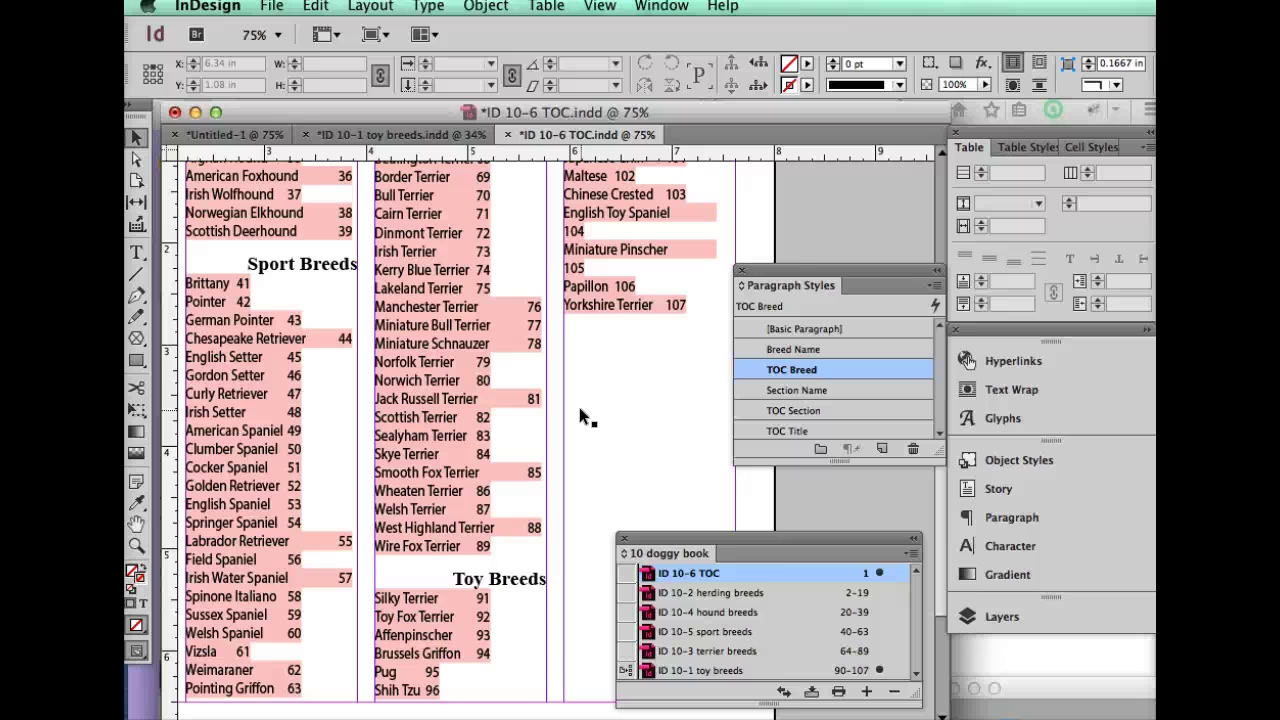
pyautogui.scroll(1, 579, 407)
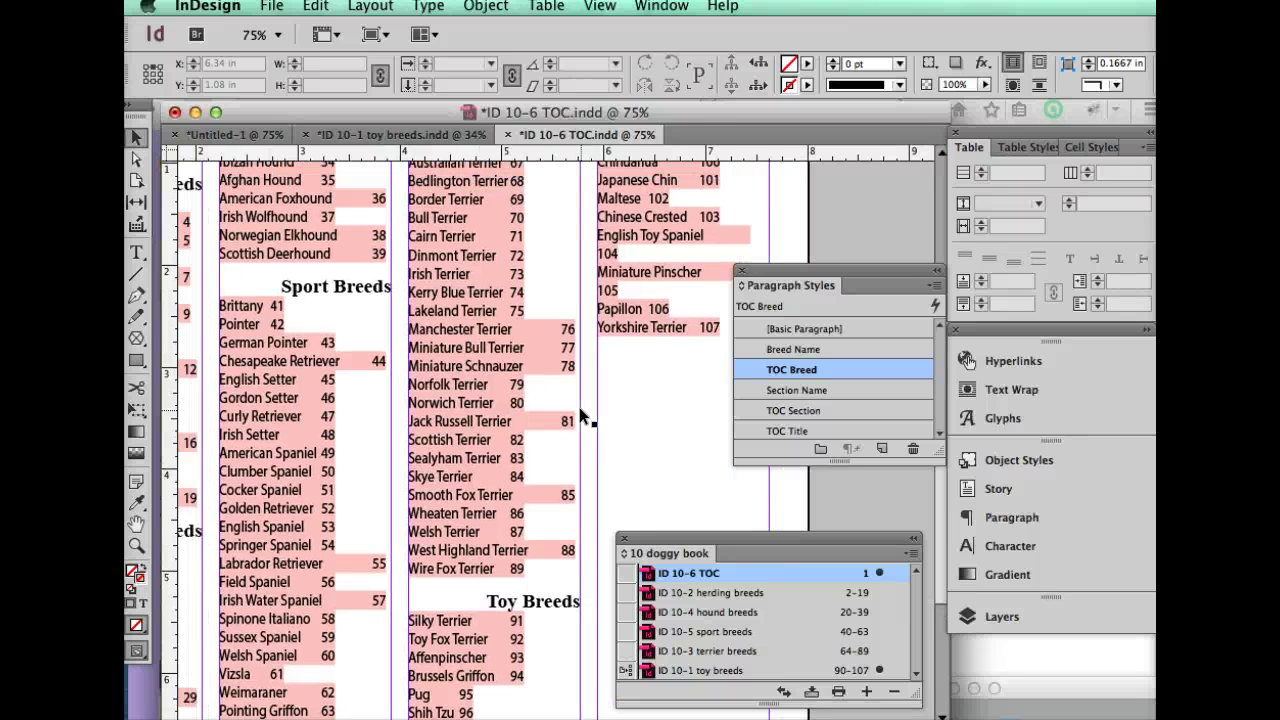
pyautogui.doubleClick(871, 363)
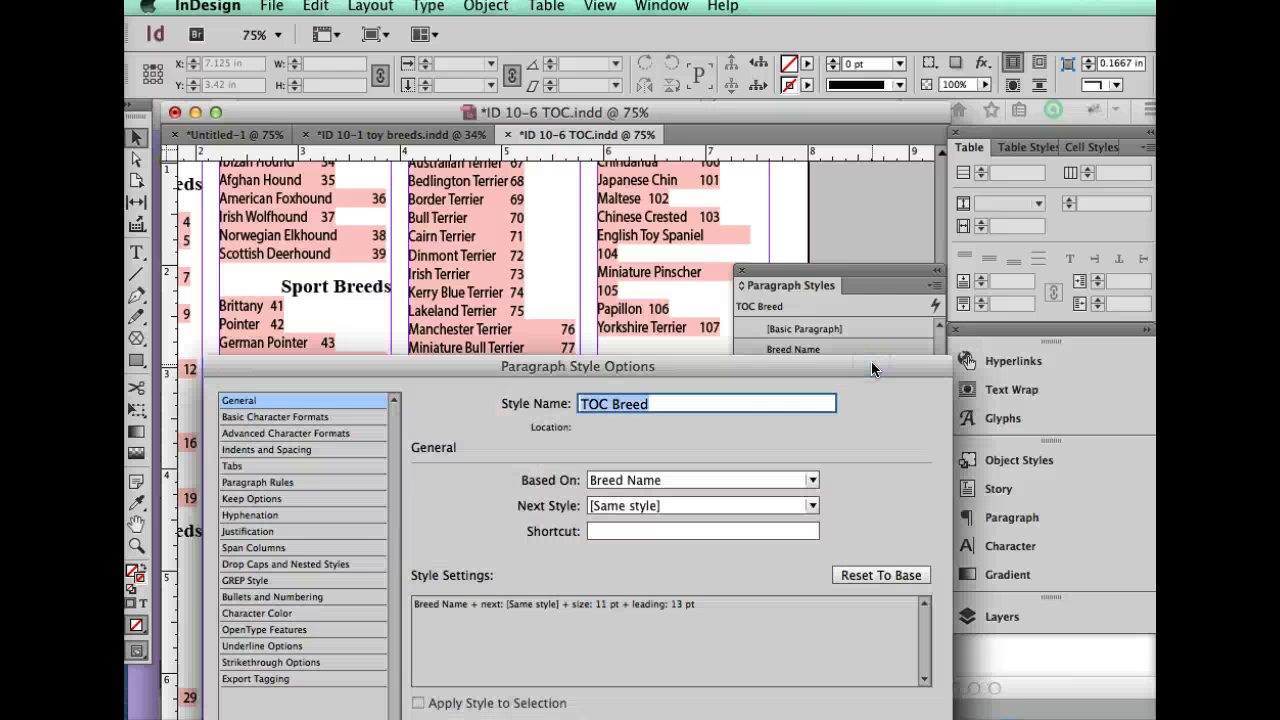
pyautogui.click(246, 465)
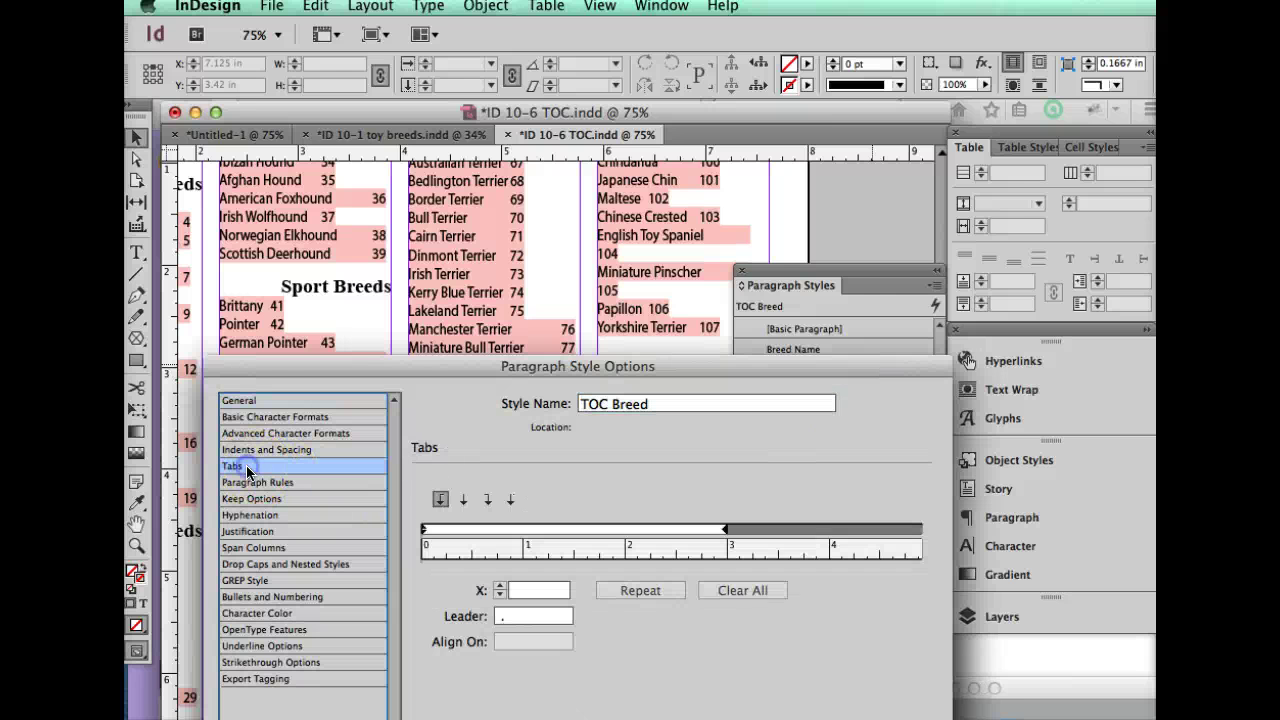
pyautogui.click(487, 499)
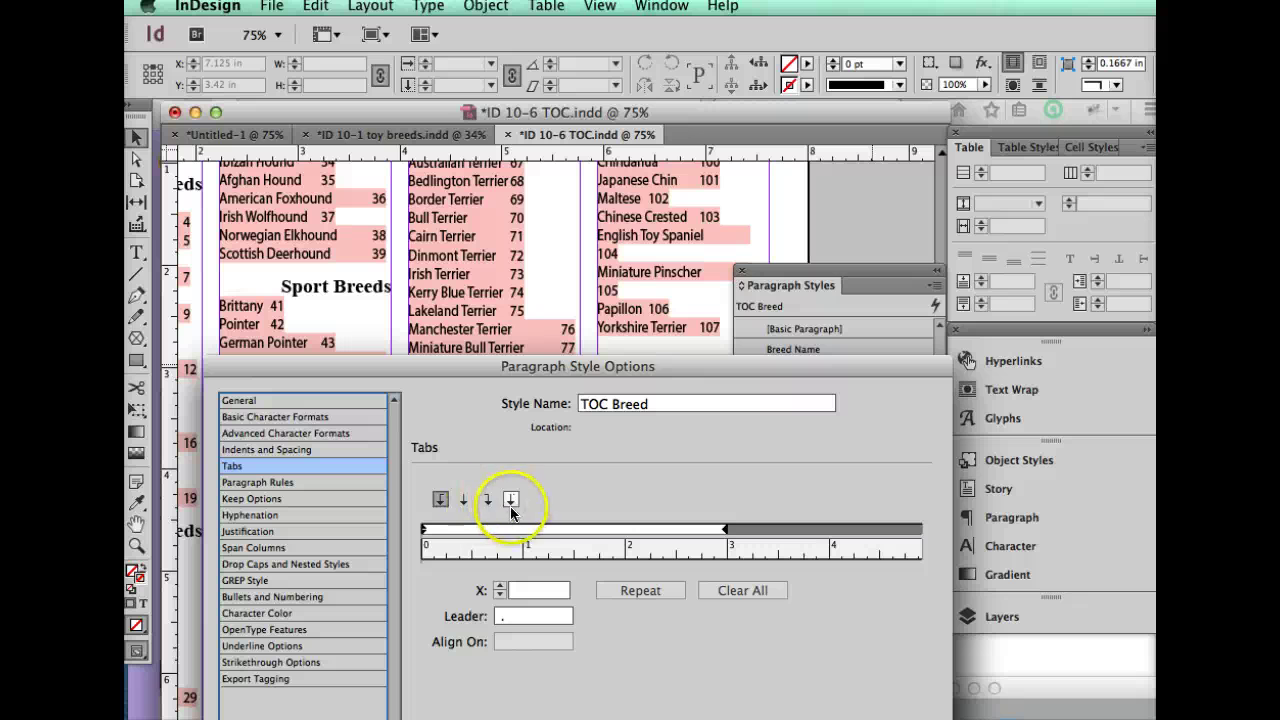
pyautogui.click(487, 499)
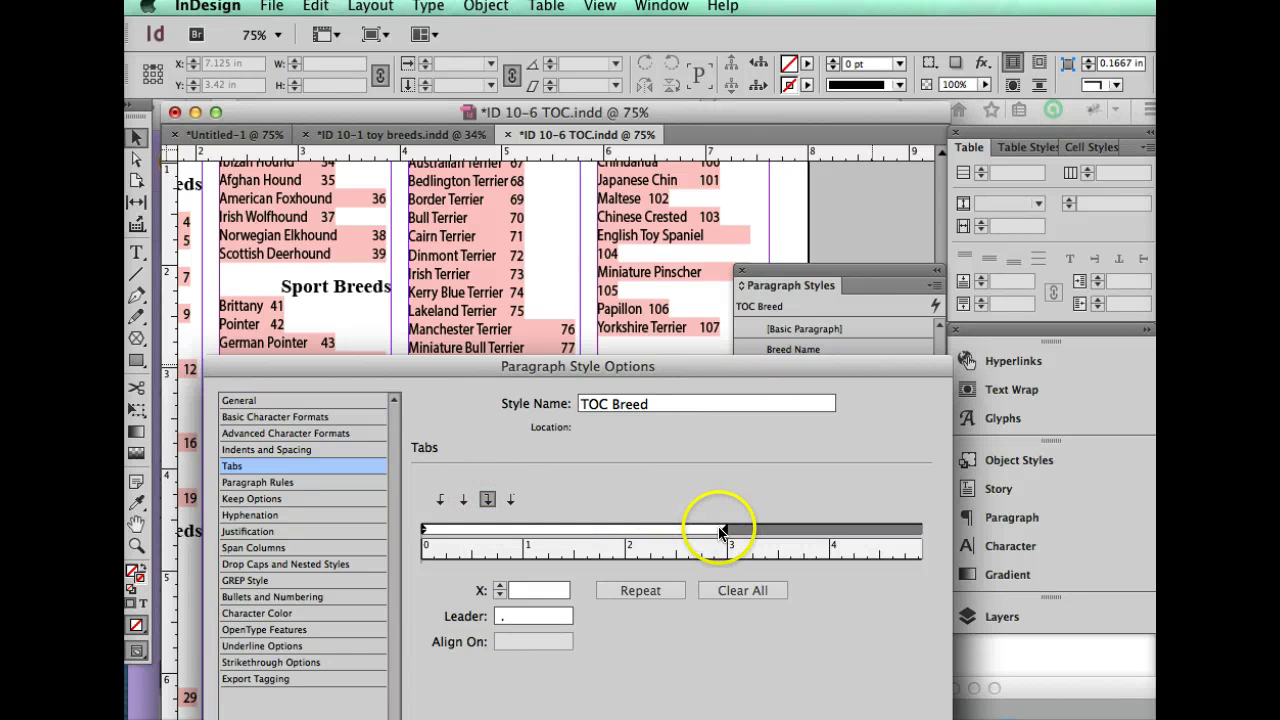
pyautogui.click(720, 530)
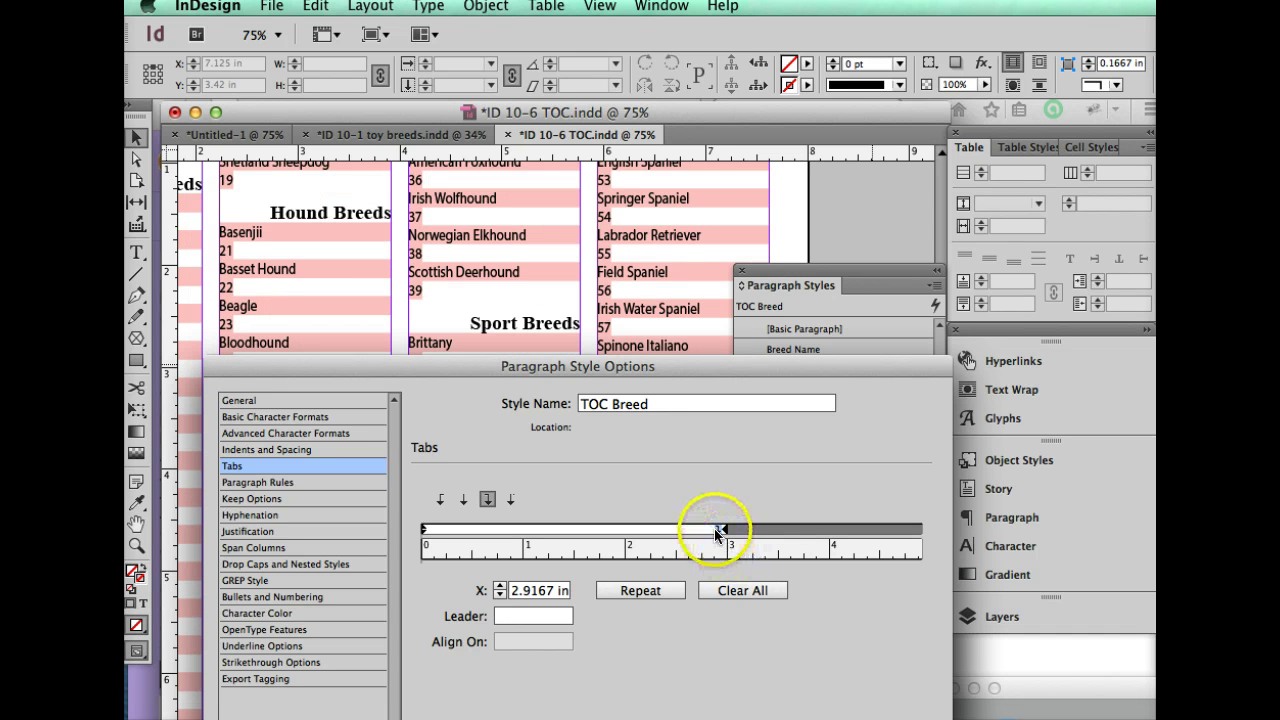
pyautogui.moveTo(720, 530)
pyautogui.mouseDown()
pyautogui.moveTo(622, 537)
pyautogui.moveTo(705, 535)
pyautogui.mouseUp()
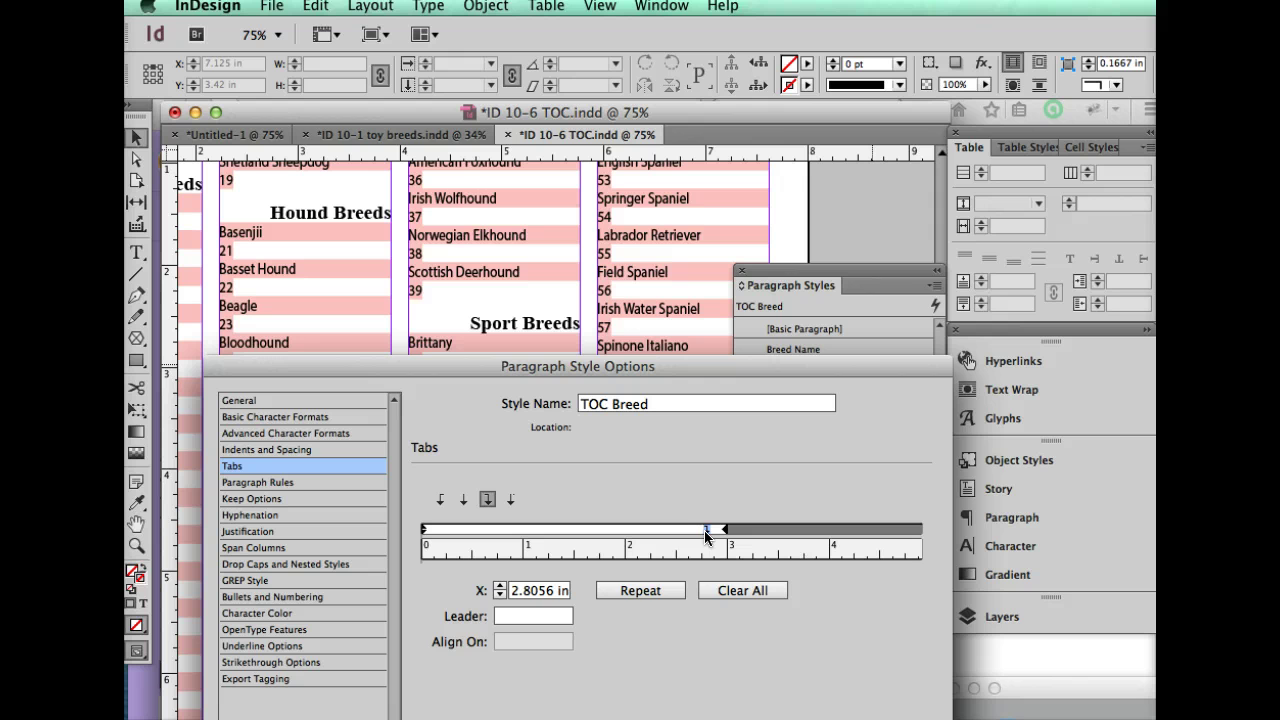
# - Give the TOC Breed style's tab stop a period as its leader and apply the style changes
pyautogui.click(560, 615)
pyautogui.write('.')
pyautogui.press('Return')
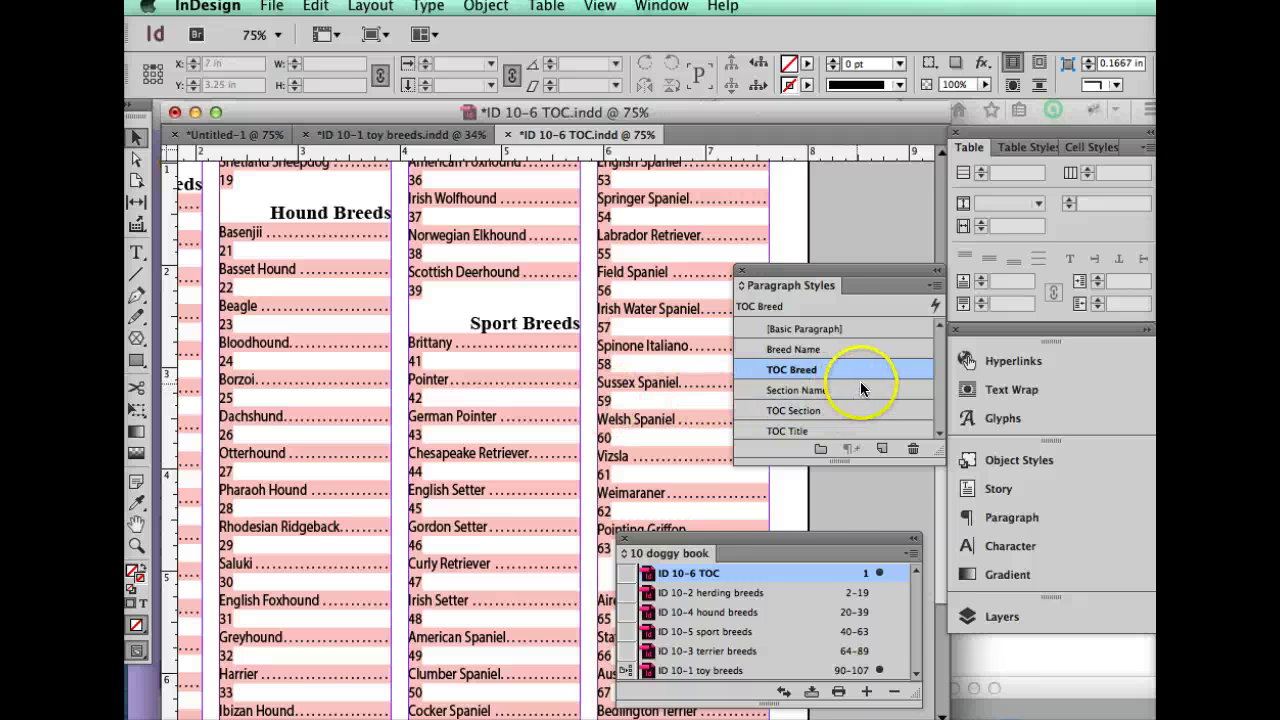
# - Replace the TOC Breed paragraph style's tab stop with a right-aligned one and position it at 1.625 in
pyautogui.doubleClick(886, 373)
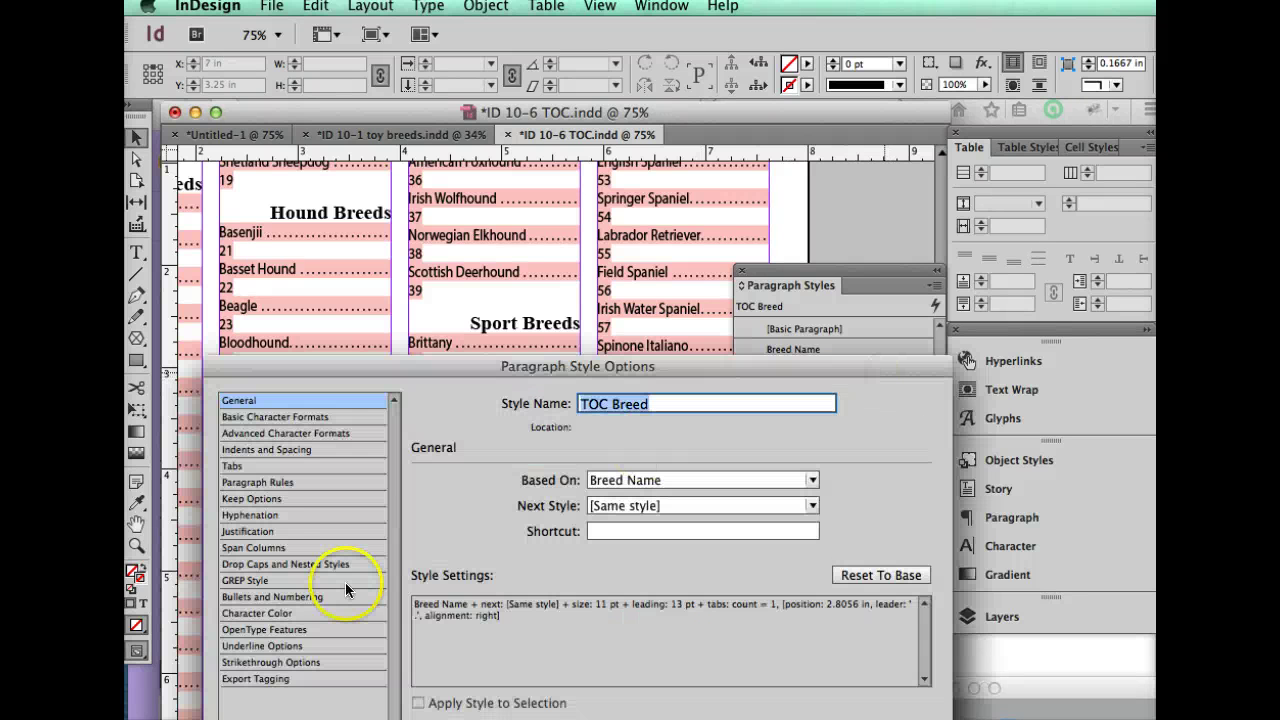
pyautogui.click(233, 466)
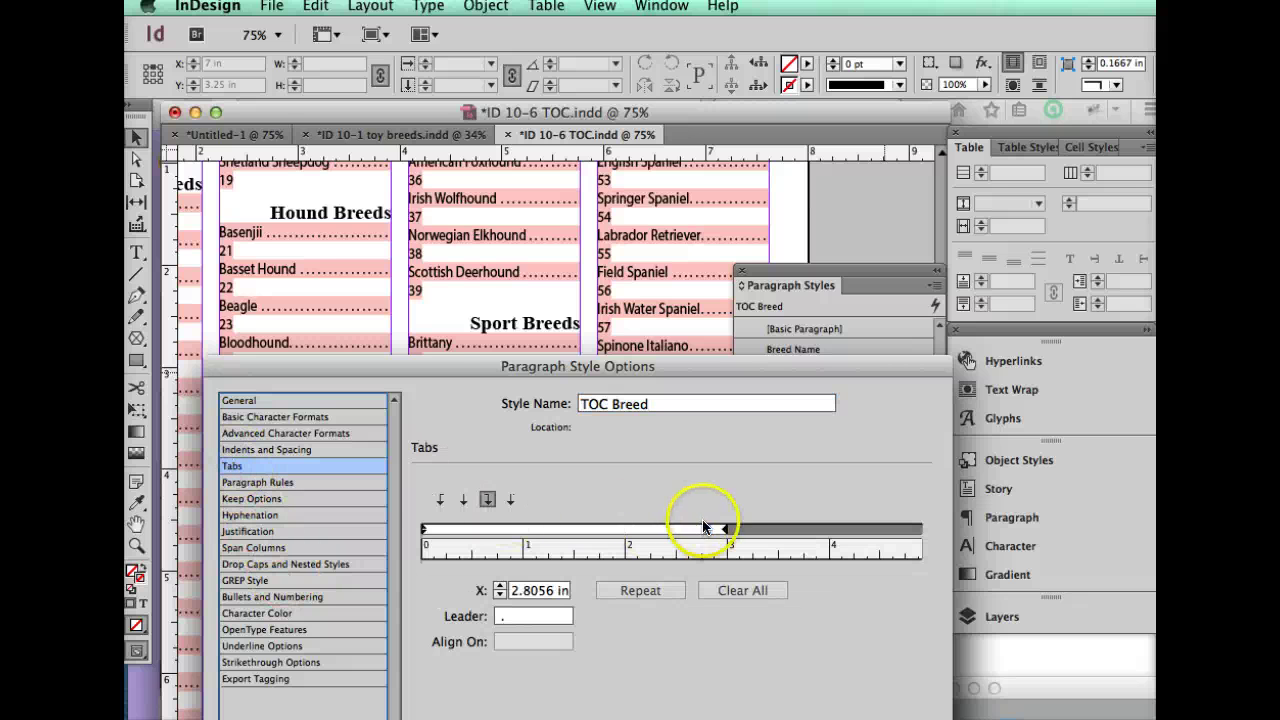
pyautogui.click(693, 531)
pyautogui.moveTo(693, 531); pyautogui.dragTo(583, 539)
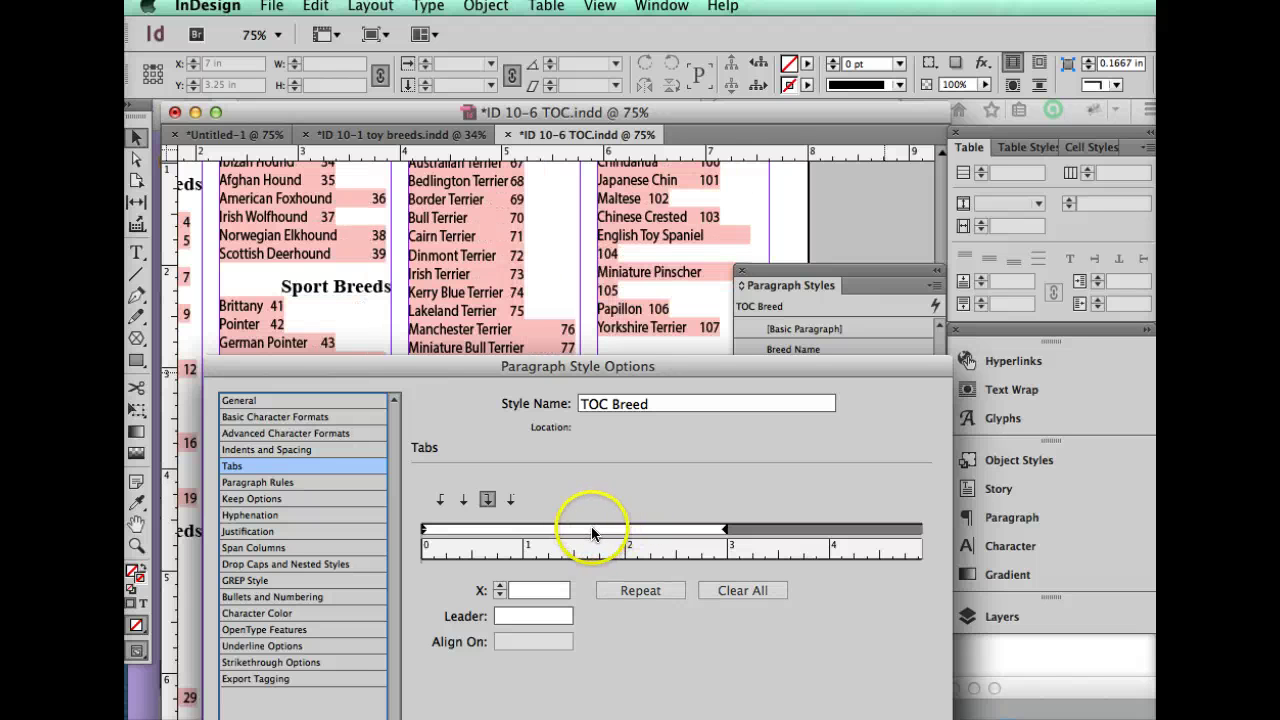
pyautogui.click(591, 529)
pyautogui.click(590, 530)
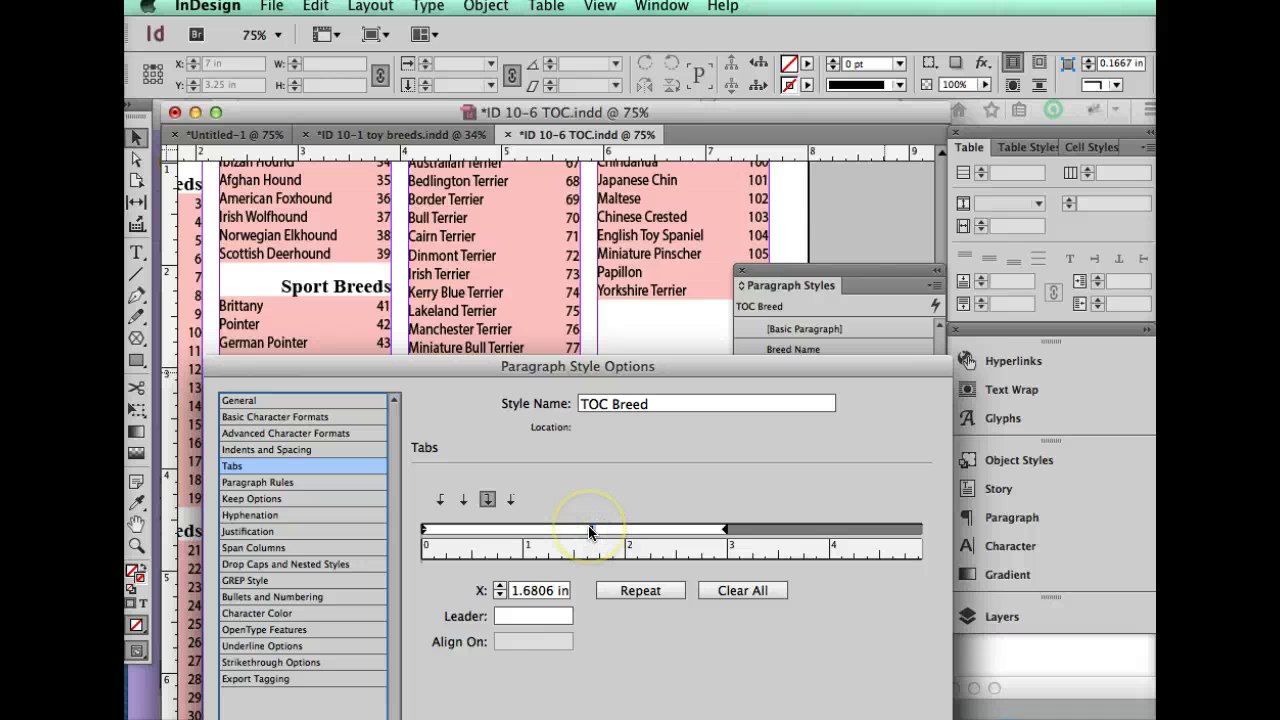
pyautogui.moveTo(590, 530); pyautogui.dragTo(585, 530)
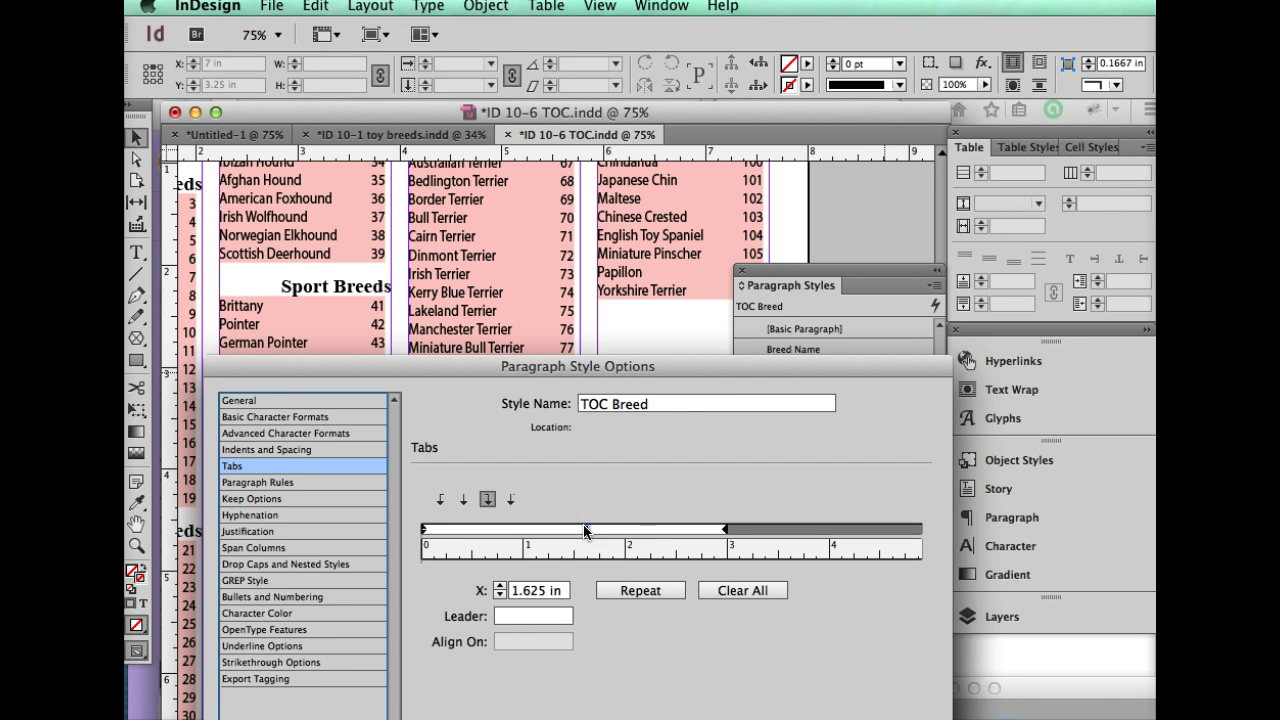
# - Give the TOC Breed style's new tab stop a period as its leader and apply the style changes
pyautogui.click(527, 616)
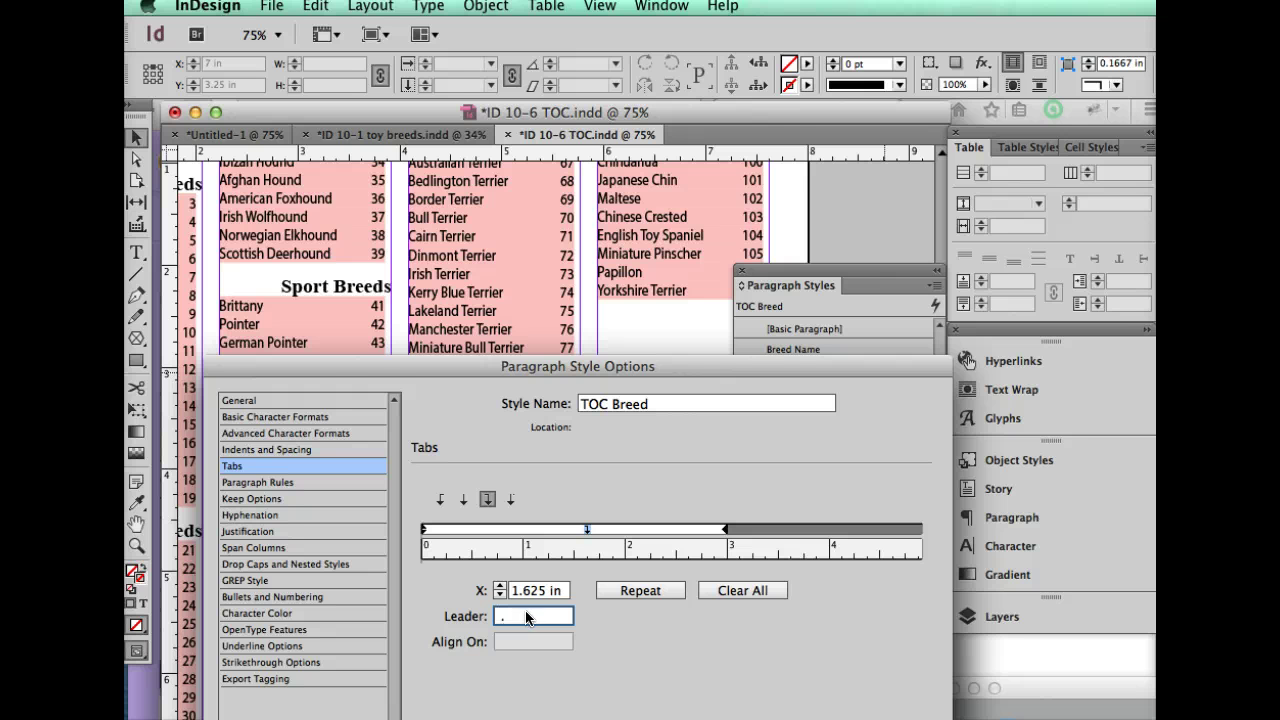
pyautogui.write('.')
pyautogui.press('Return')
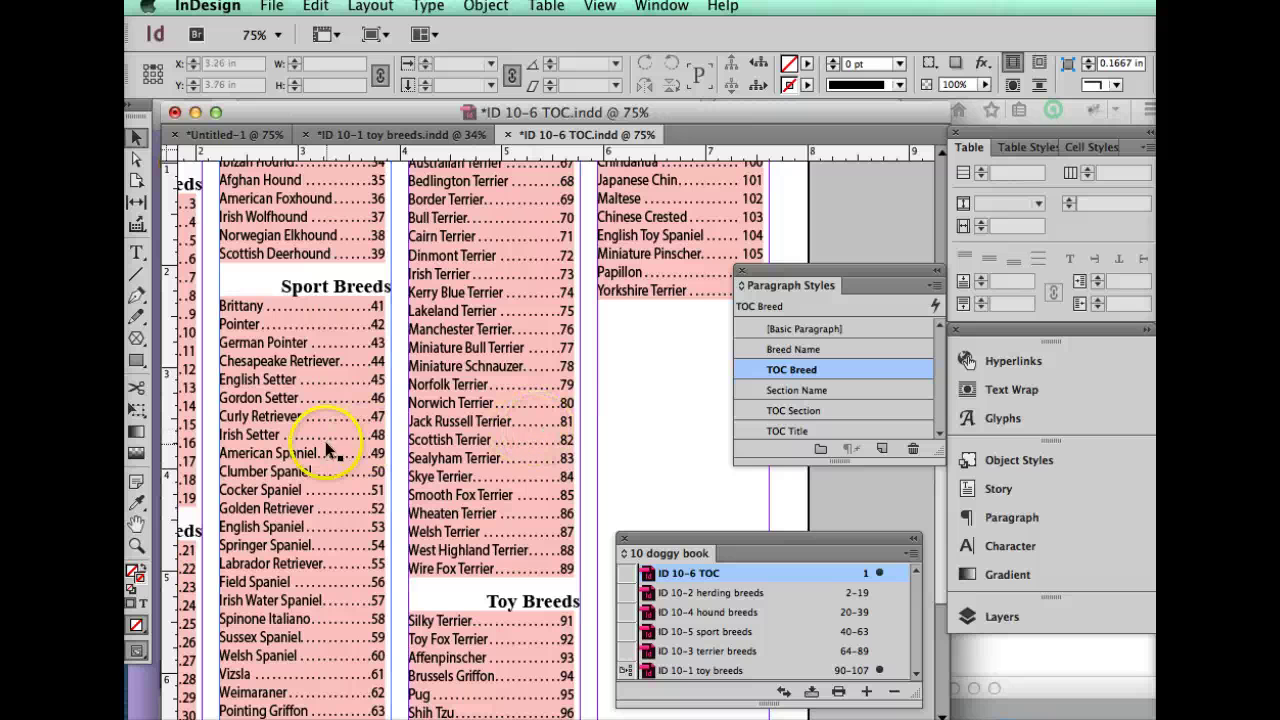
# - Examine the dot leaders and page-number alignment across the four contents columns
pyautogui.scroll(-1, 588, 443)
pyautogui.hscroll(-1, 588, 443)
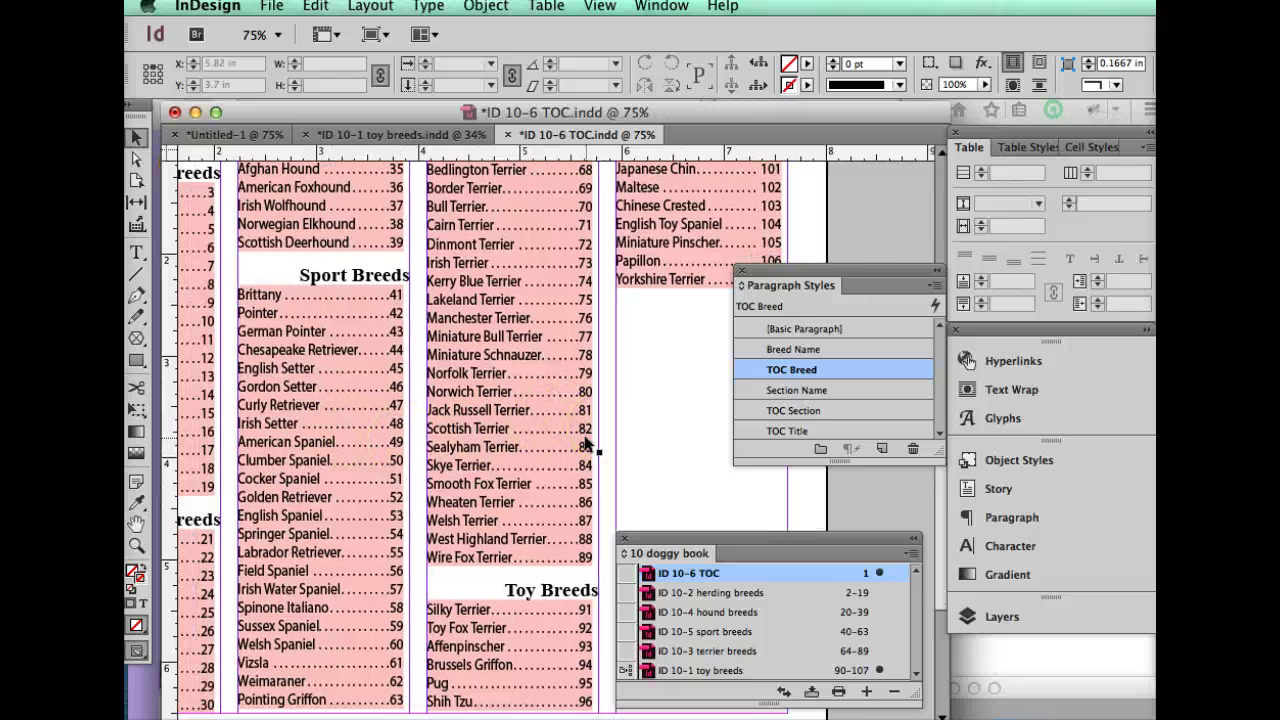
pyautogui.hscroll(-5, 588, 443)
pyautogui.scroll(-1, 588, 443)
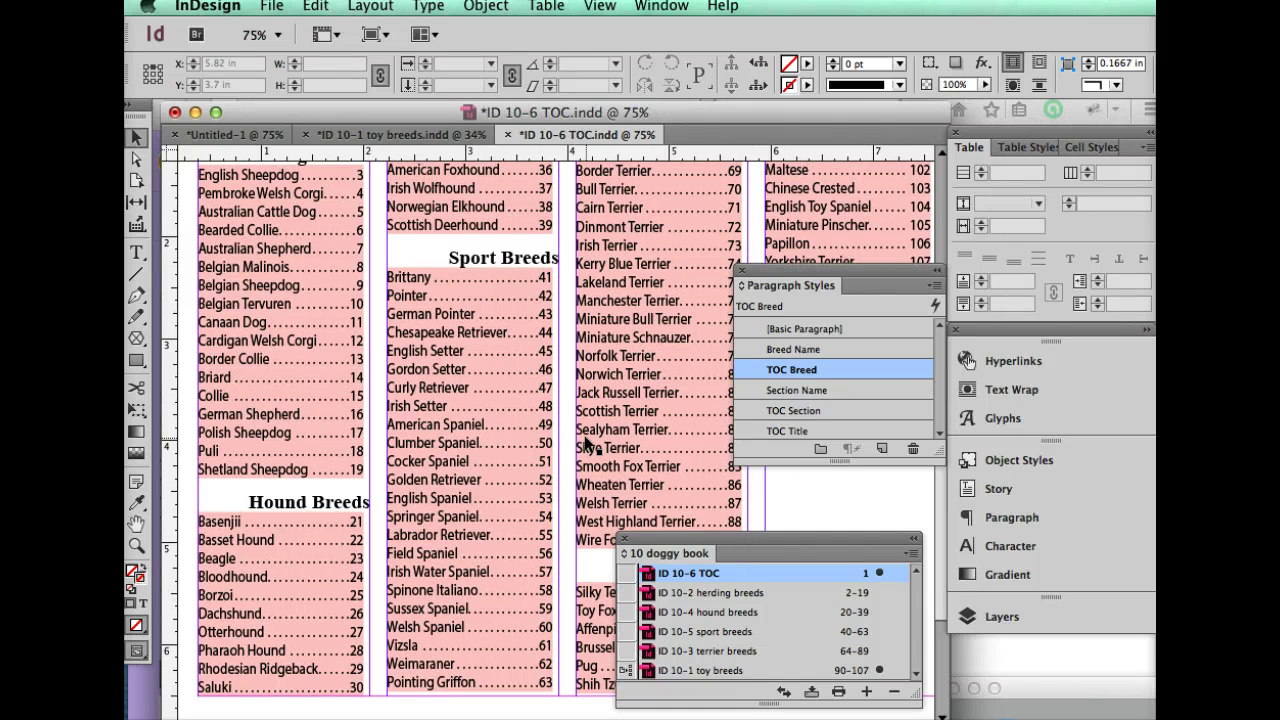
pyautogui.scroll(2, 588, 443)
pyautogui.hscroll(1, 588, 443)
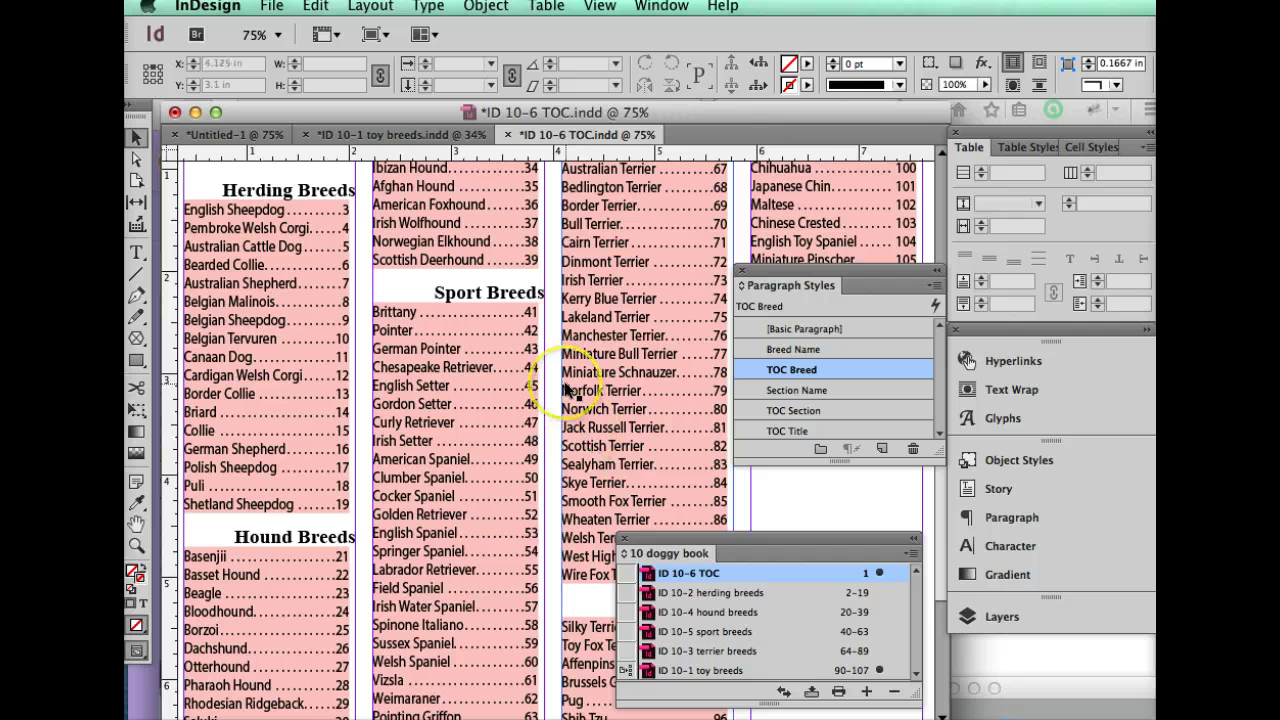
pyautogui.scroll(-1, 566, 388)
pyautogui.hscroll(1, 566, 388)
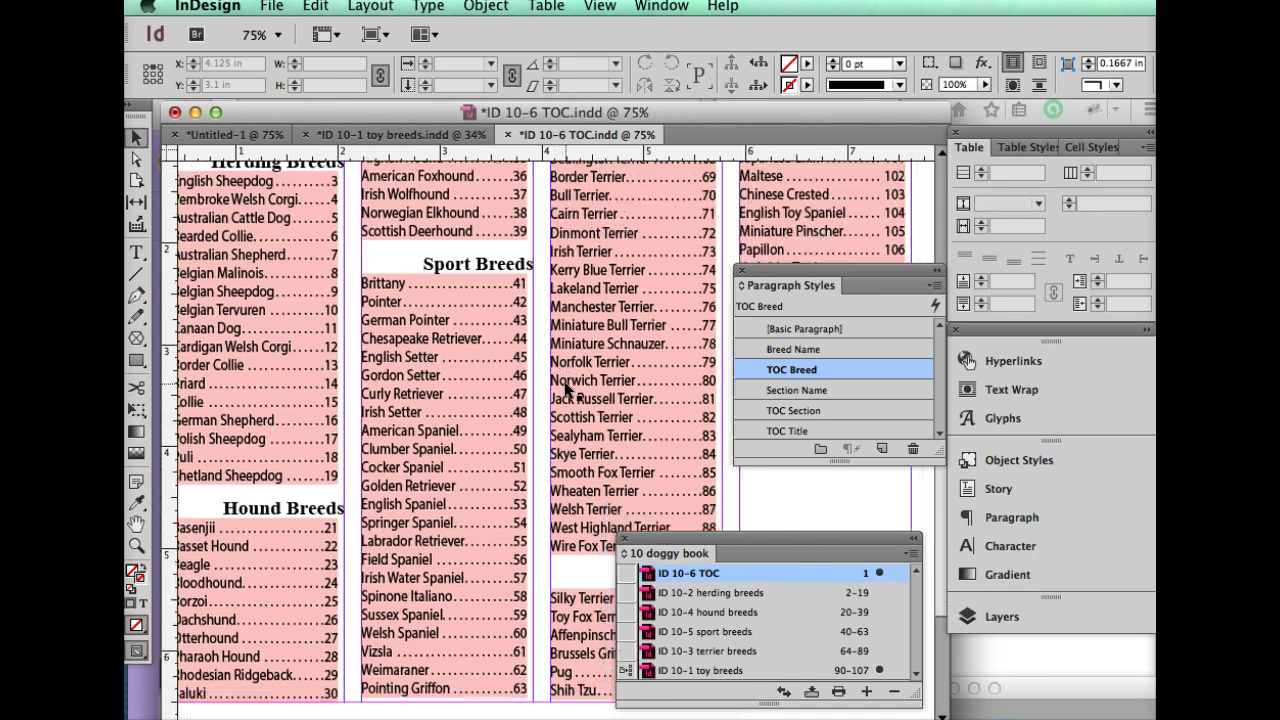
# - Set the Section Name paragraph style's single word justification to Align Left and apply the change
pyautogui.doubleClick(860, 393)
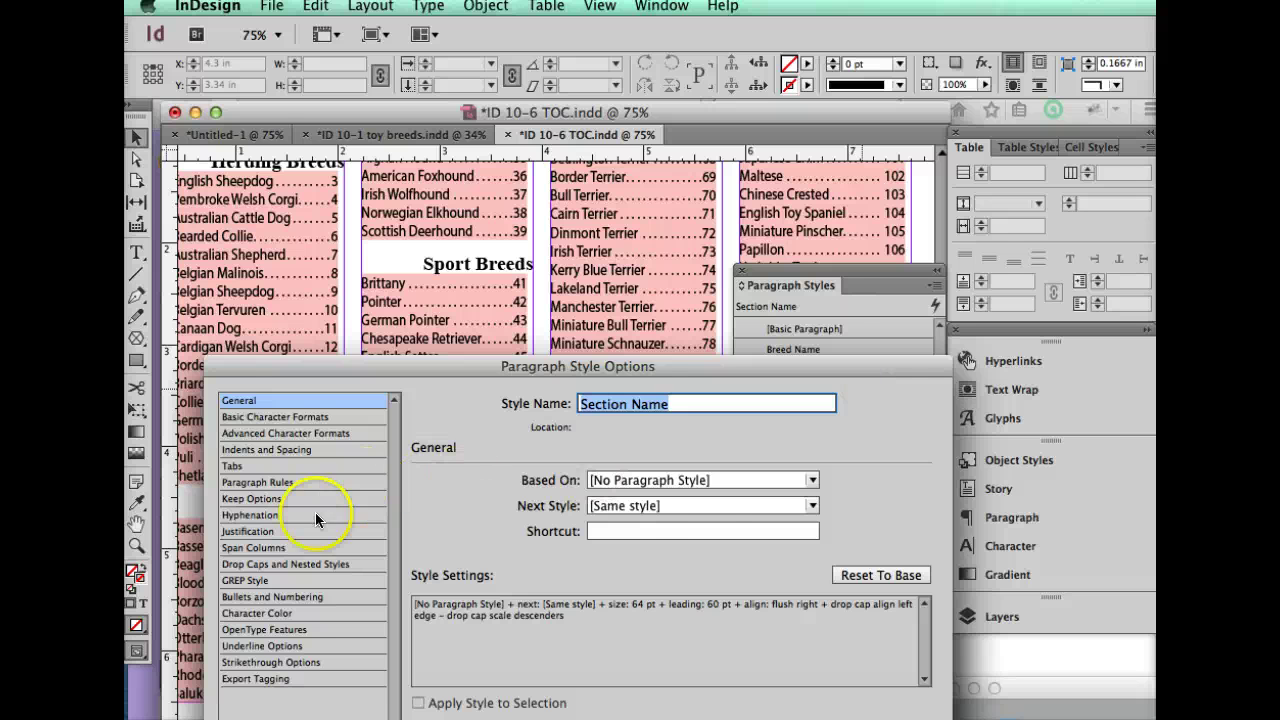
pyautogui.click(282, 531)
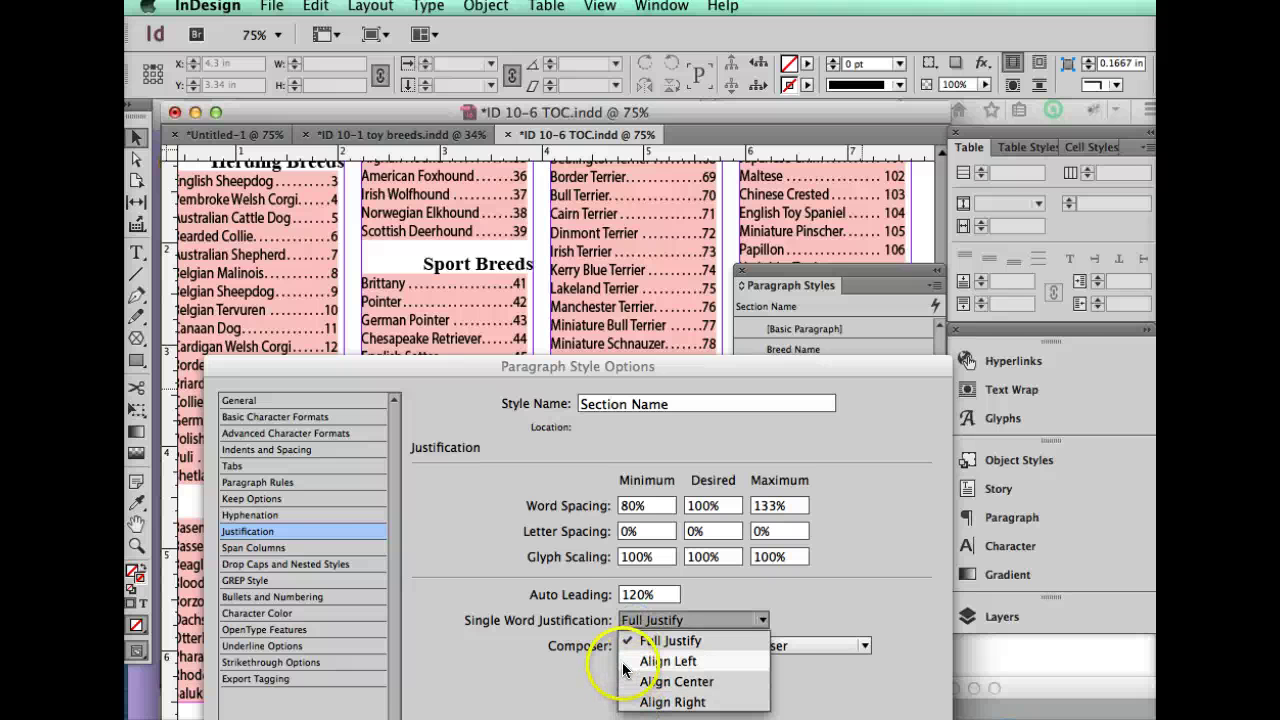
pyautogui.click(660, 661)
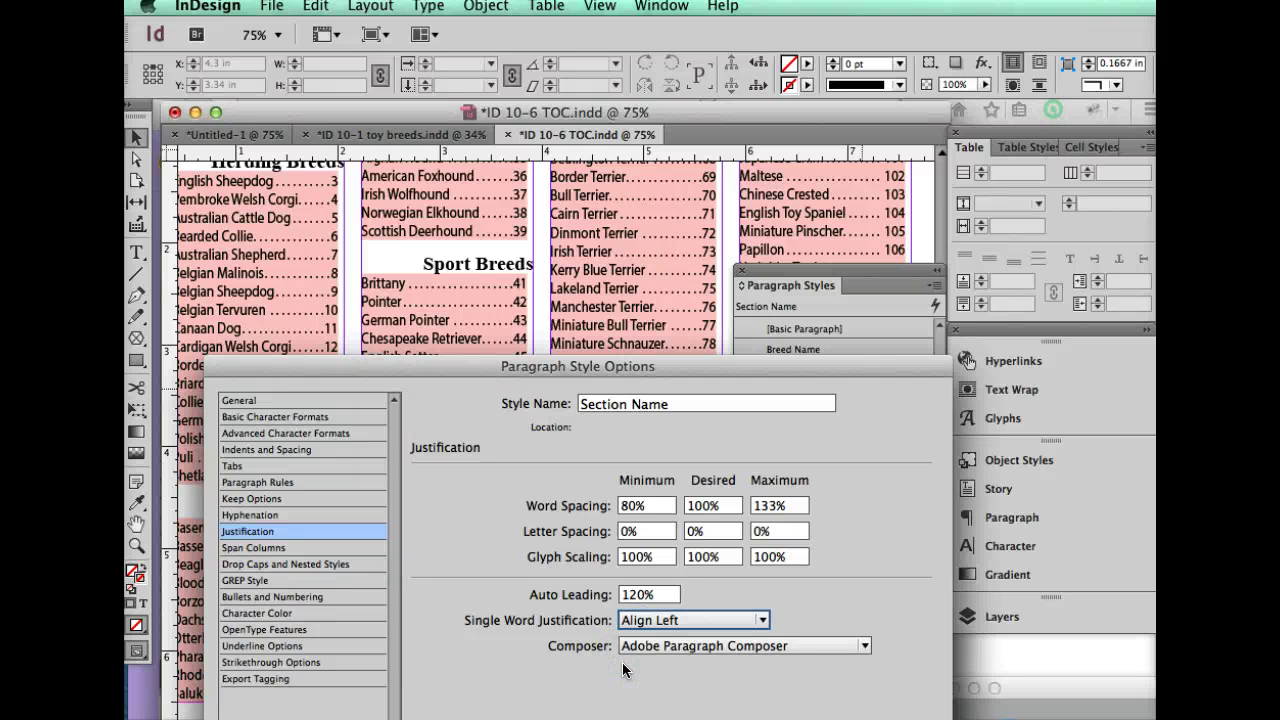
pyautogui.press('Return')
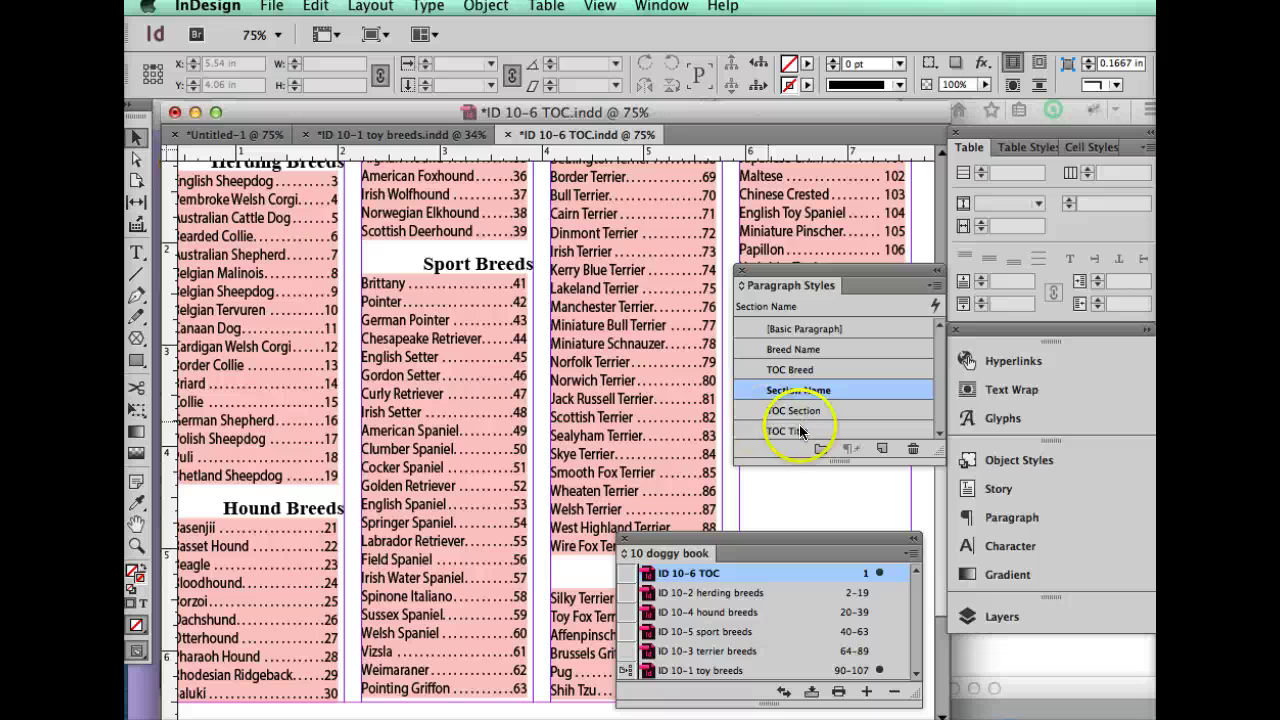
# - Check the single word justification setting of the TOC Section paragraph style
pyautogui.doubleClick(875, 411)
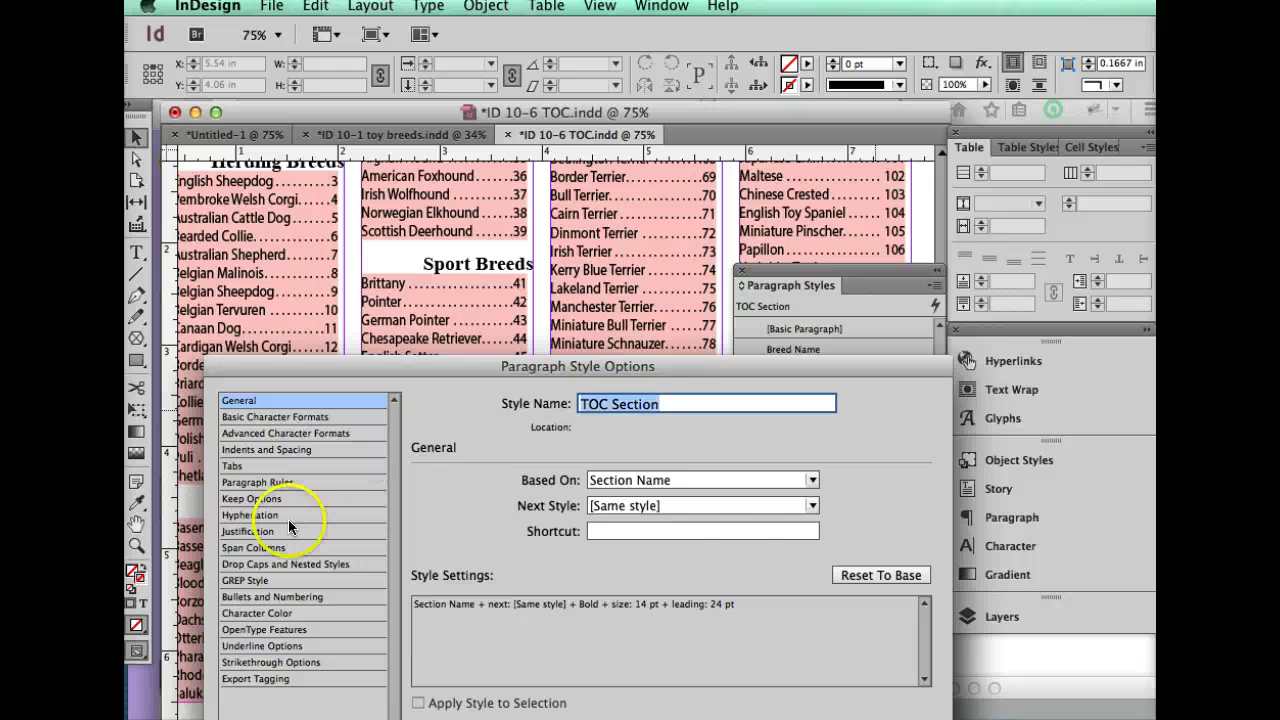
pyautogui.click(260, 531)
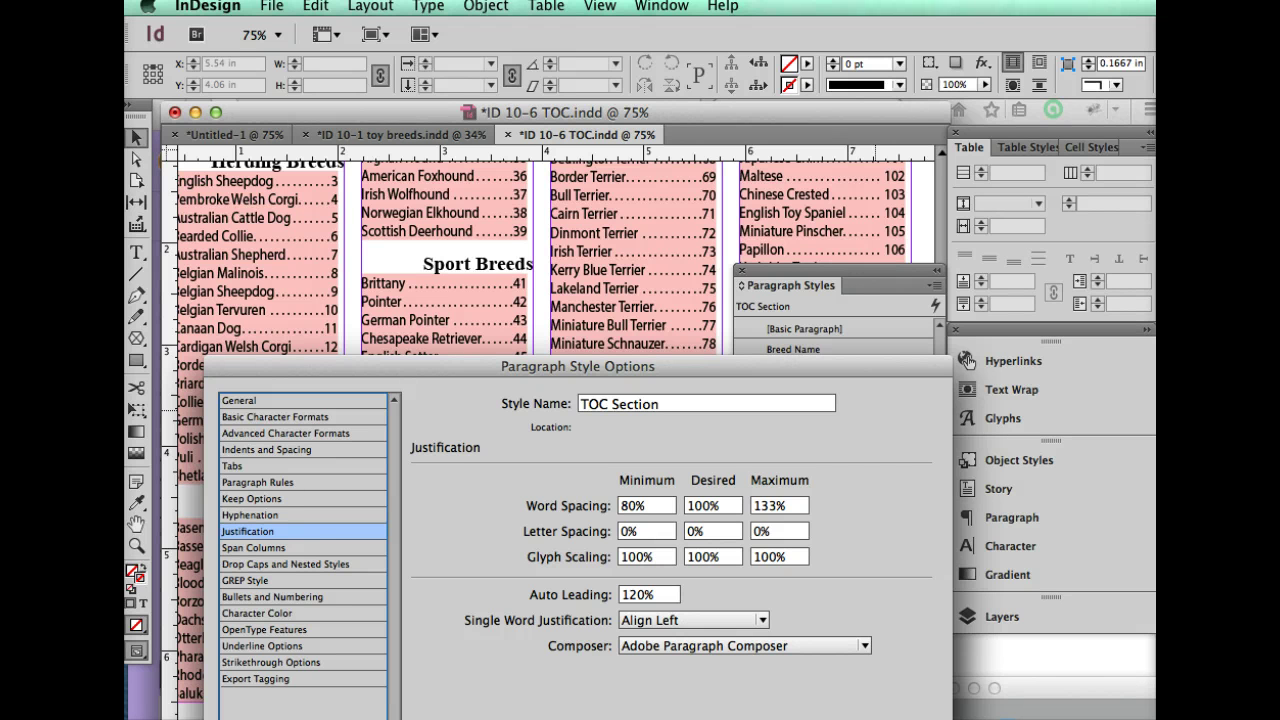
pyautogui.press('Return')
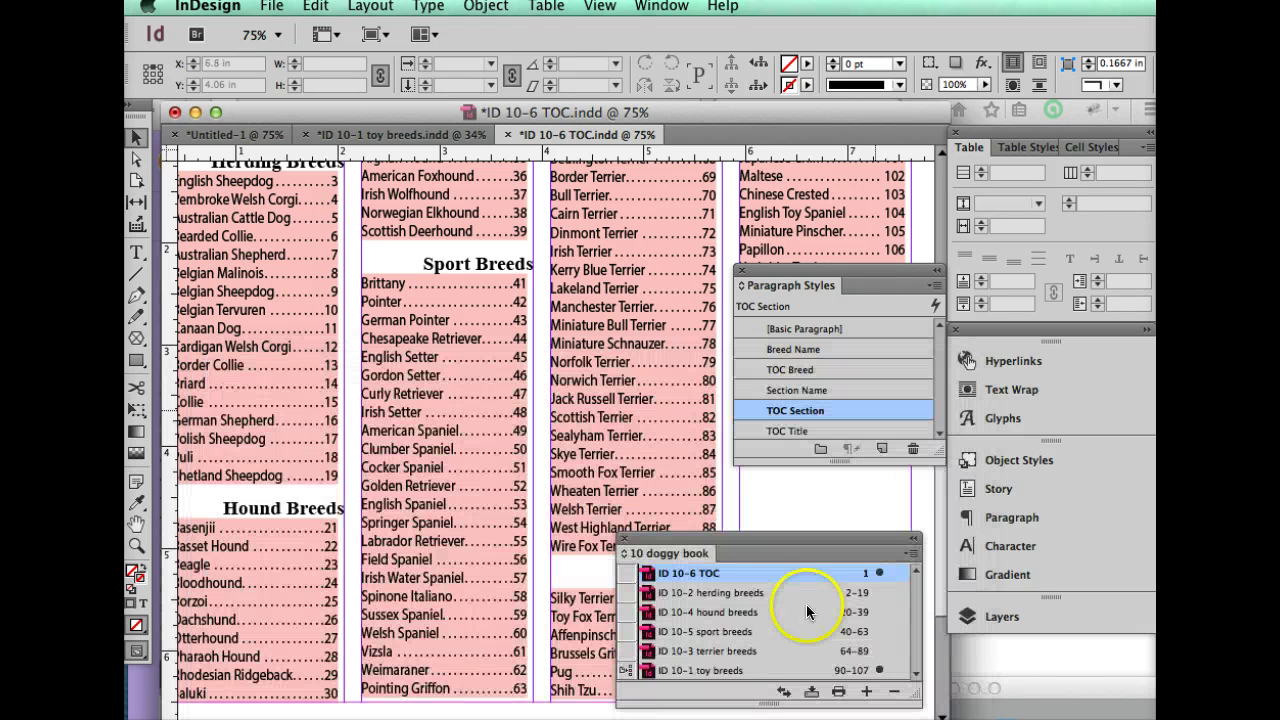
pyautogui.click(860, 406)
pyautogui.doubleClick(860, 406)
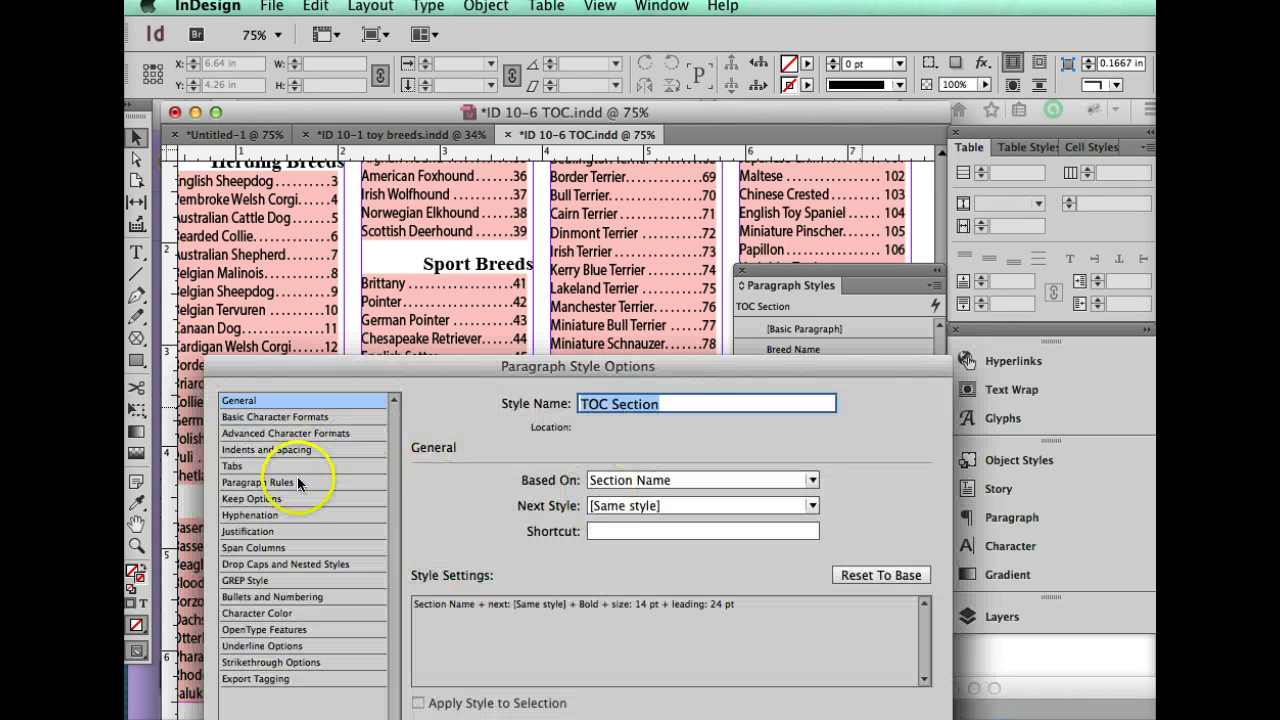
pyautogui.click(260, 530)
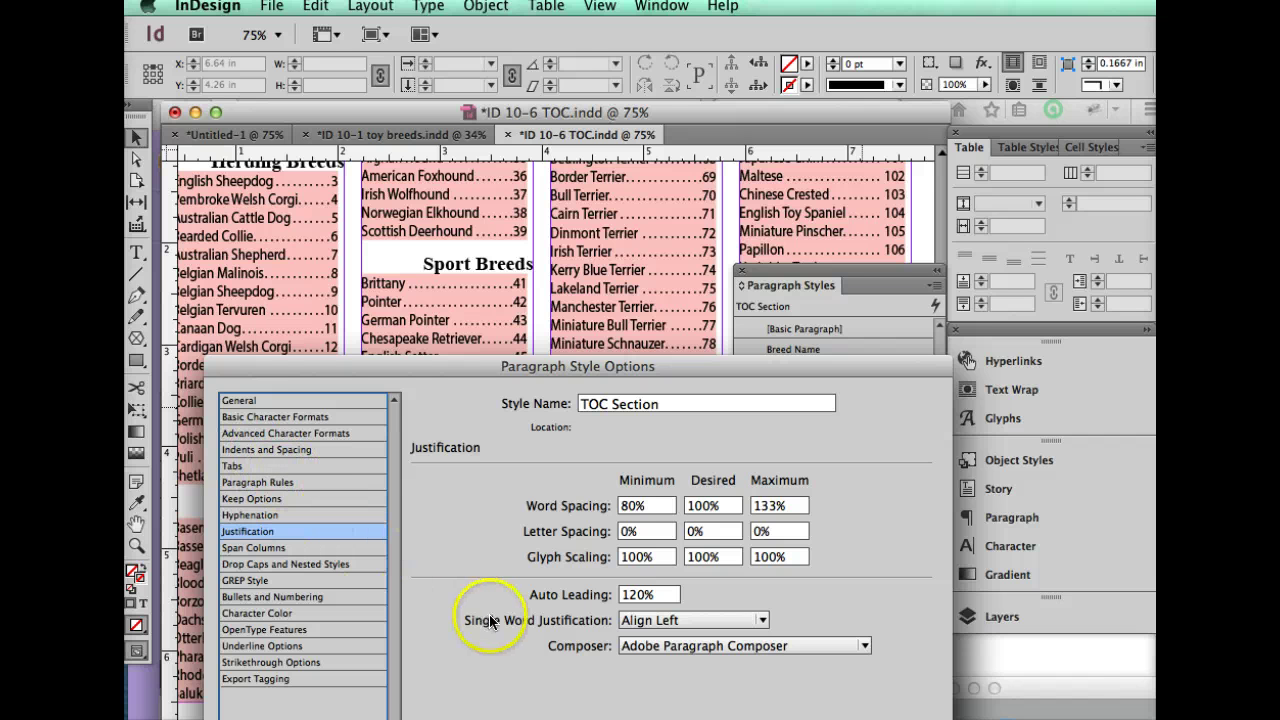
pyautogui.click(764, 622)
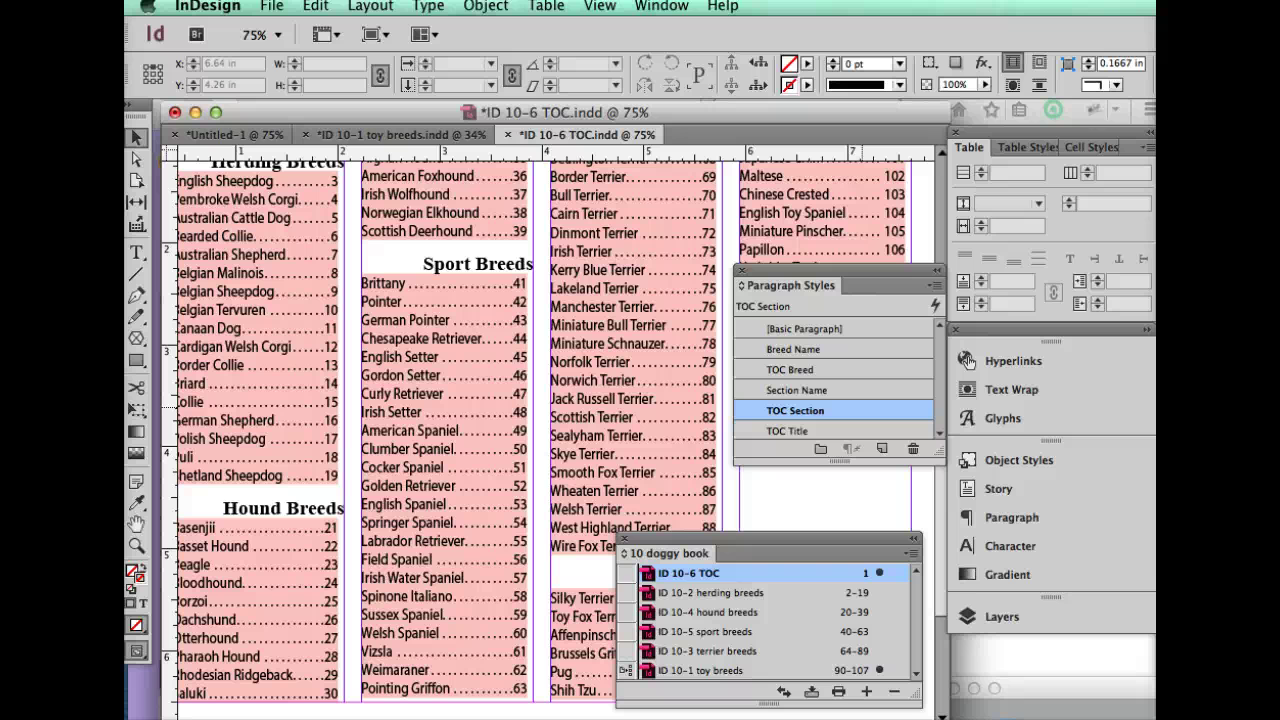
pyautogui.click(680, 575)
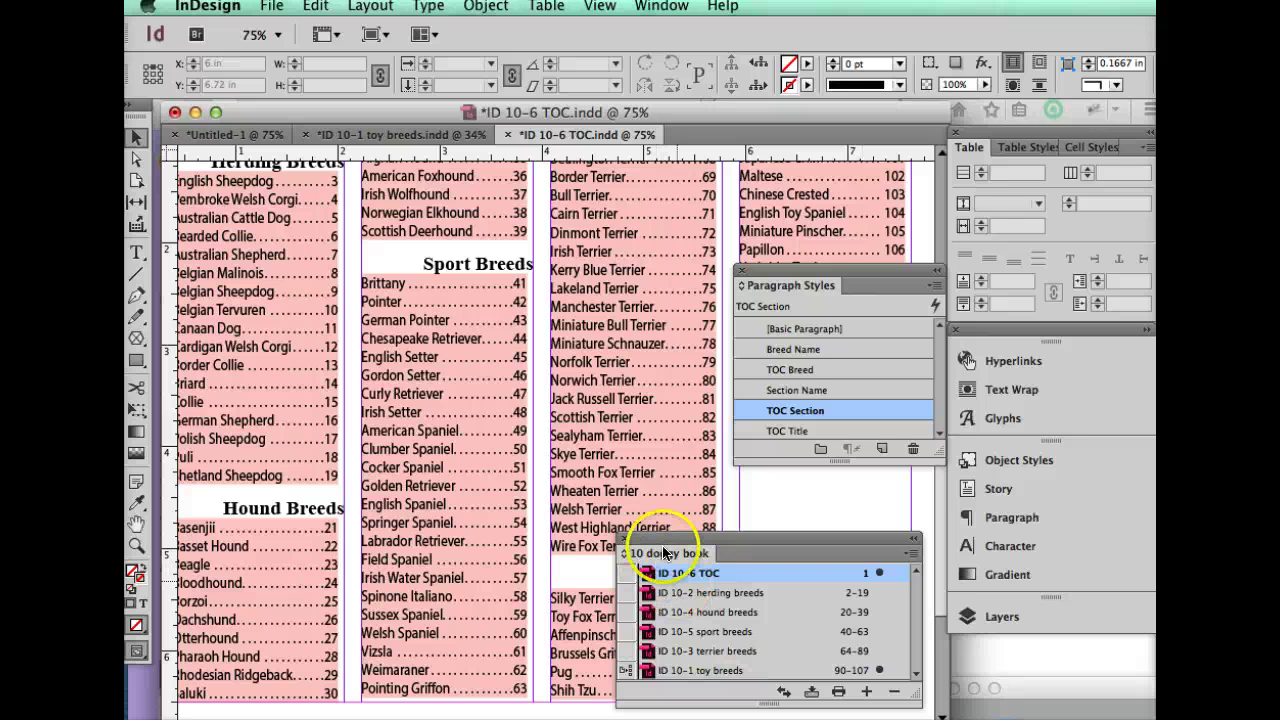
pyautogui.scroll(3, 590, 425)
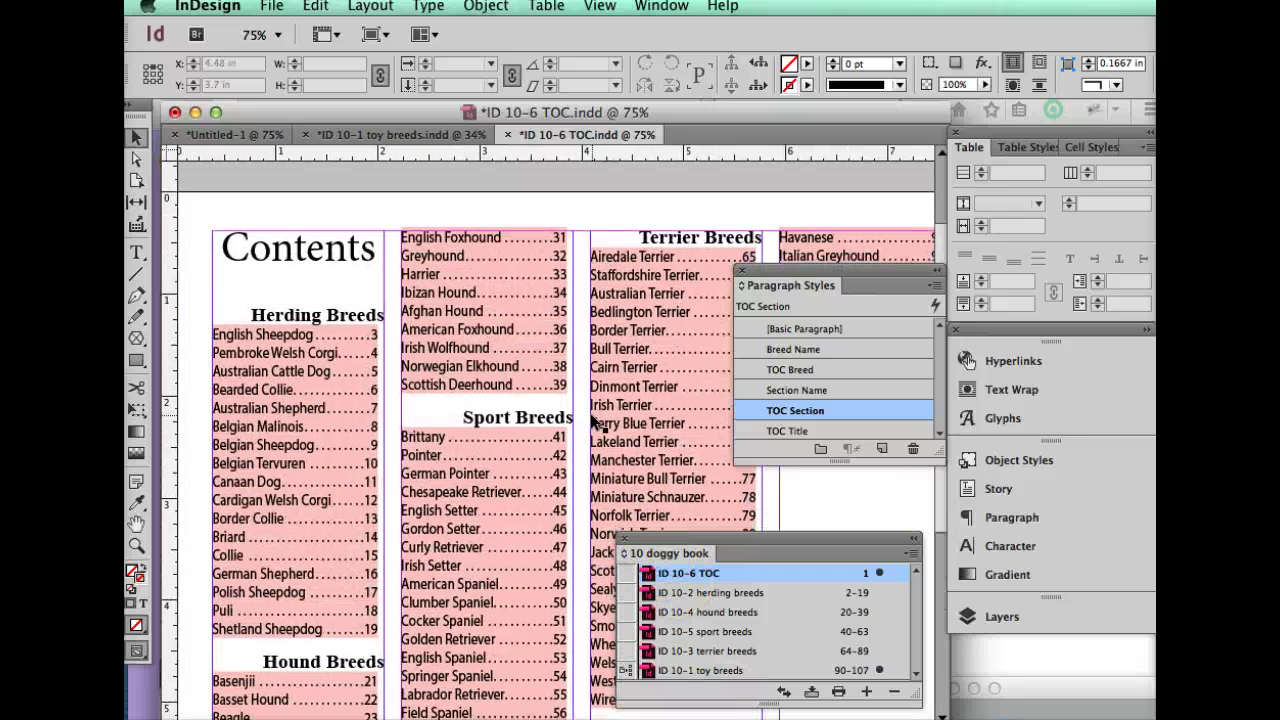
pyautogui.scroll(-2, 590, 425)
pyautogui.click(338, 611)
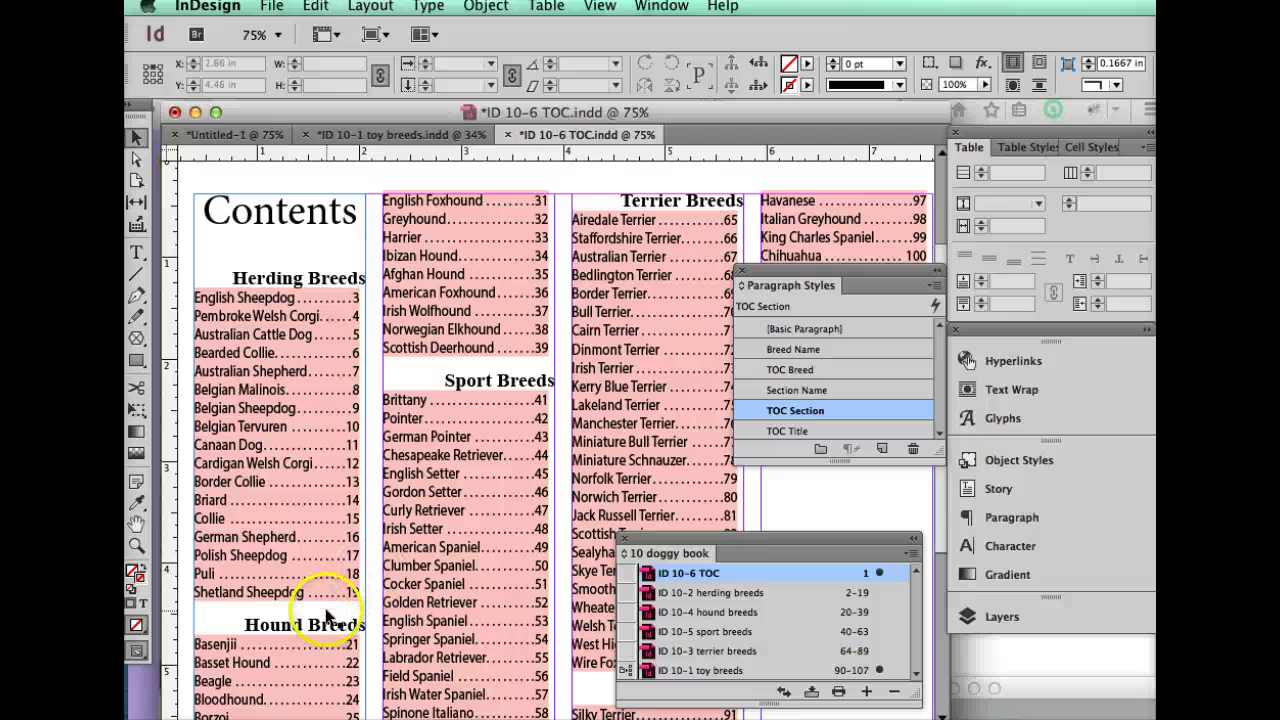